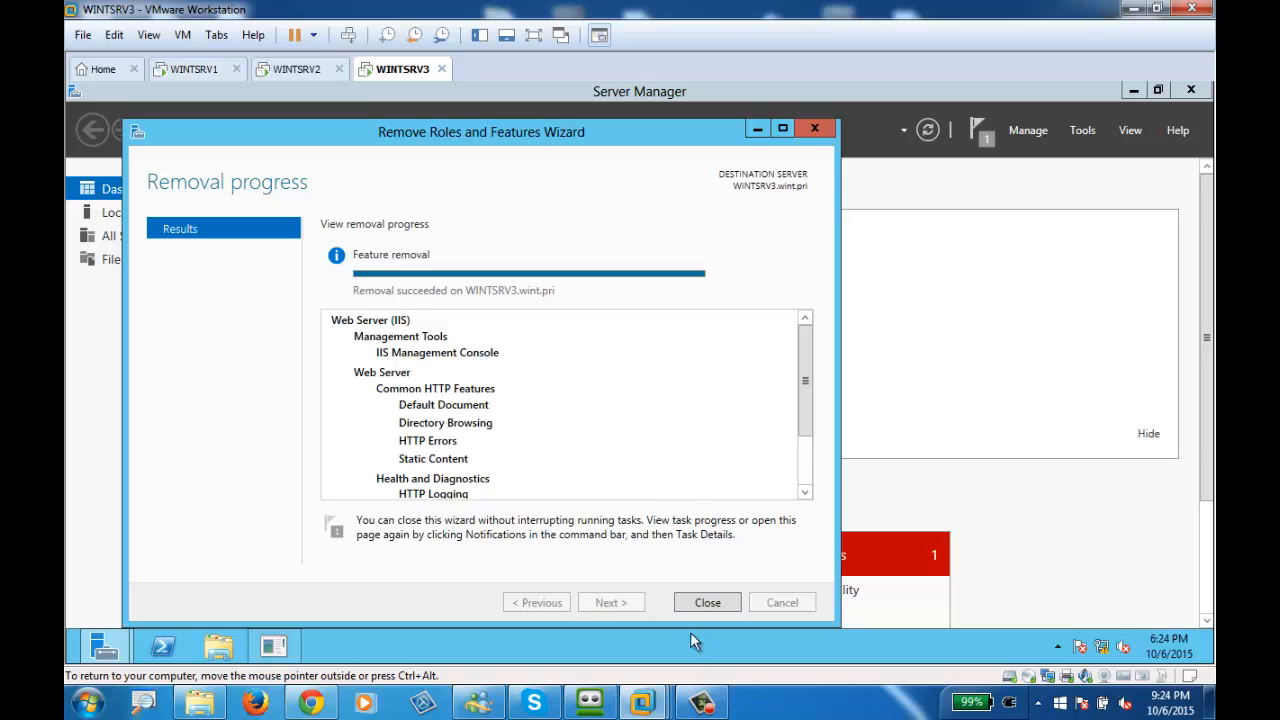
# Step: Close the finished role removal wizard on WINTSRV3 and dismiss the Shutdown Event Tracker without giving a reason
pyautogui.click(698, 607)
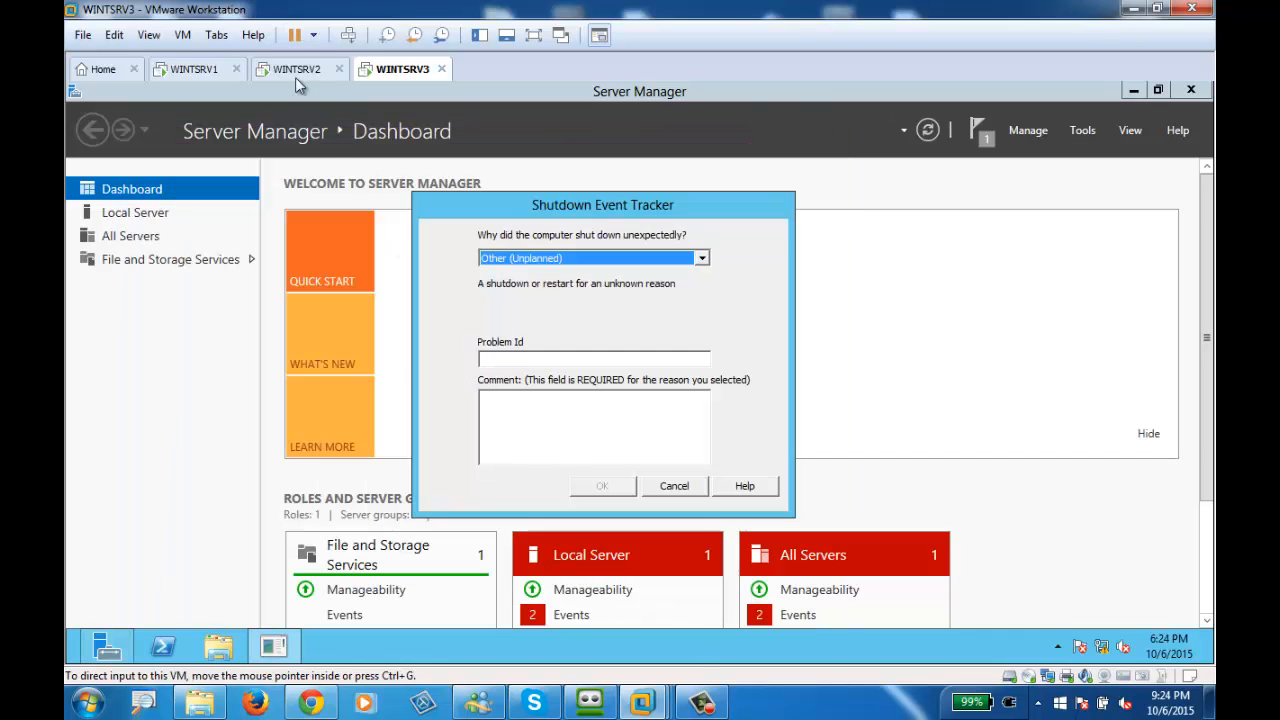
pyautogui.click(672, 484)
# Step: Switch to the WINTSRV1 virtual machine and view its list of snapshots without choosing one
pyautogui.click(192, 68)
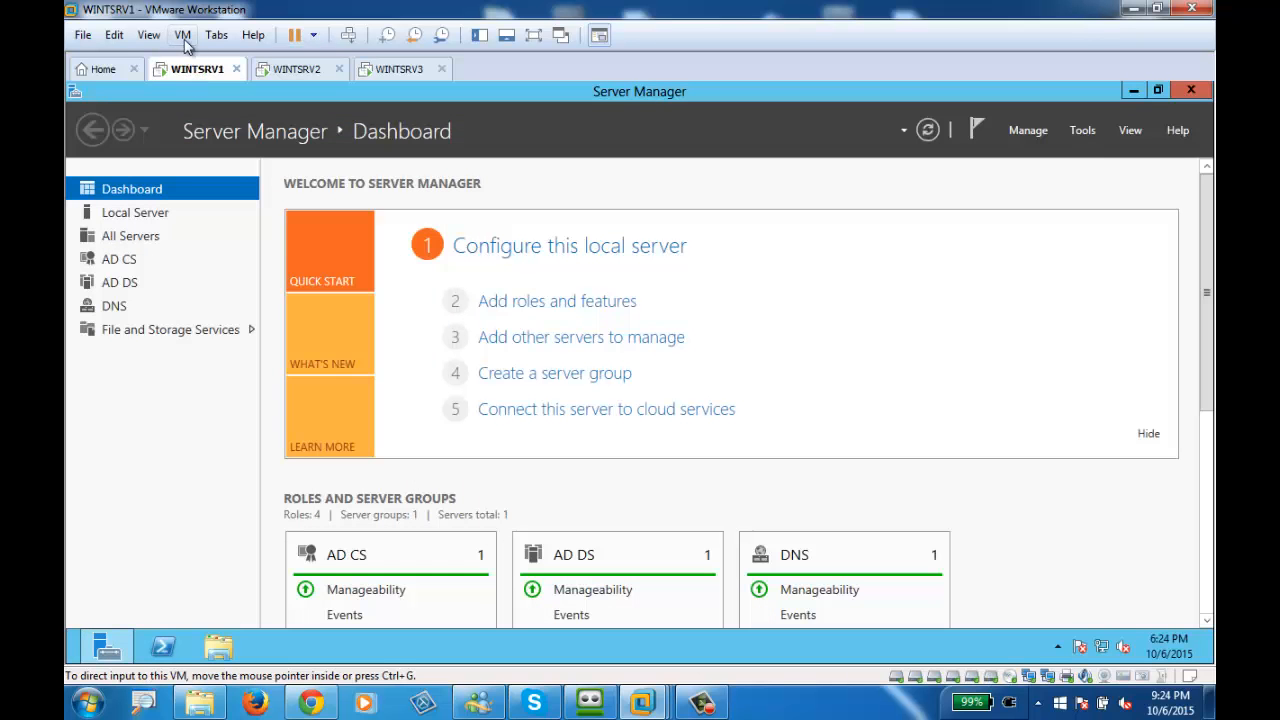
pyautogui.click(184, 37)
pyautogui.moveTo(357, 172)
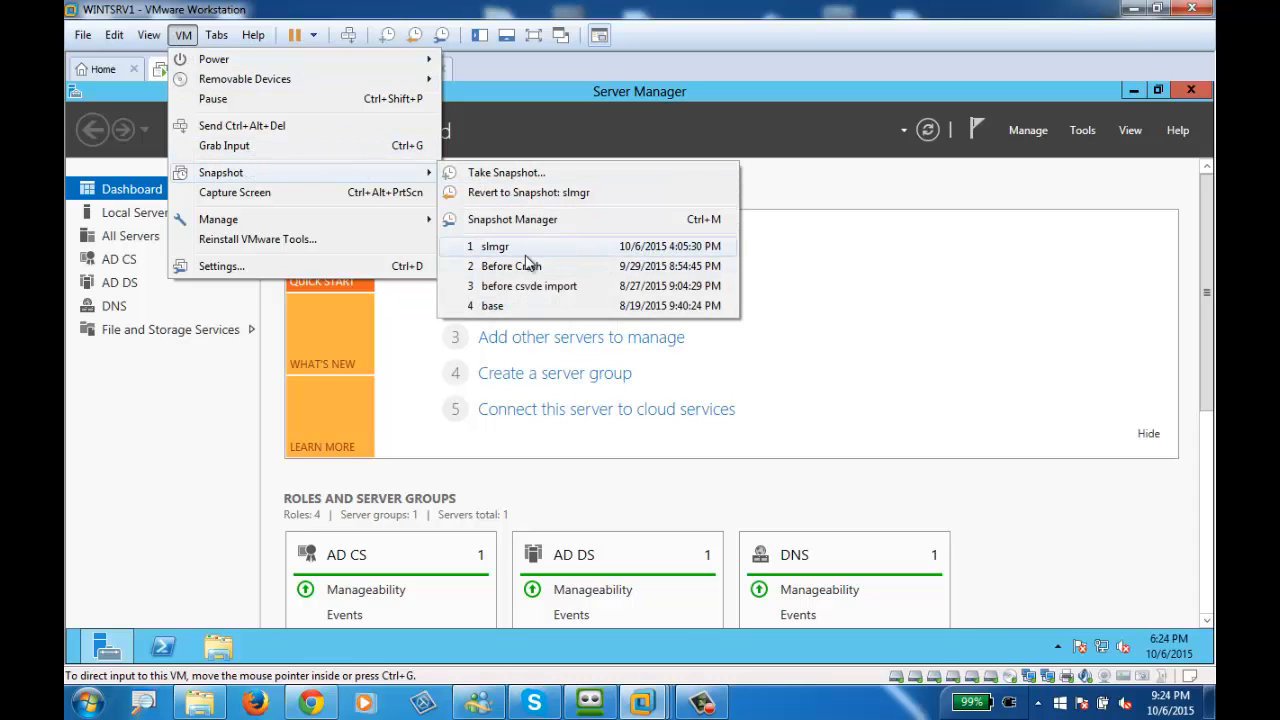
pyautogui.click(205, 450)
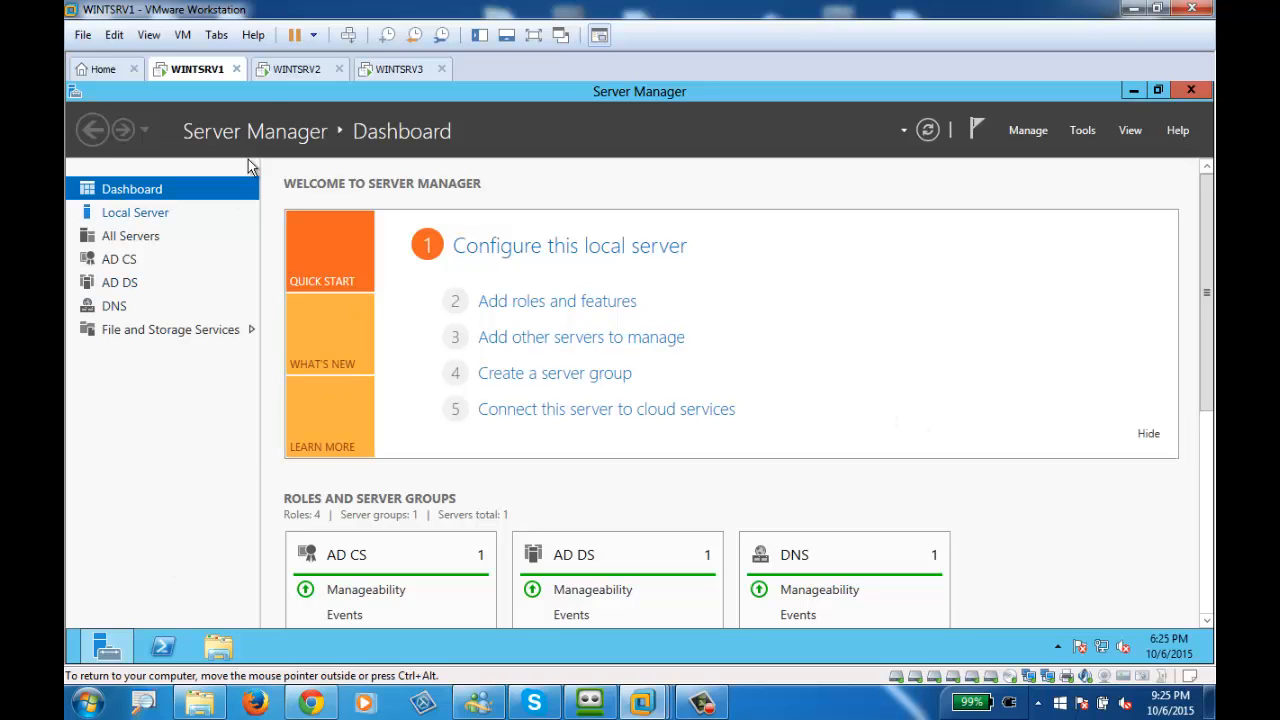
# Step: Check the Server Manager dashboards of WINTSRV1, WINTSRV2 and WINTSRV3 to see which roles each server has
pyautogui.click(330, 75)
pyautogui.click(405, 80)
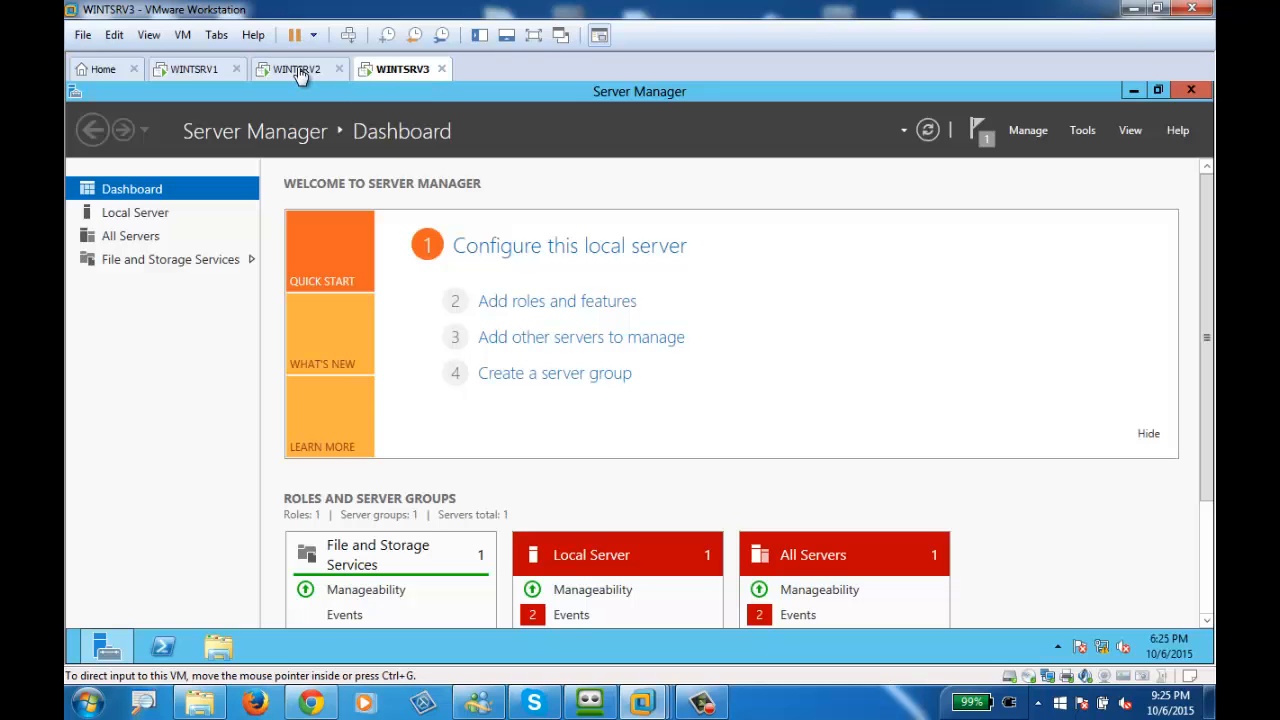
pyautogui.click(300, 75)
pyautogui.click(195, 70)
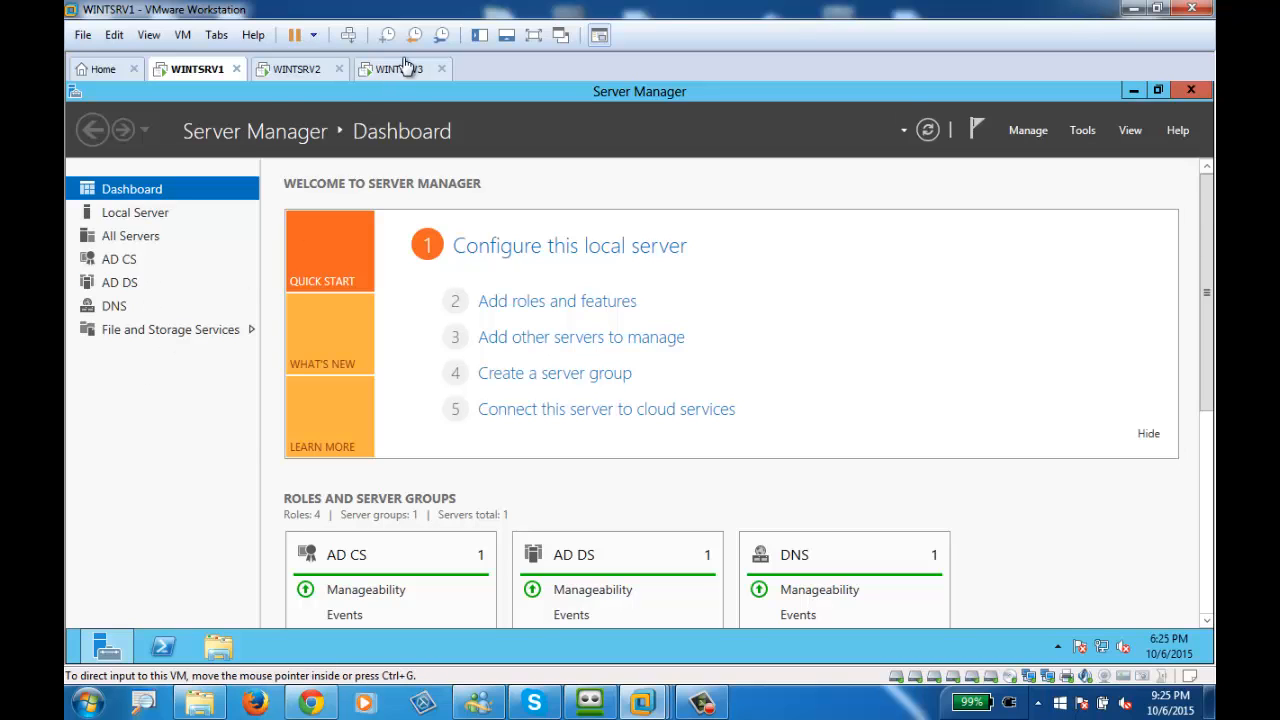
pyautogui.click(296, 69)
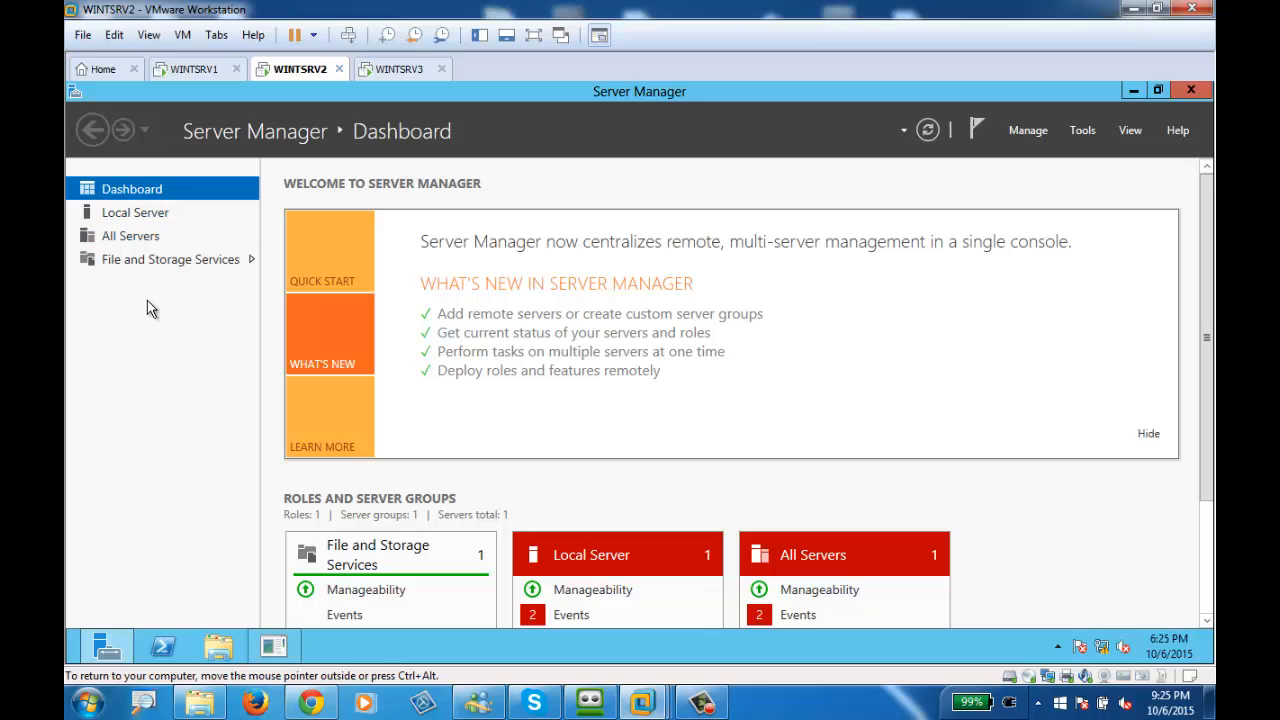
pyautogui.click(400, 69)
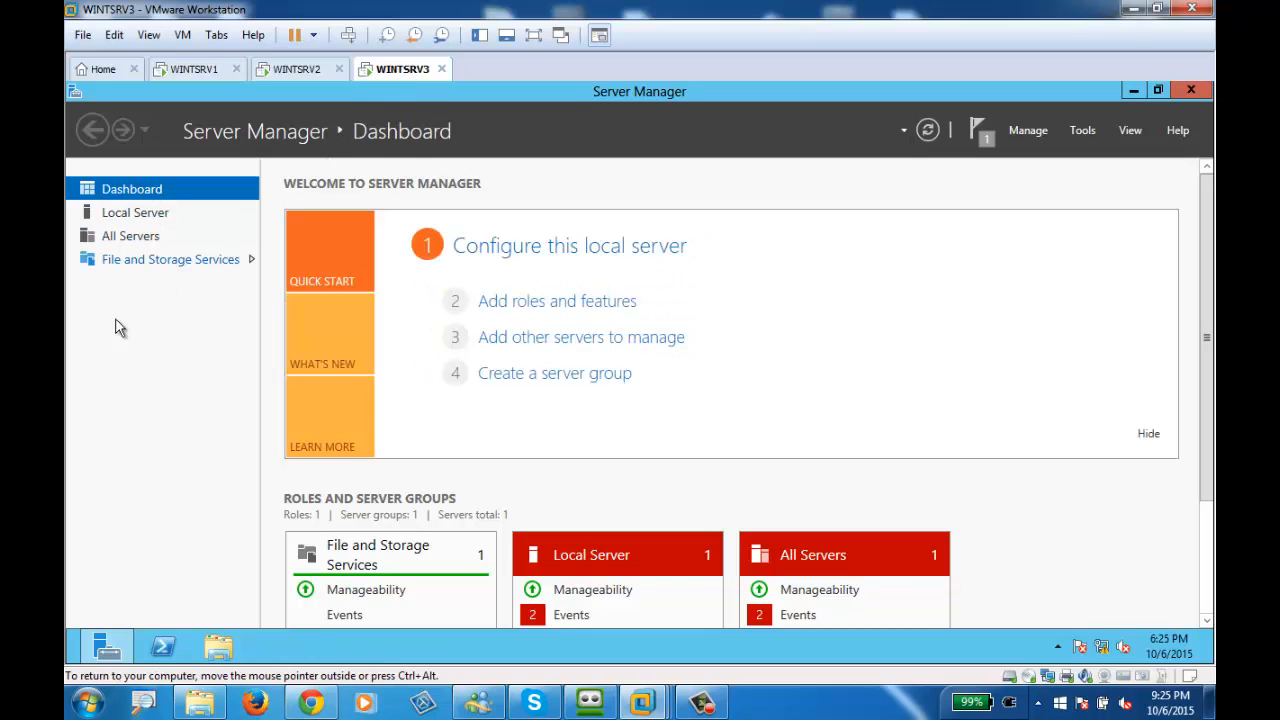
# Step: Start adding roles on WINTSRV1 and select the Web Server (IIS) role with its required management tools
pyautogui.click(193, 70)
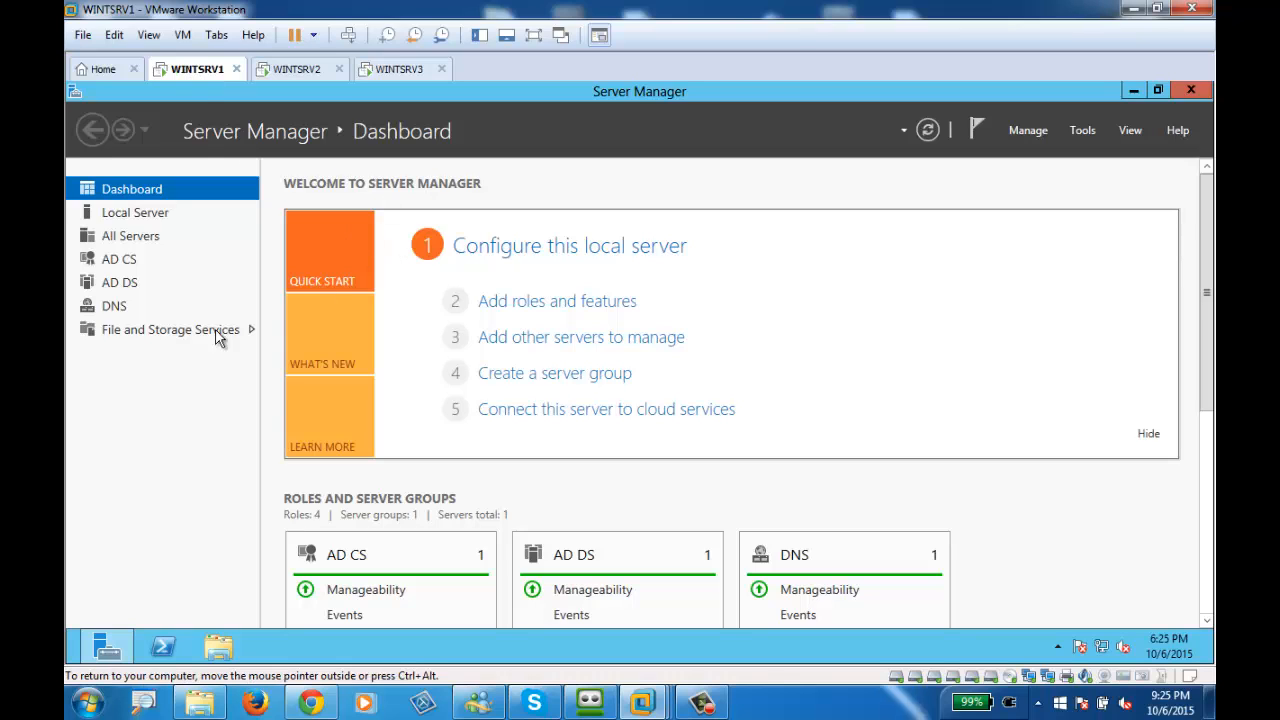
pyautogui.click(557, 303)
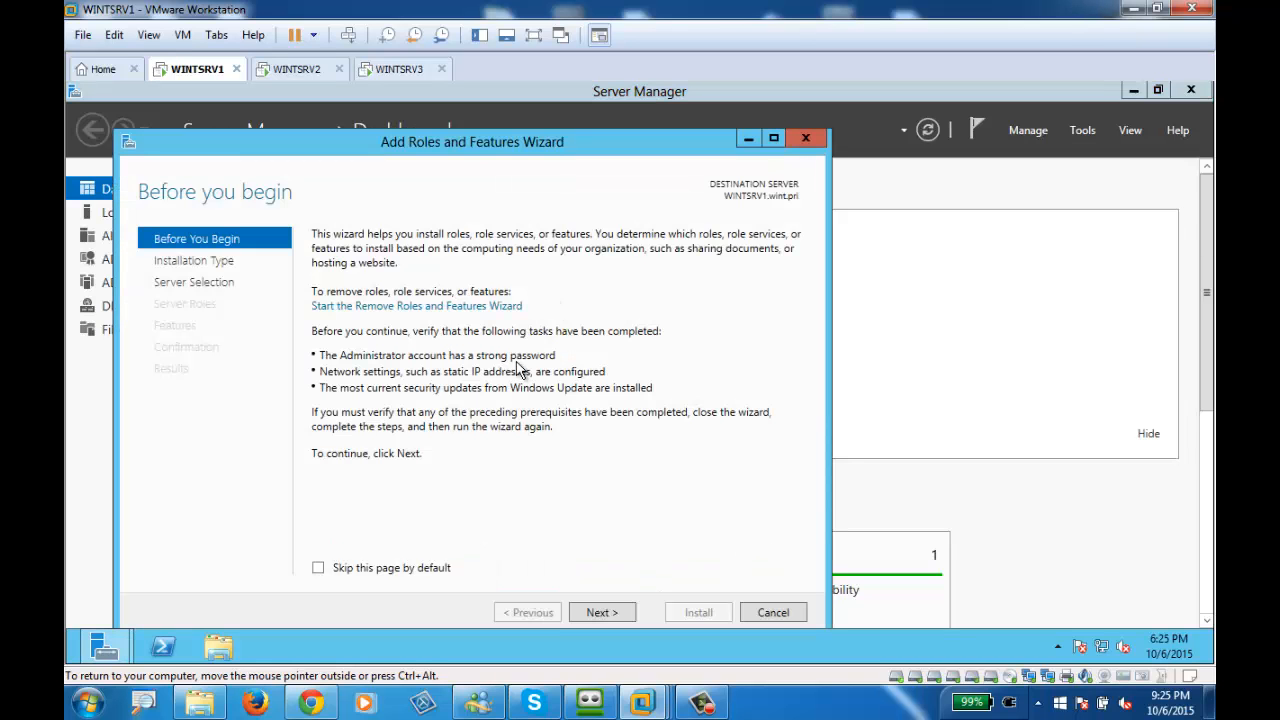
pyautogui.click(599, 614)
pyautogui.click(598, 614)
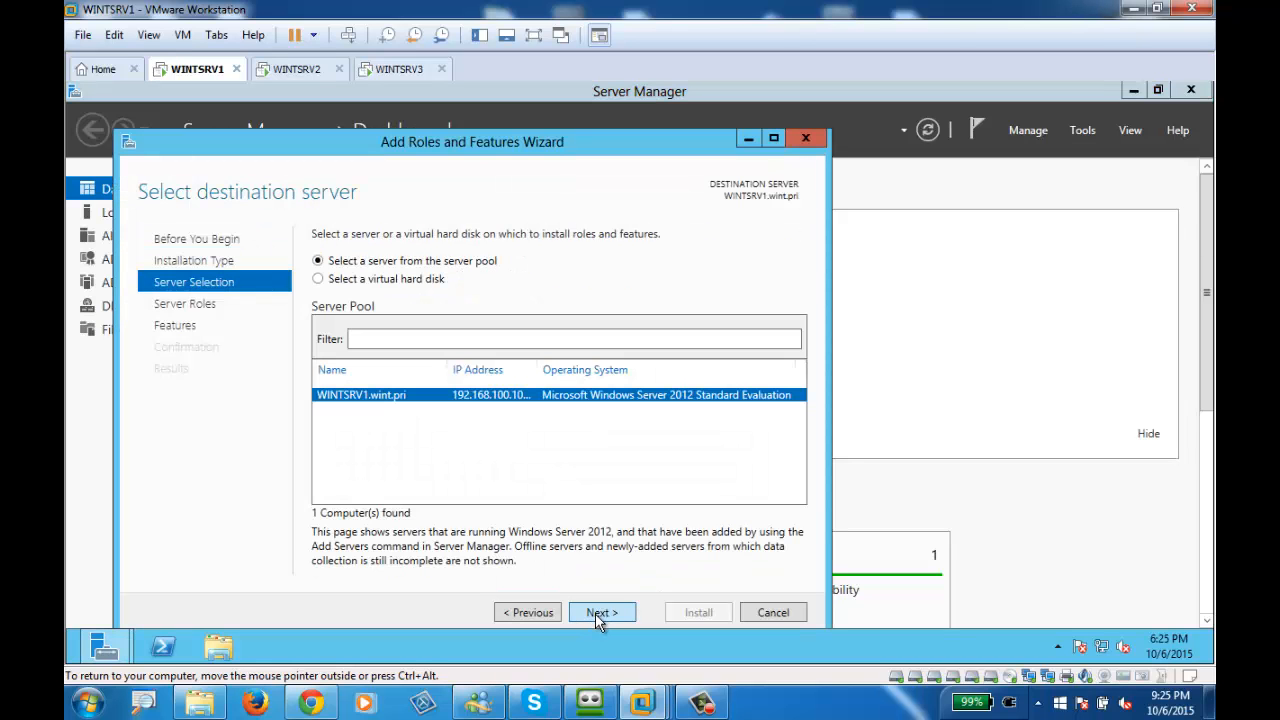
pyautogui.click(598, 614)
pyautogui.scroll(-2, 594, 410)
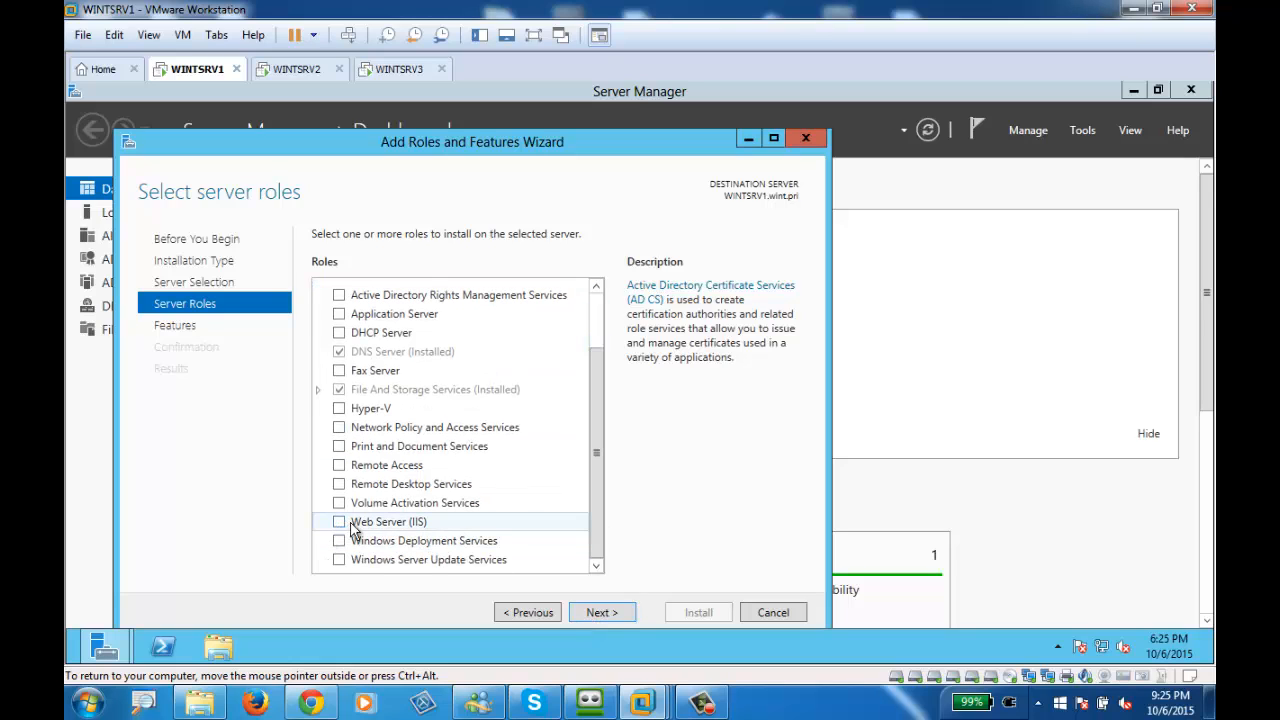
pyautogui.click(339, 522)
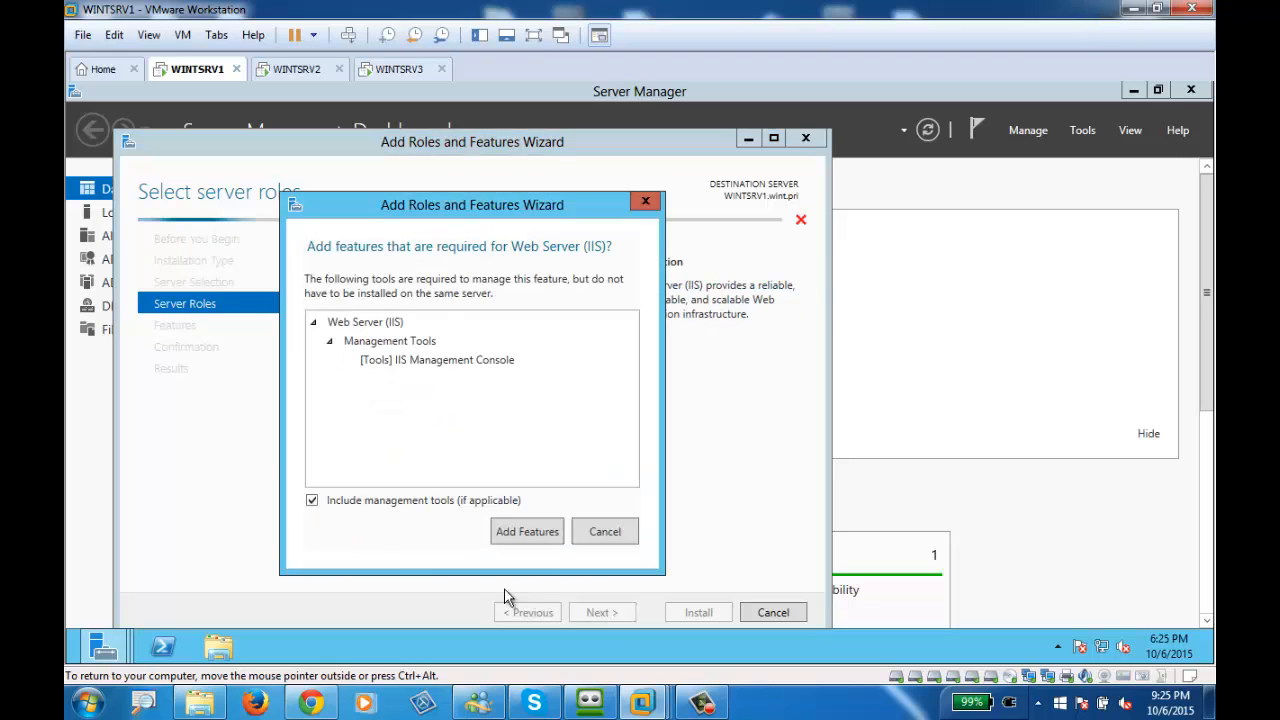
pyautogui.click(521, 536)
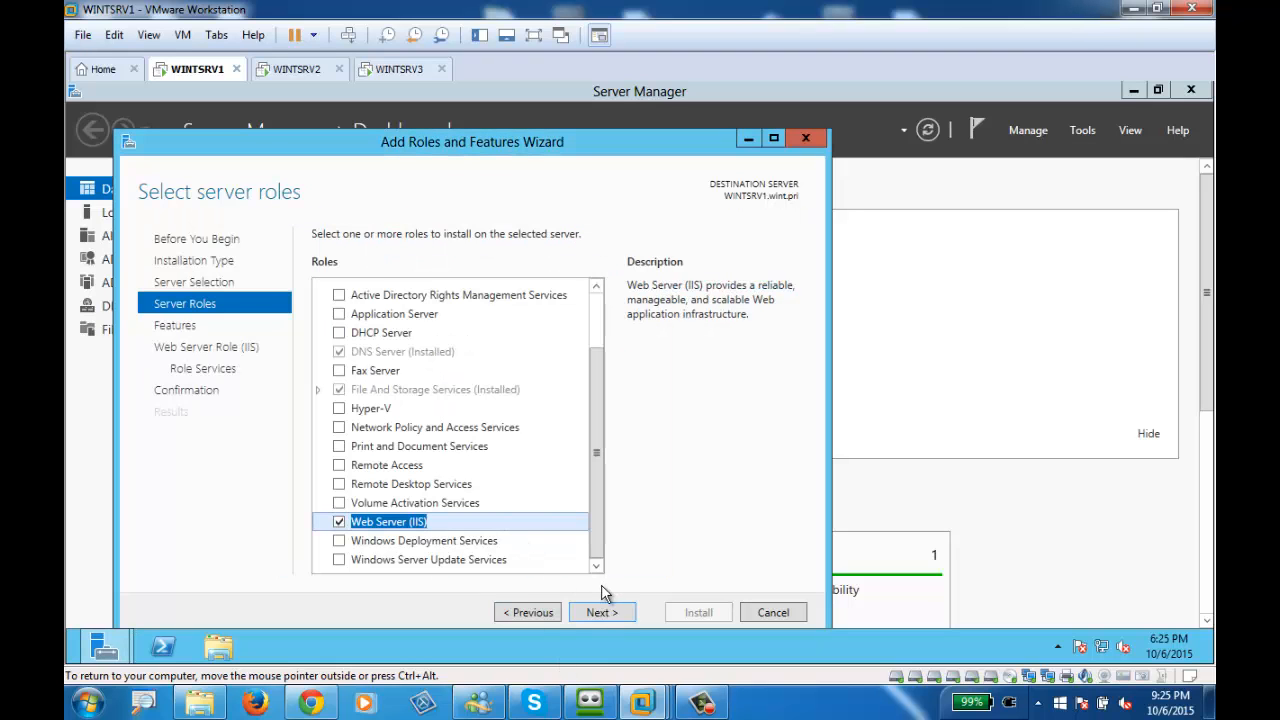
# Step: Install Web Server (IIS) on WINTSRV1 with the default features and role services, allowing automatic restart if required
pyautogui.click(601, 611)
pyautogui.click(600, 614)
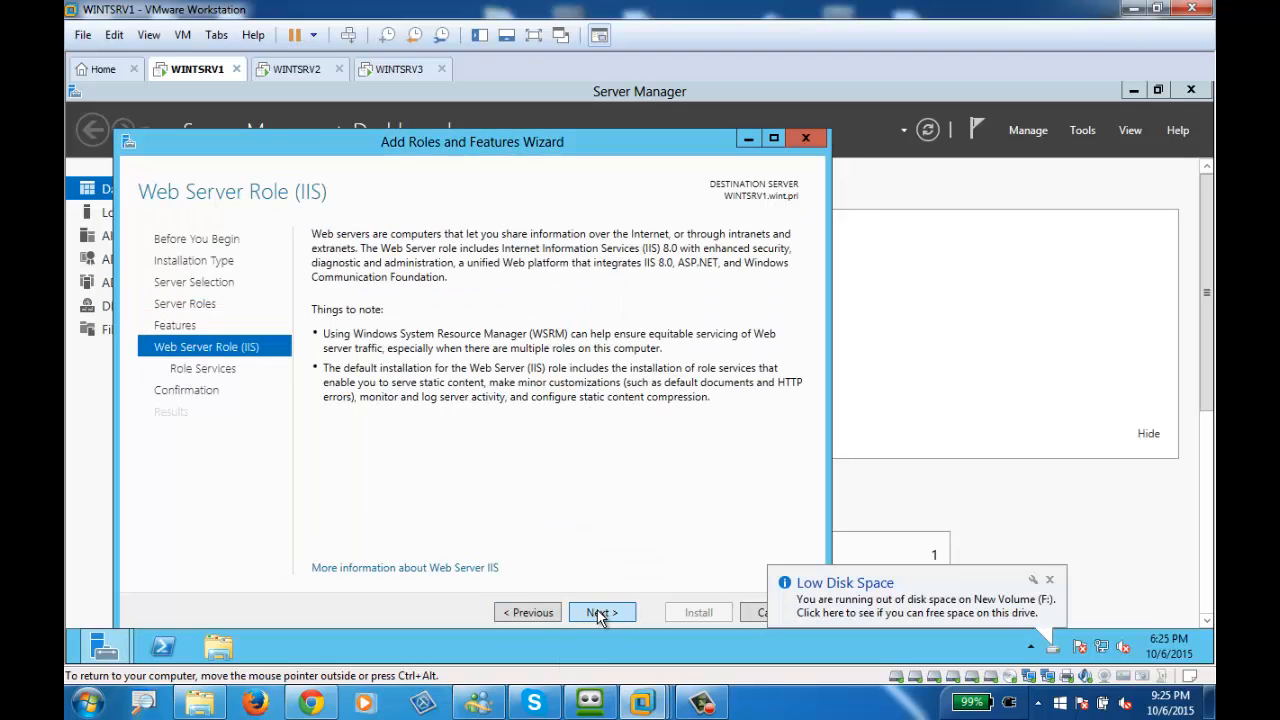
pyautogui.doubleClick(599, 614)
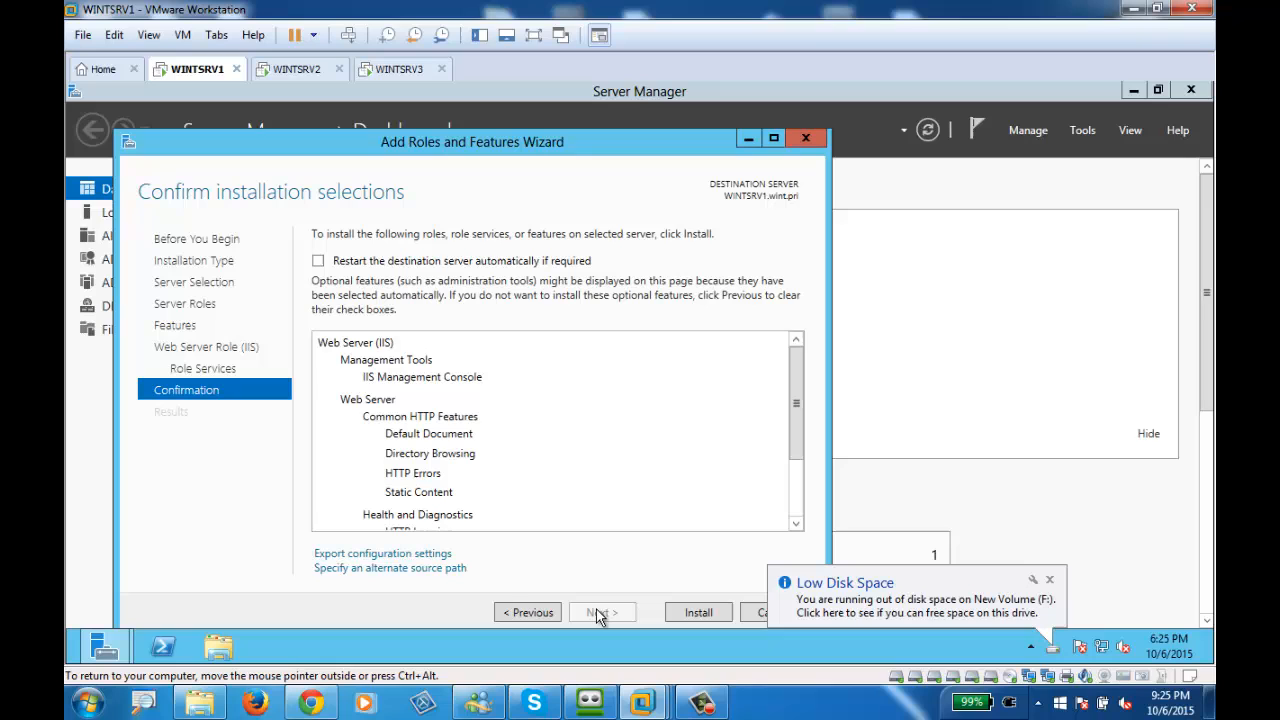
pyautogui.click(318, 261)
pyautogui.click(712, 427)
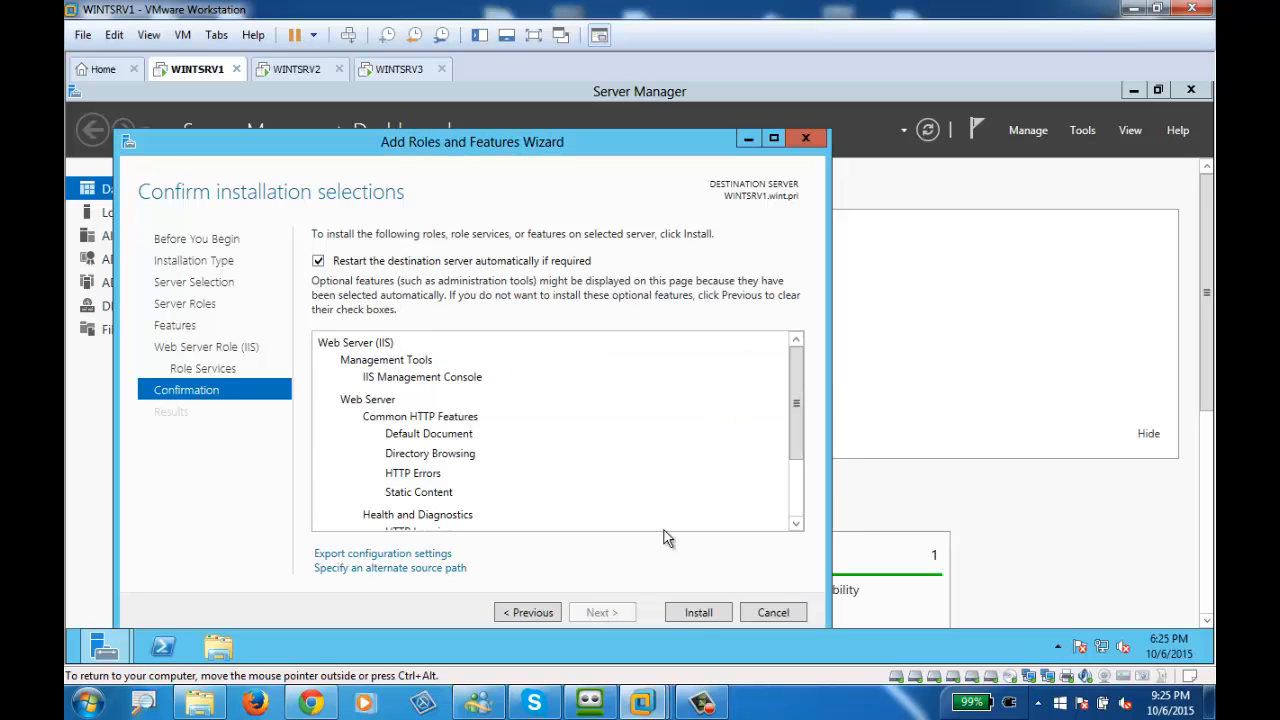
pyautogui.click(698, 613)
# Step: Open the Add Roles and Features Wizard on WINTSRV2 from the dashboard's quick start and maximize it
pyautogui.click(297, 69)
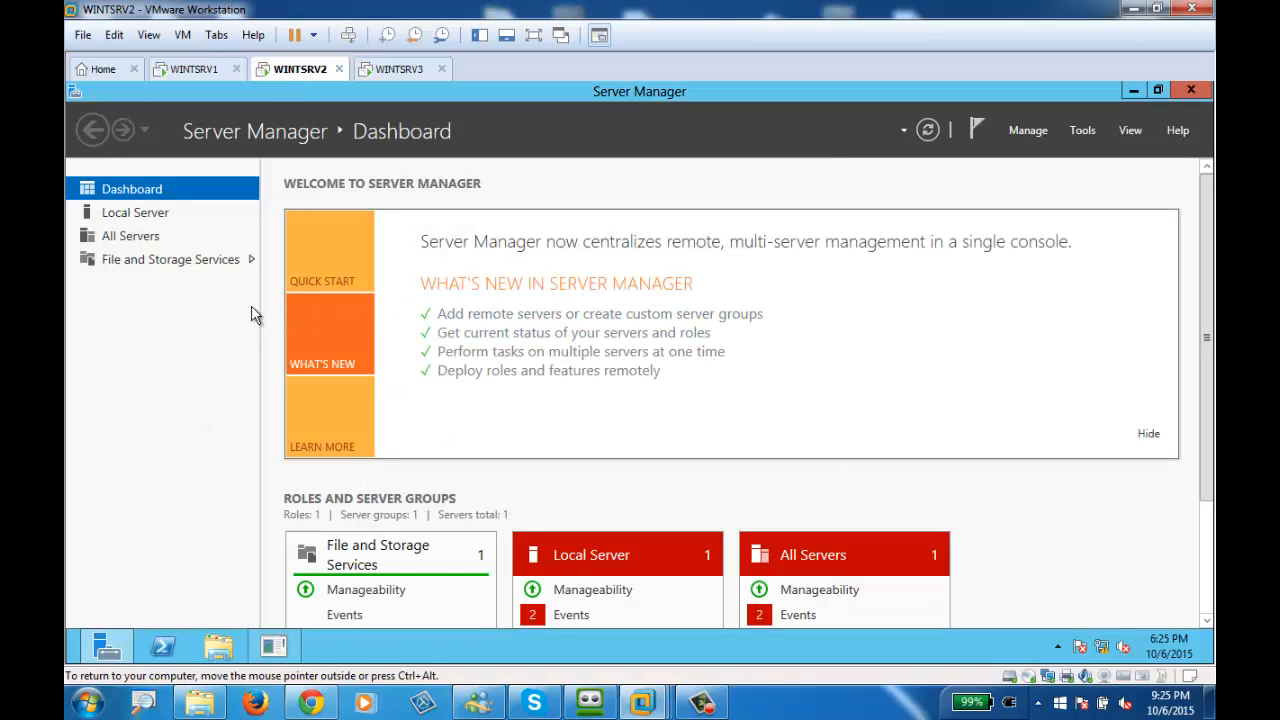
pyautogui.click(135, 213)
pyautogui.click(132, 190)
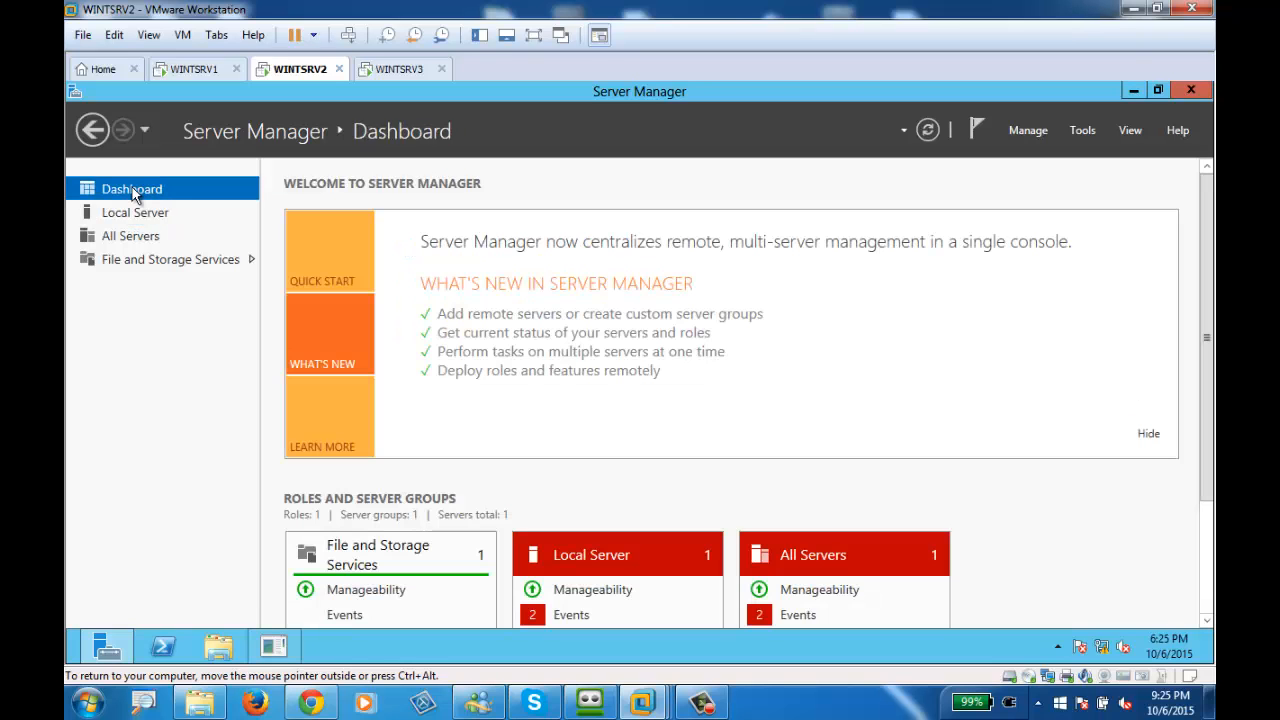
pyautogui.click(320, 272)
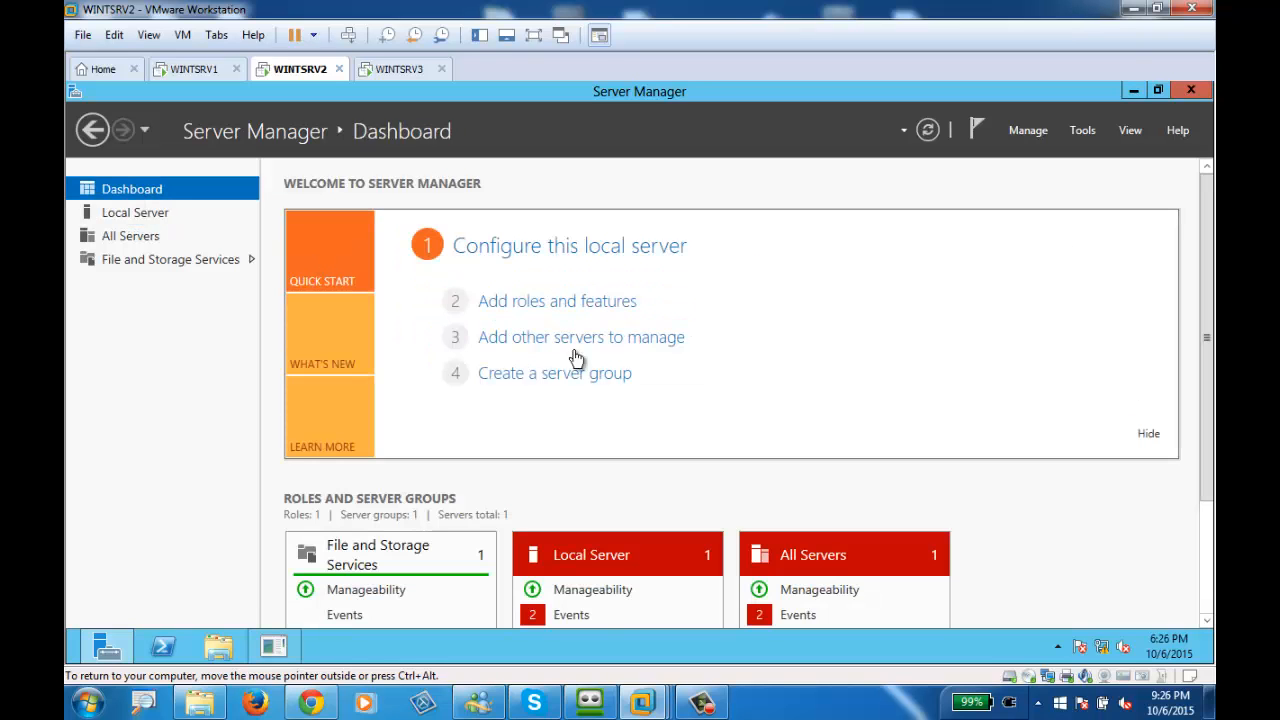
pyautogui.click(568, 311)
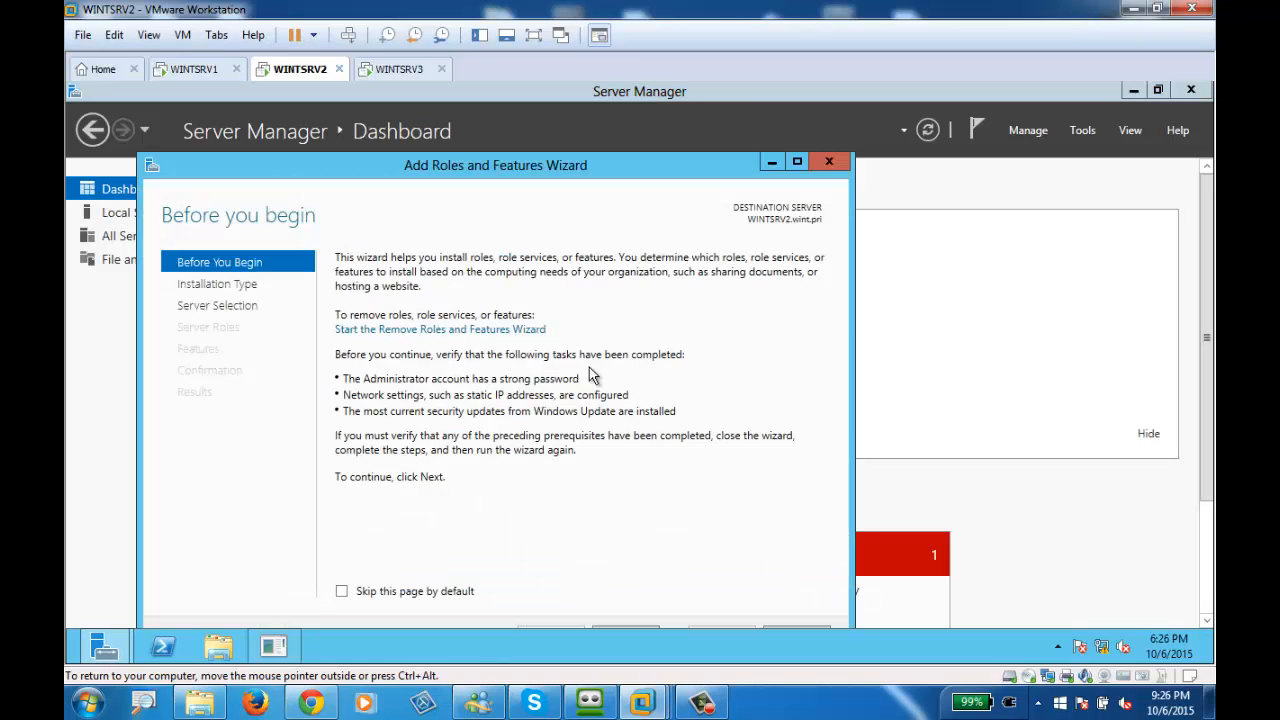
pyautogui.doubleClick(563, 166)
# Step: Keep the role-based installation on WINTSRV2 and select the Web Server (IIS) role with its required management tools
pyautogui.click(990, 611)
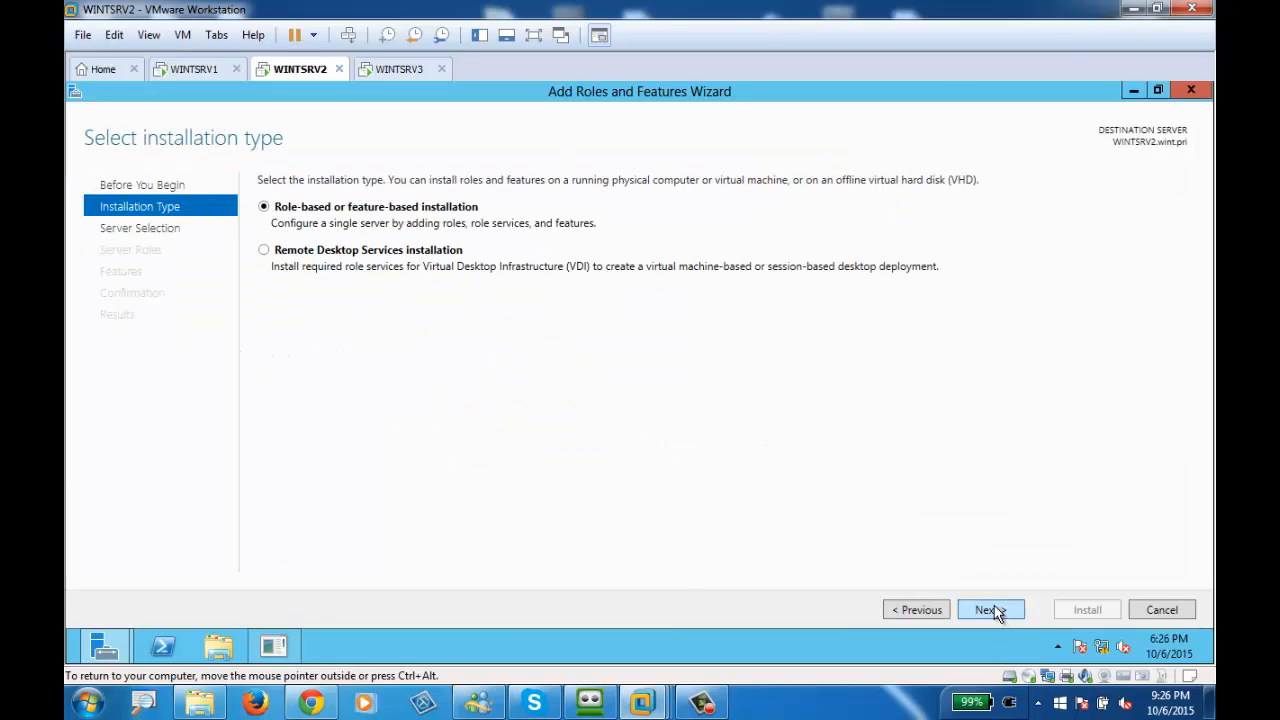
pyautogui.click(990, 610)
pyautogui.click(984, 609)
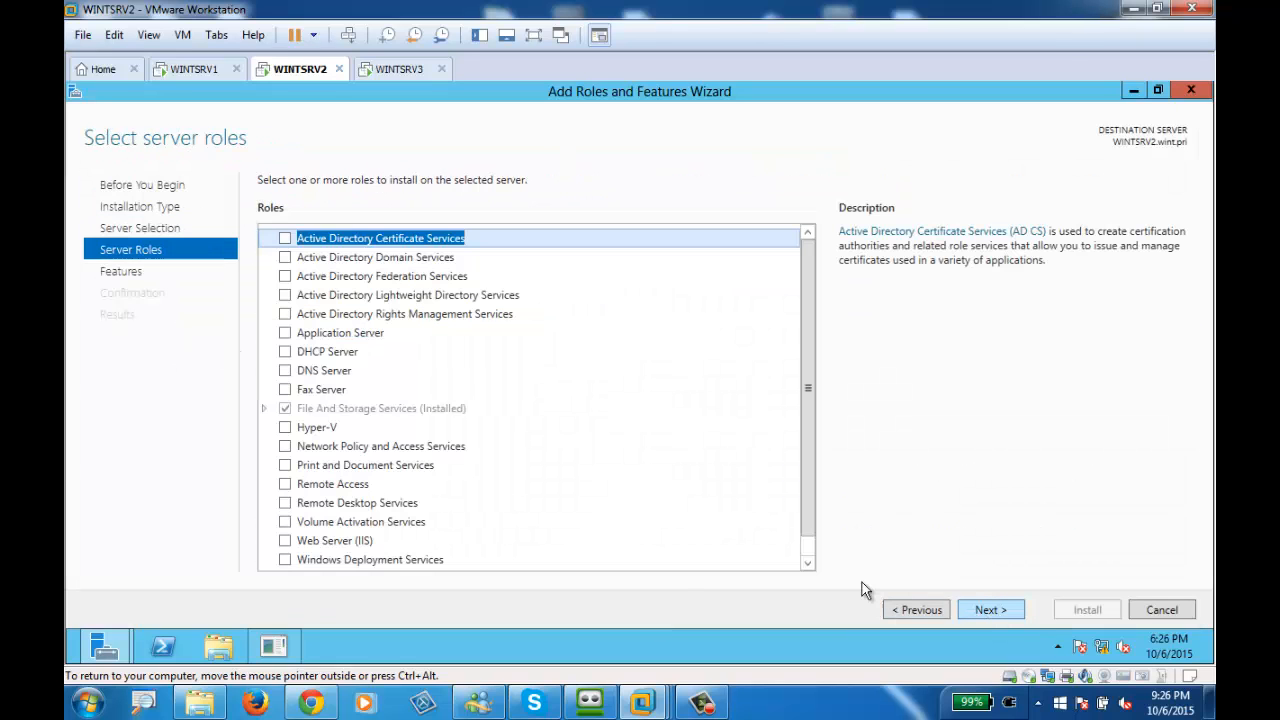
pyautogui.click(300, 541)
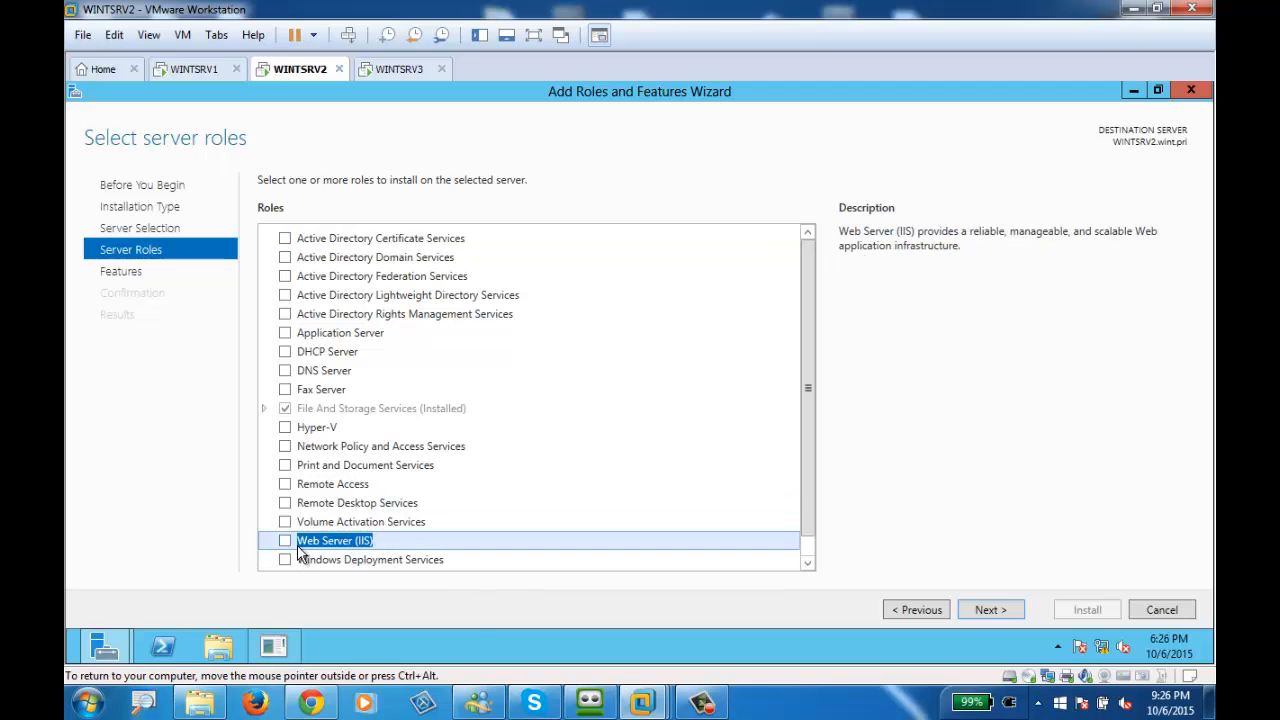
pyautogui.click(286, 541)
pyautogui.click(690, 503)
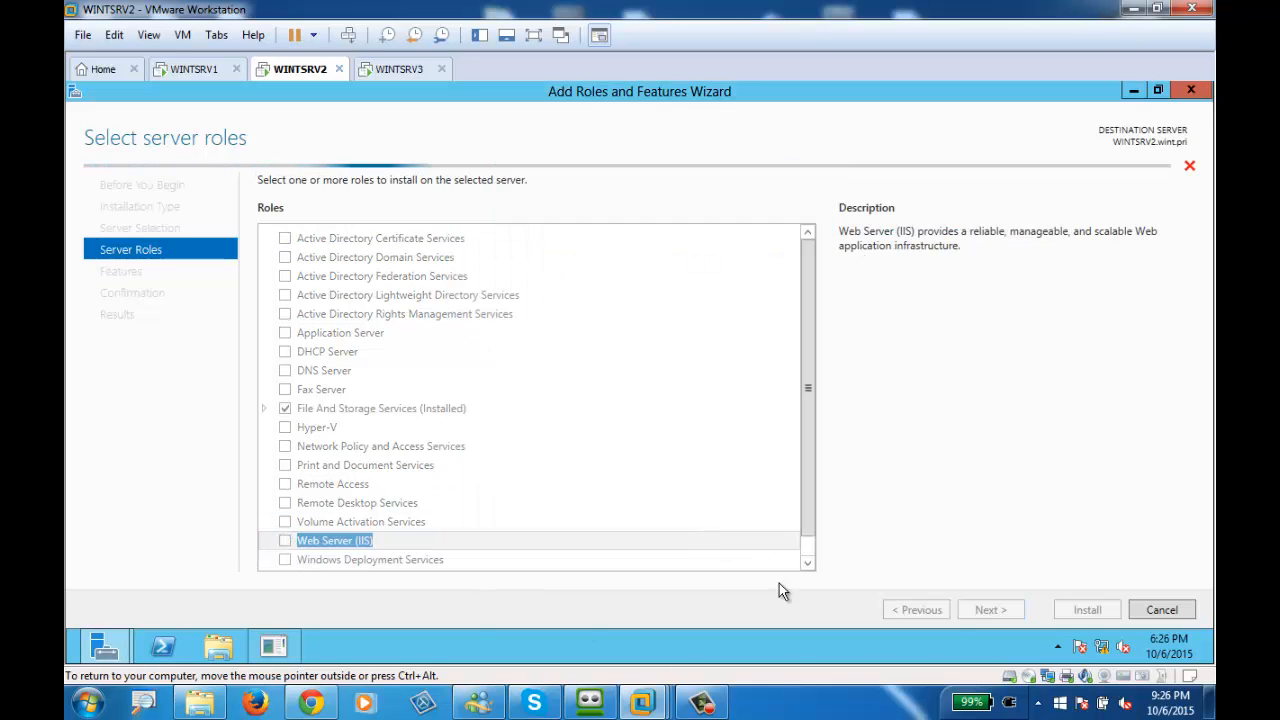
# Step: Install Web Server (IIS) on WINTSRV2 with the default features and role services, allowing automatic restart if required
pyautogui.click(990, 610)
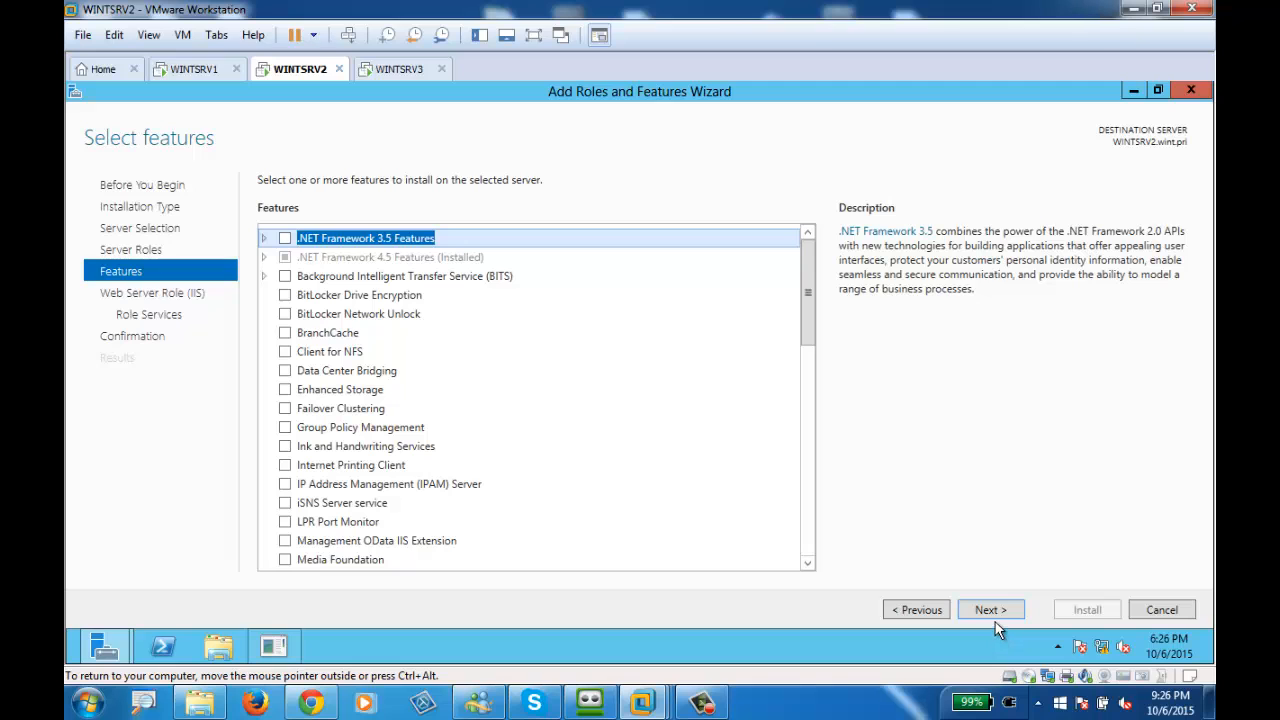
pyautogui.click(993, 614)
pyautogui.click(993, 614)
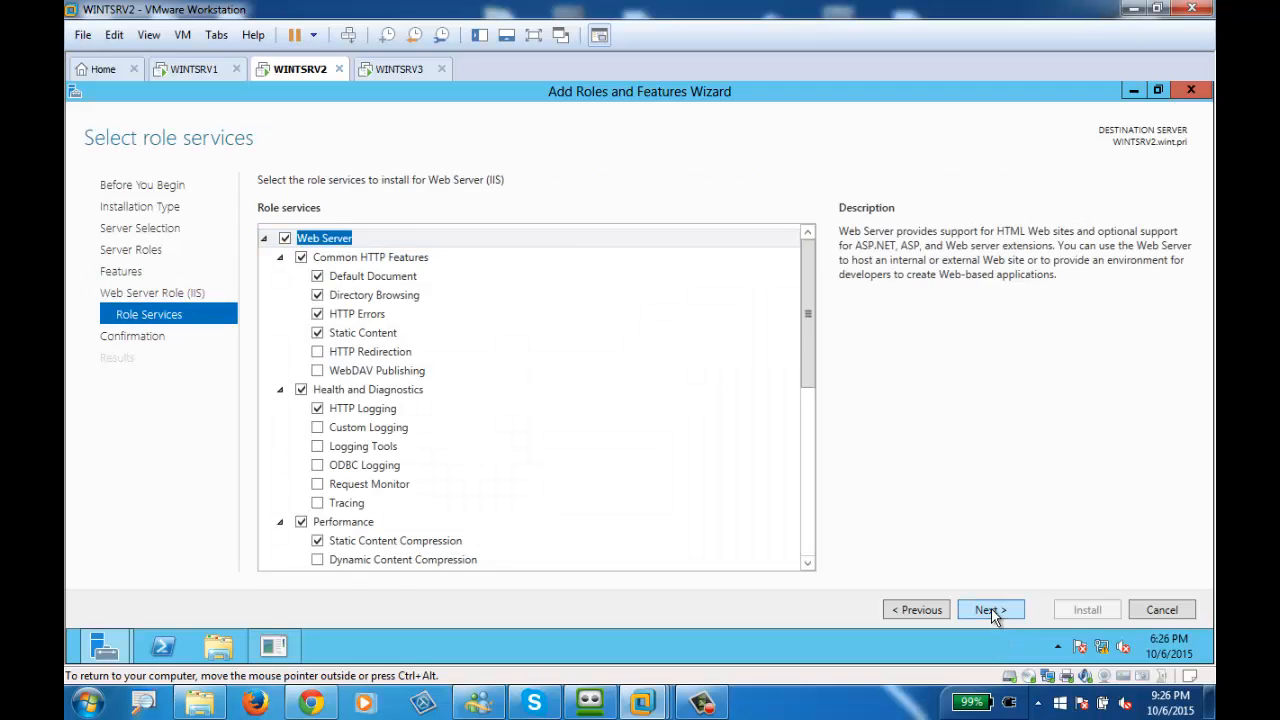
pyautogui.click(993, 614)
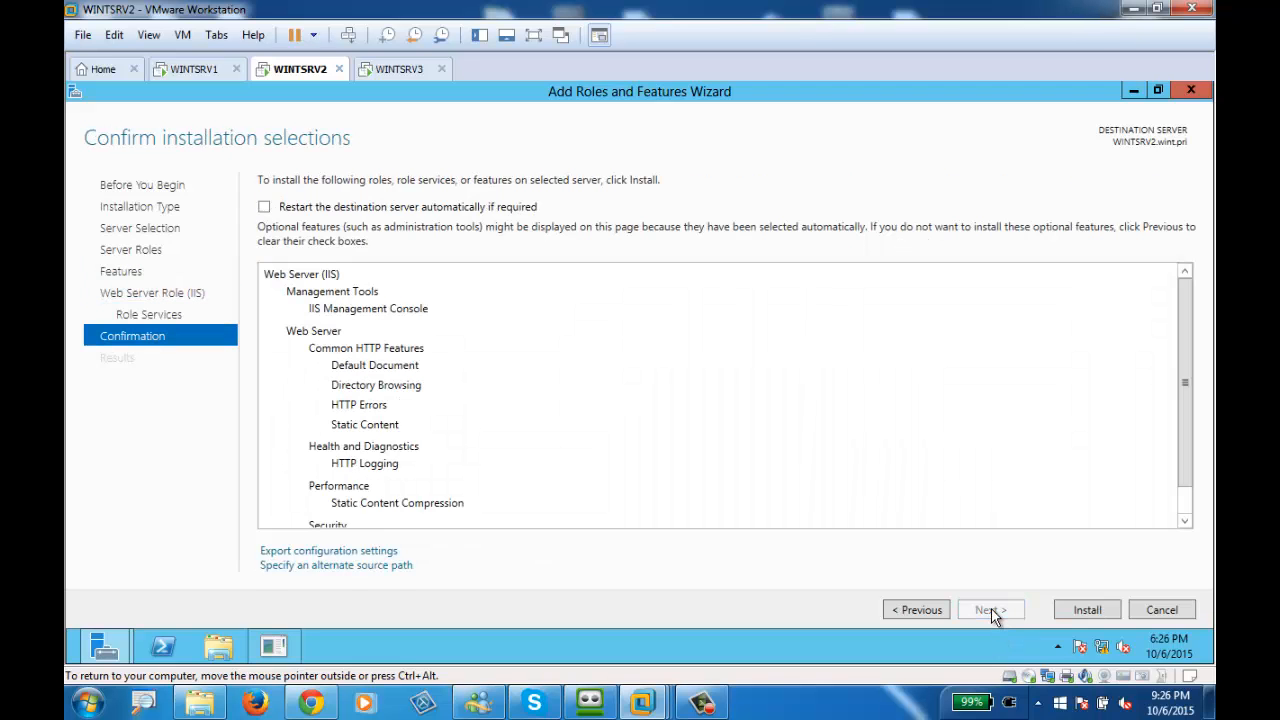
pyautogui.click(264, 207)
pyautogui.click(711, 427)
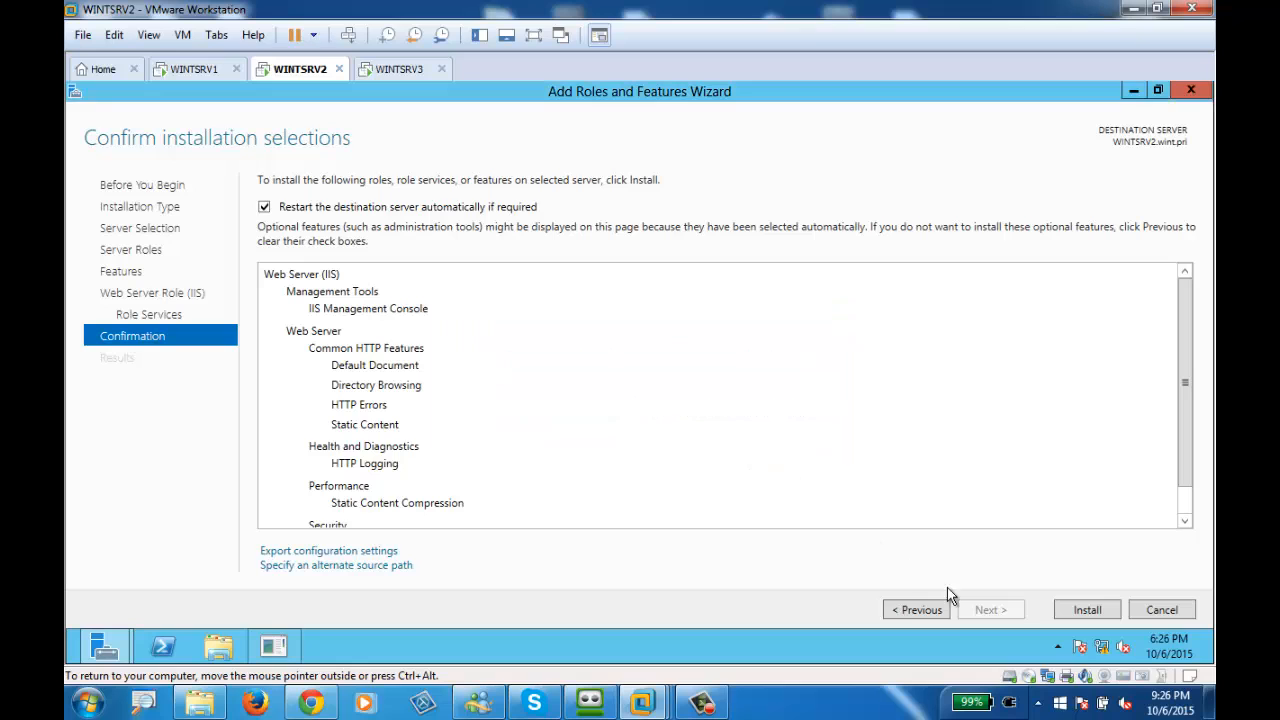
pyautogui.click(1103, 613)
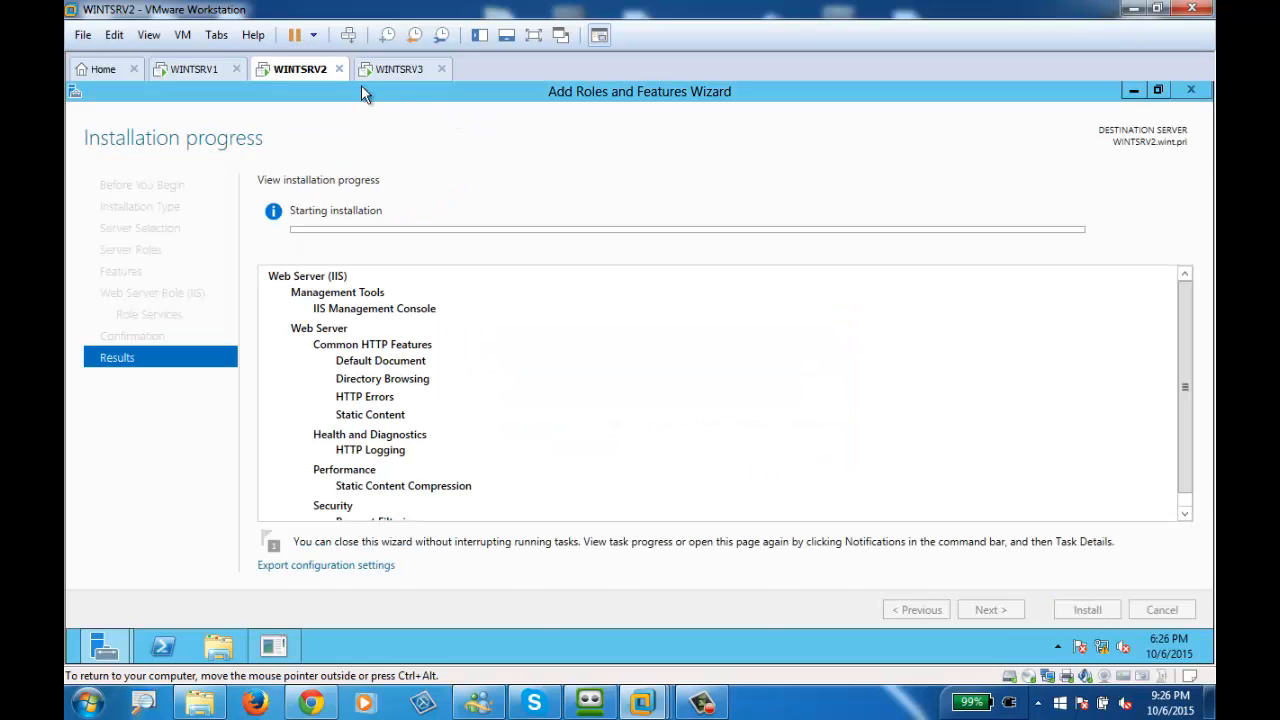
# Step: Open the Add Roles and Features Wizard on WINTSRV3 from the dashboard's quick start and maximize it
pyautogui.click(400, 69)
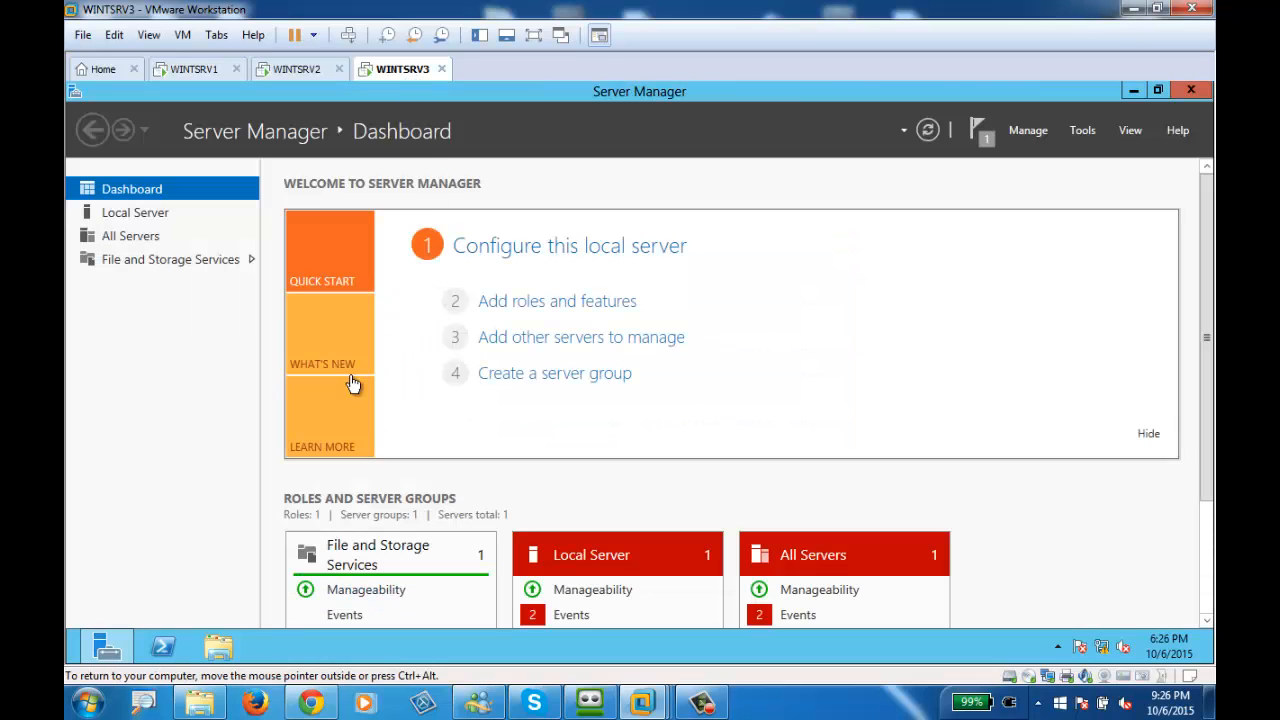
pyautogui.click(538, 302)
pyautogui.doubleClick(505, 212)
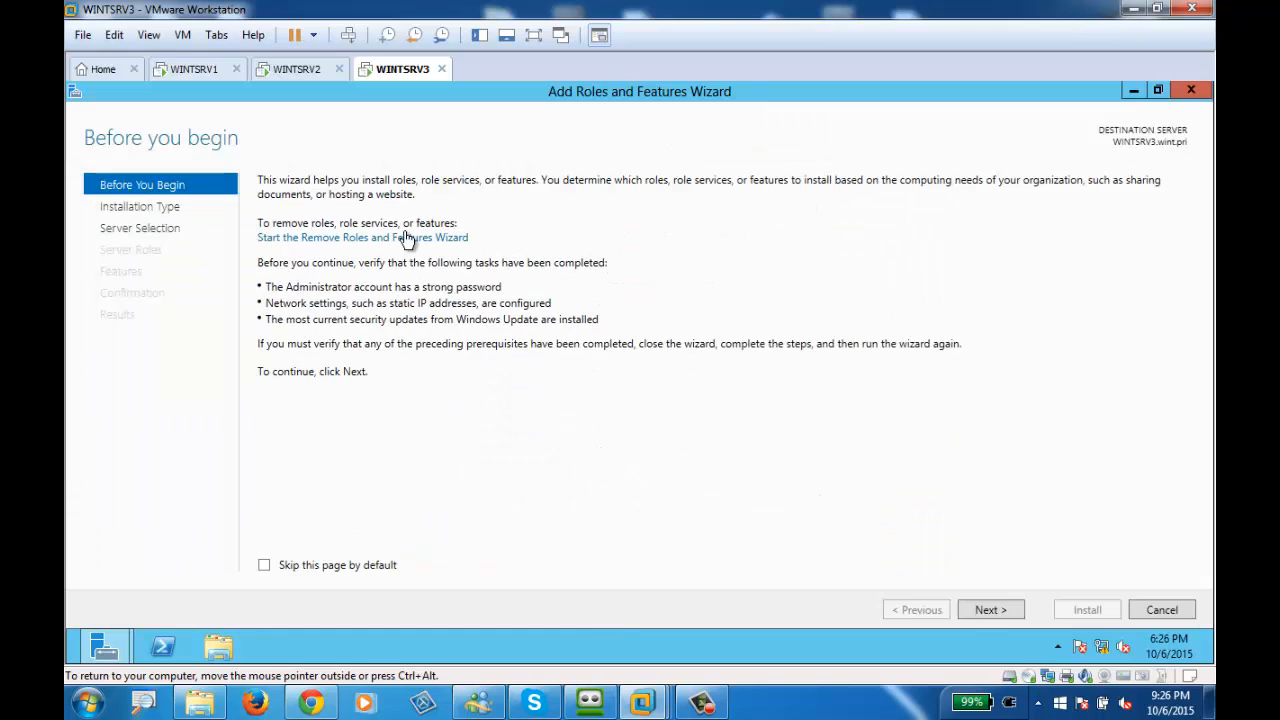
# Step: Keep the default installation type and destination server on WINTSRV3, and select the Web Server (IIS) role with its required management tools
pyautogui.click(990, 610)
pyautogui.click(992, 612)
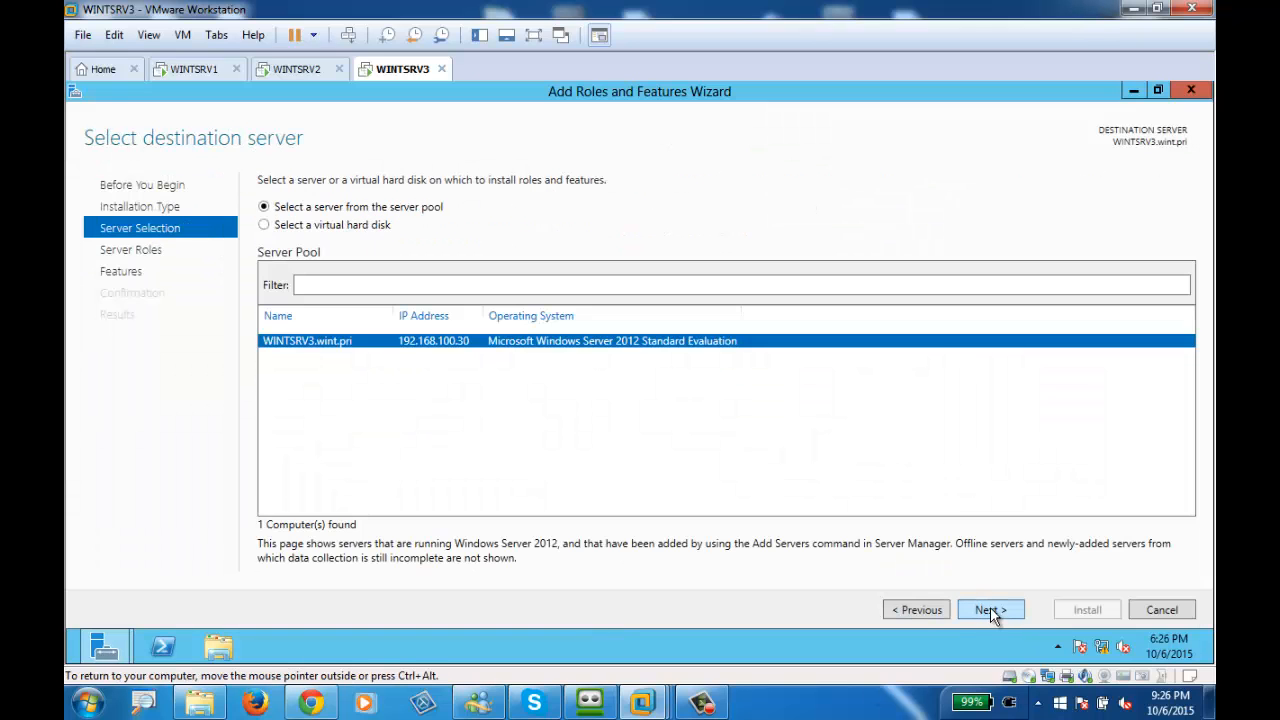
pyautogui.click(990, 612)
pyautogui.scroll(-1, 320, 510)
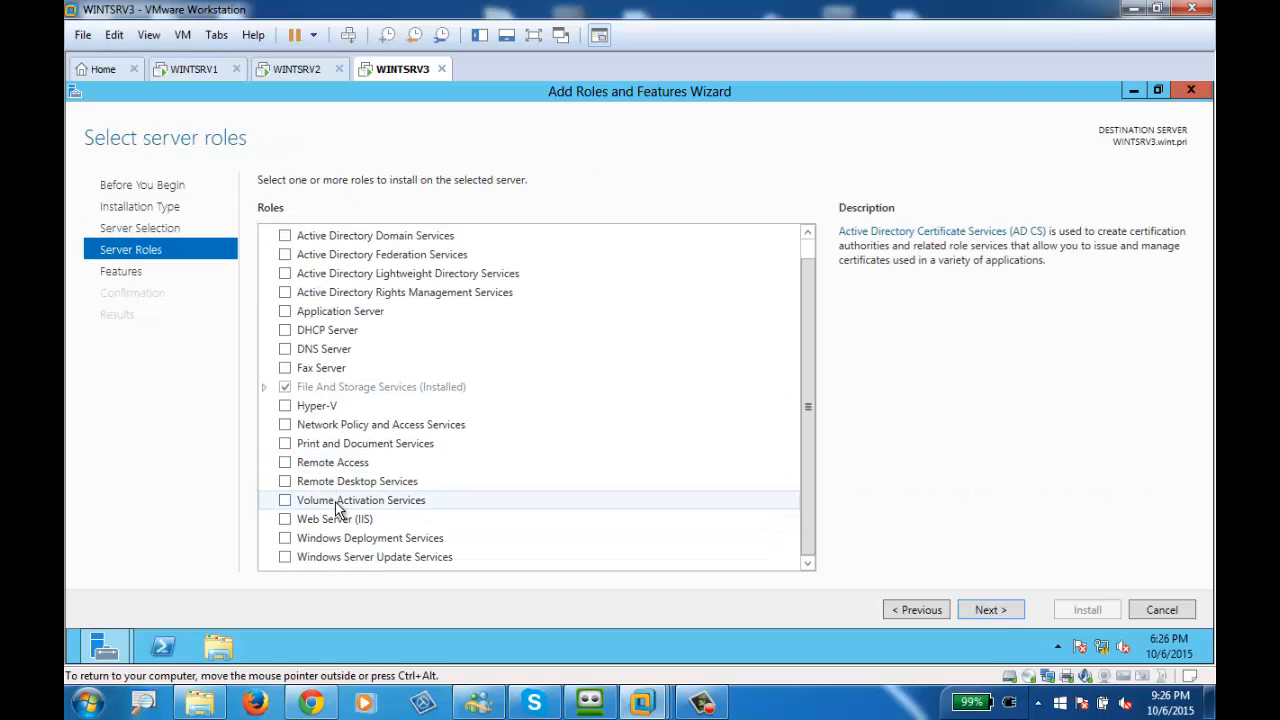
pyautogui.click(284, 519)
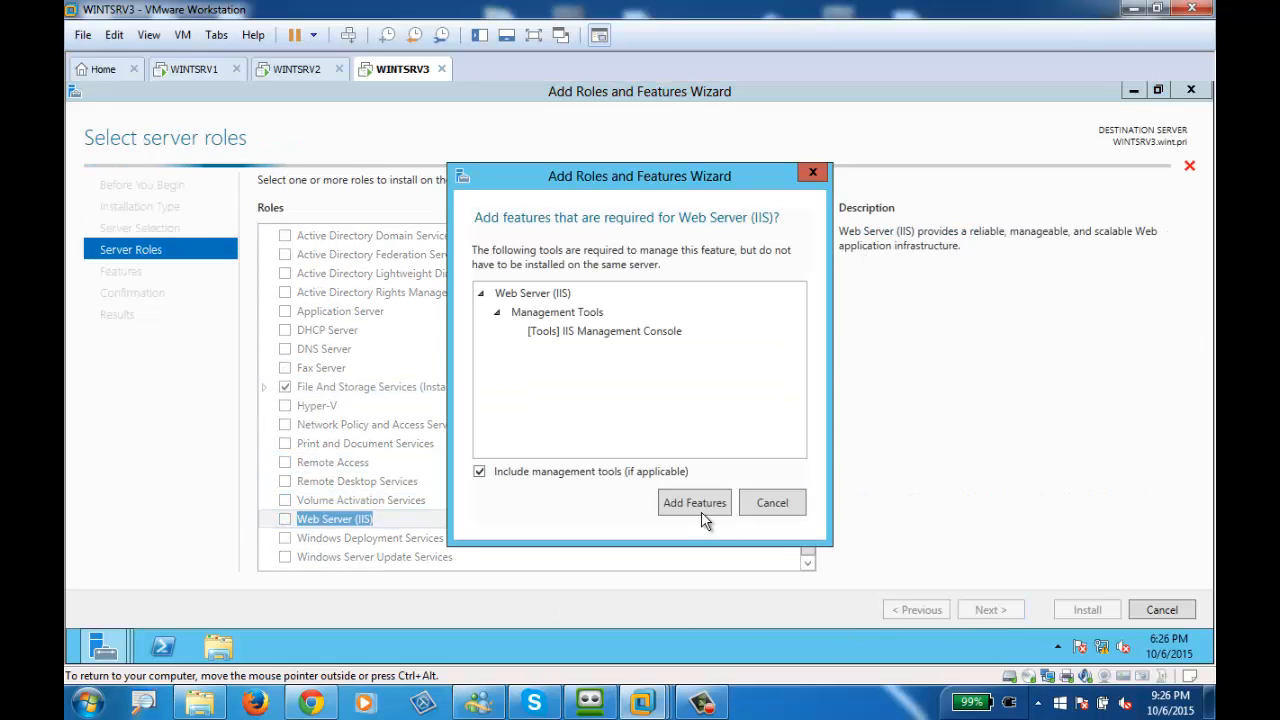
pyautogui.click(692, 500)
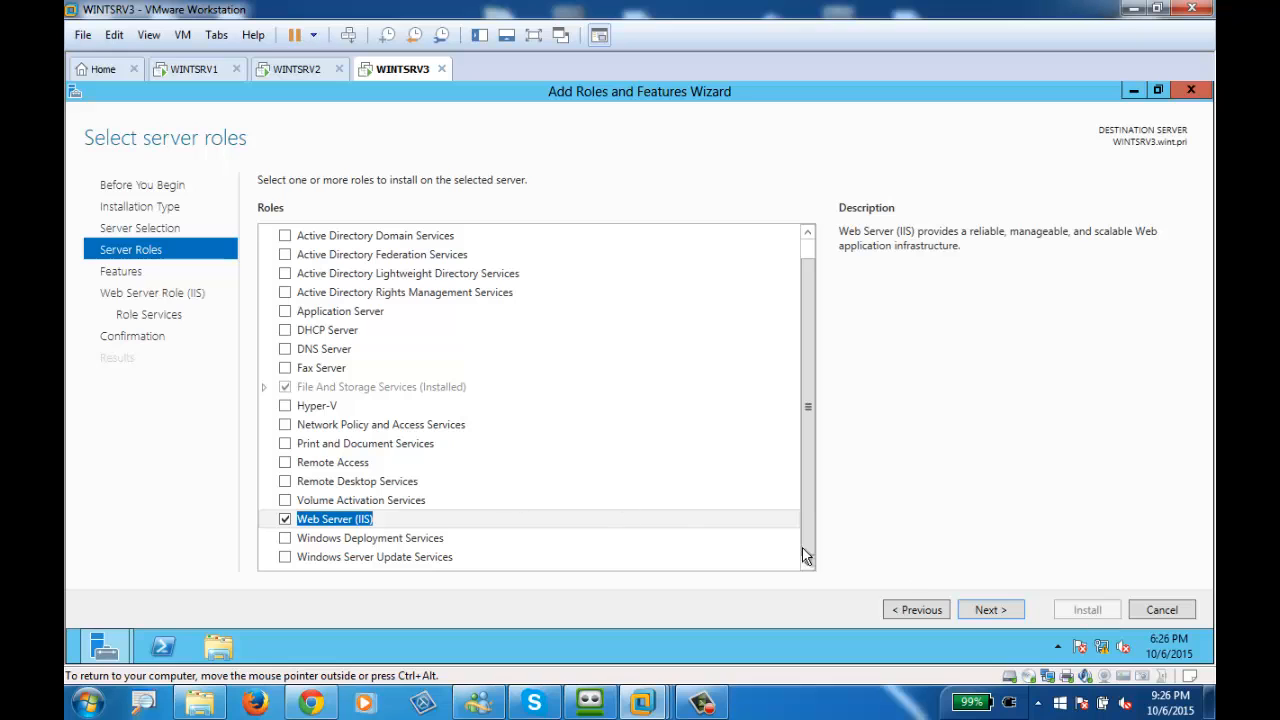
# Step: Install Web Server (IIS) on WINTSRV3 with the default features and role services, allowing automatic restart if required
pyautogui.click(988, 612)
pyautogui.click(988, 612)
pyautogui.click(989, 612)
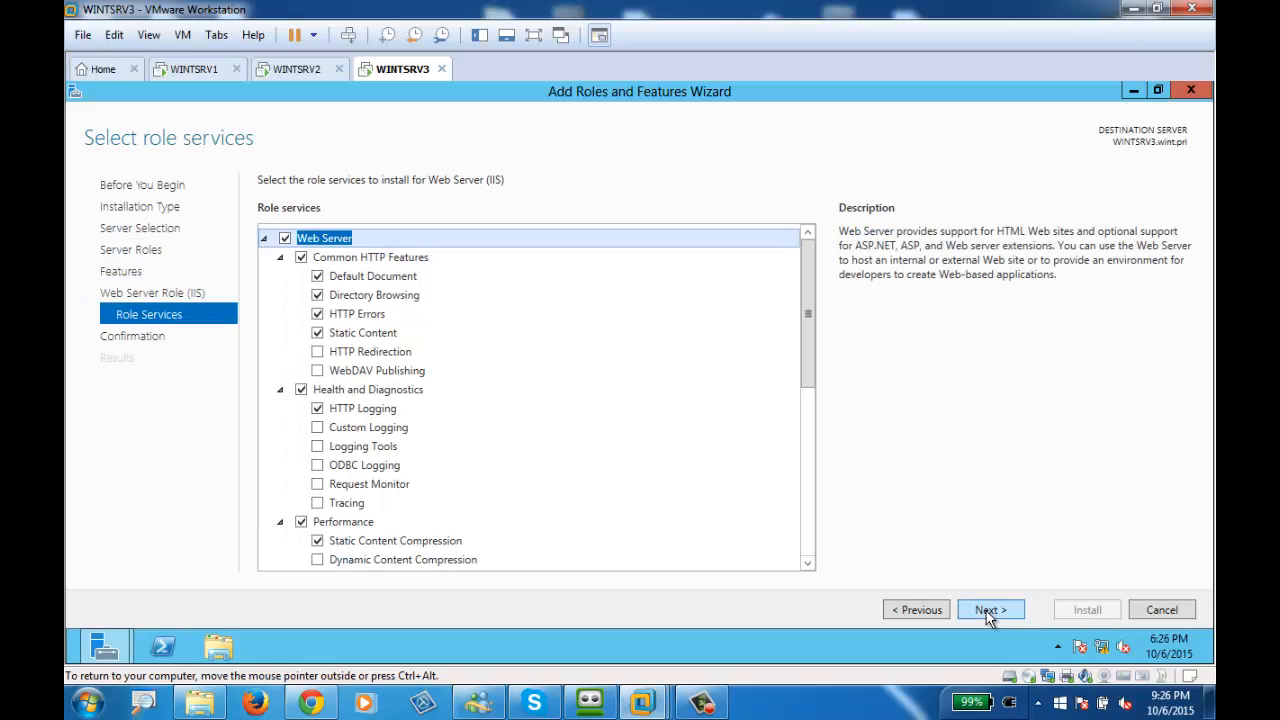
pyautogui.click(995, 614)
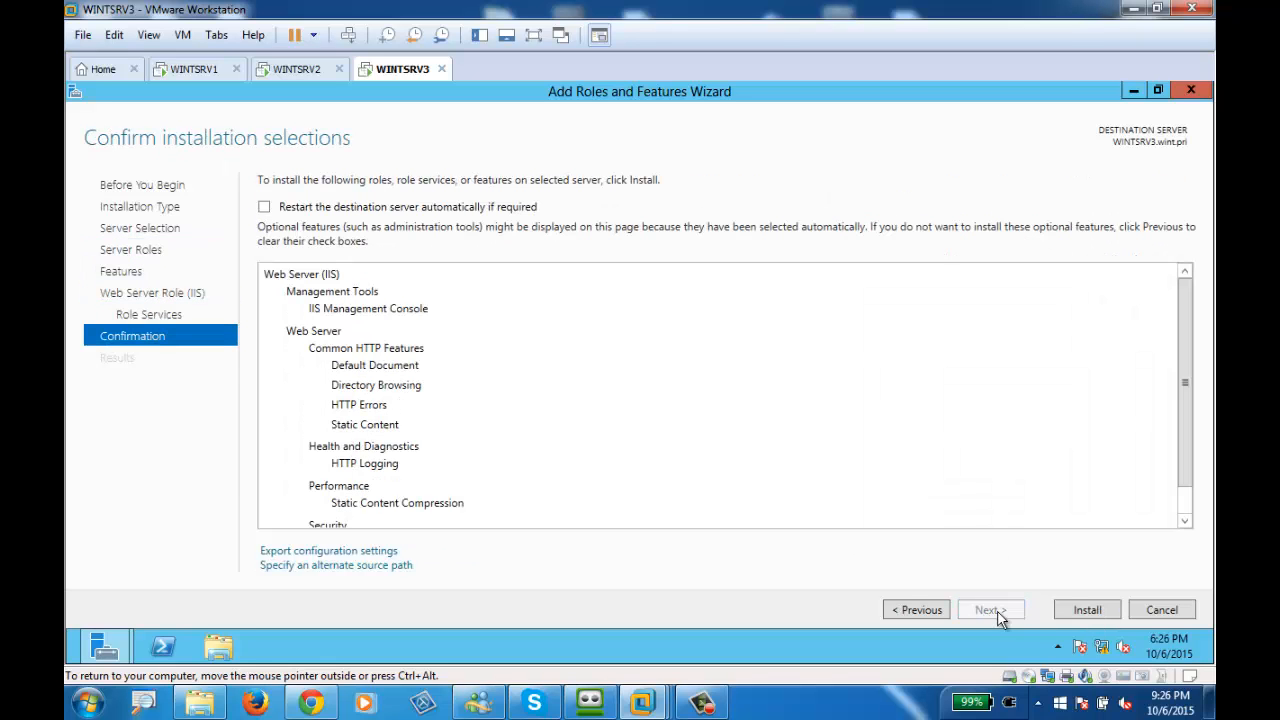
pyautogui.click(290, 206)
pyautogui.click(712, 426)
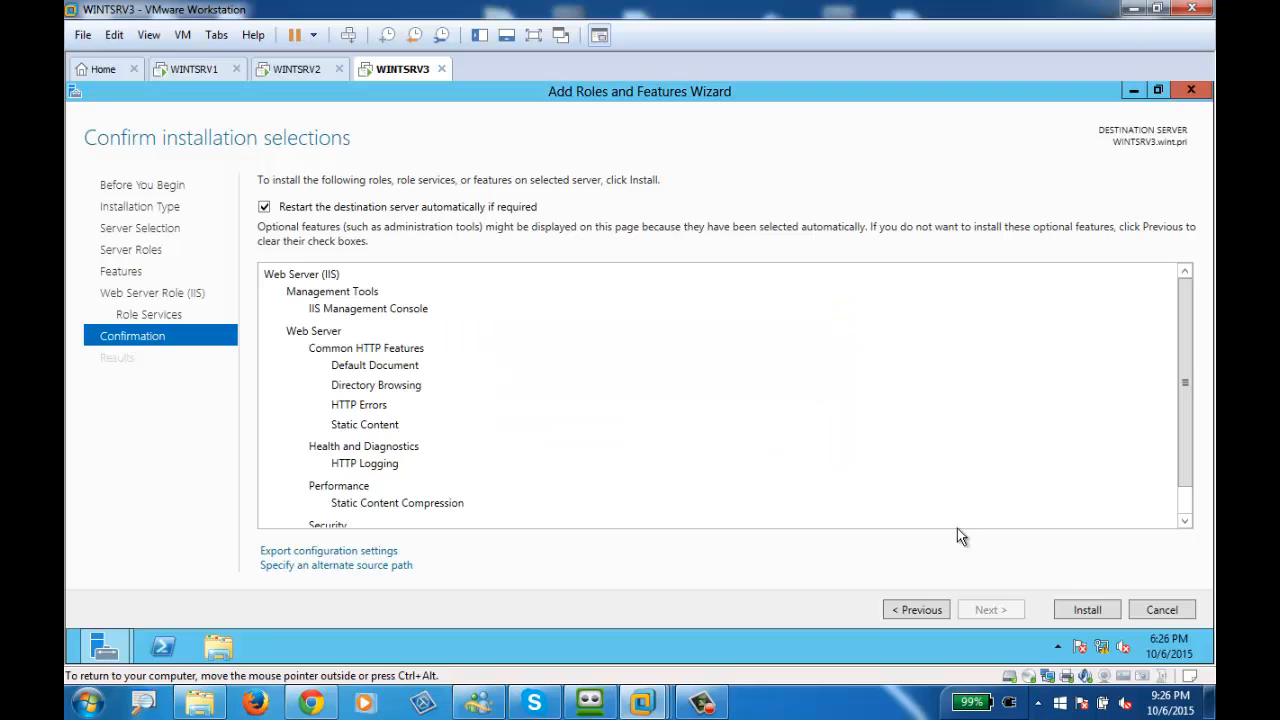
pyautogui.click(1080, 612)
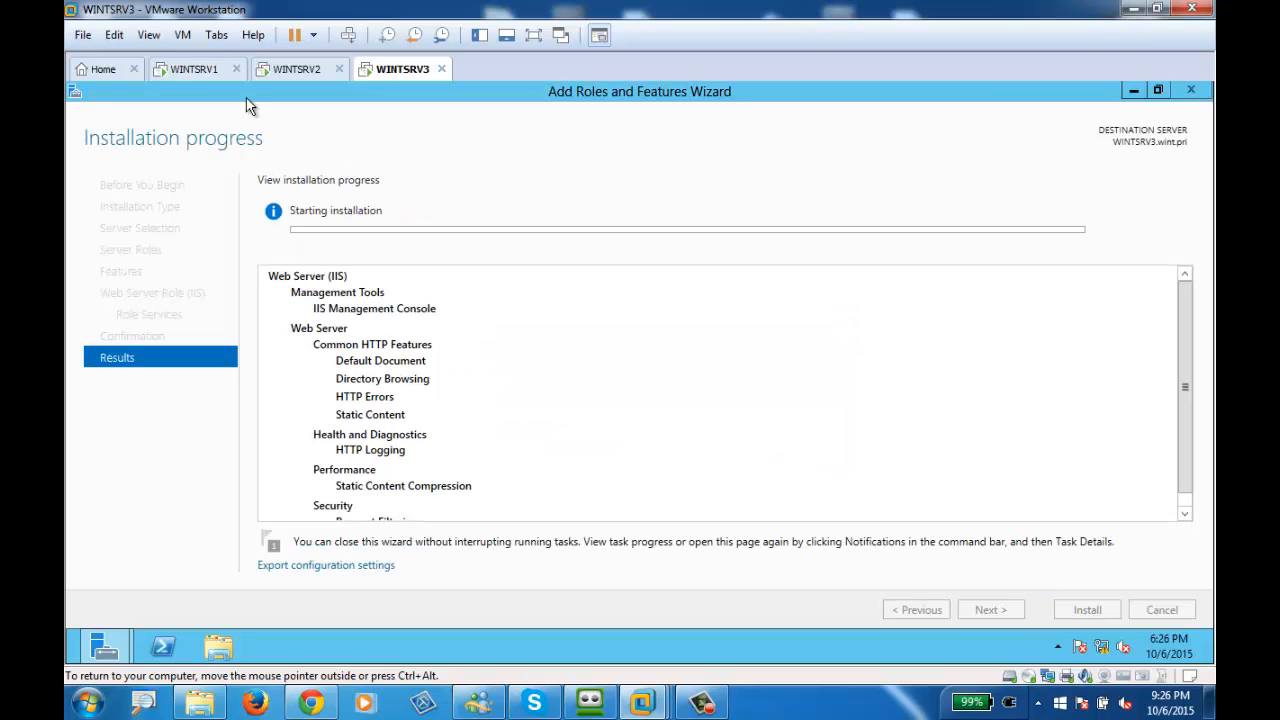
# Step: Close the installation wizards on WINTSRV1 and WINTSRV2, cancelling the Shutdown Event Tracker on WINTSRV2
pyautogui.click(185, 69)
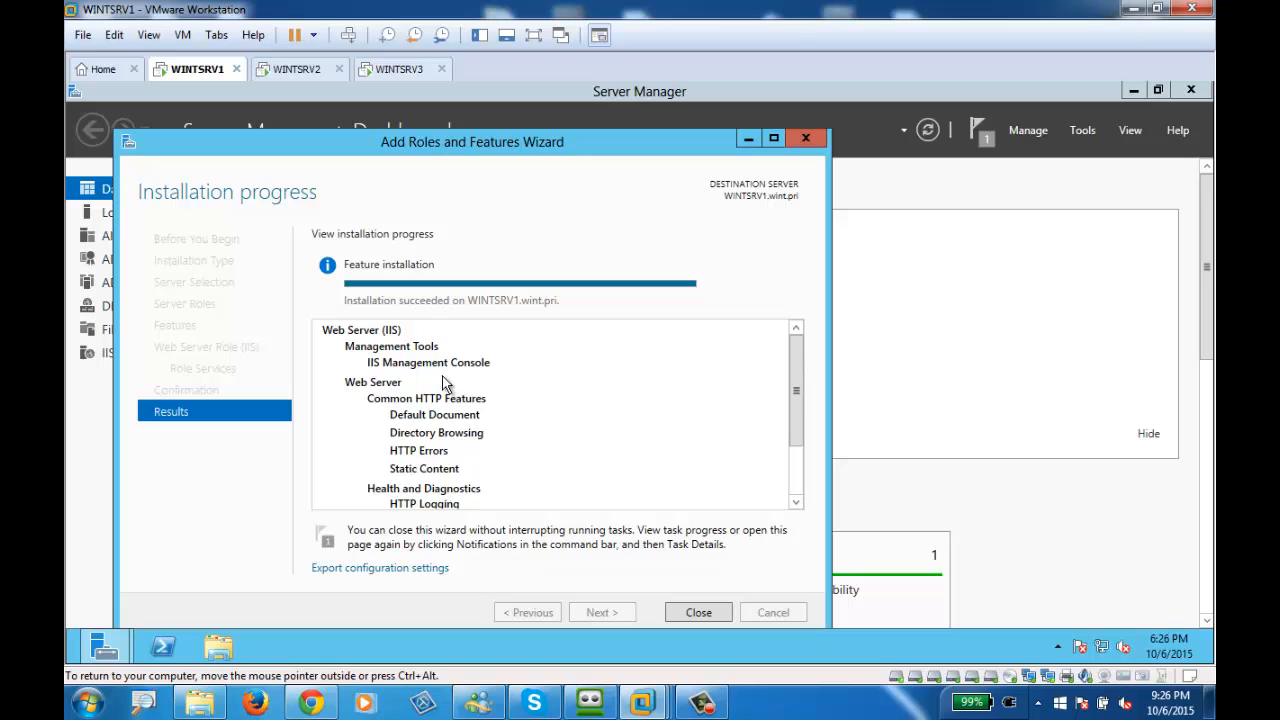
pyautogui.click(704, 618)
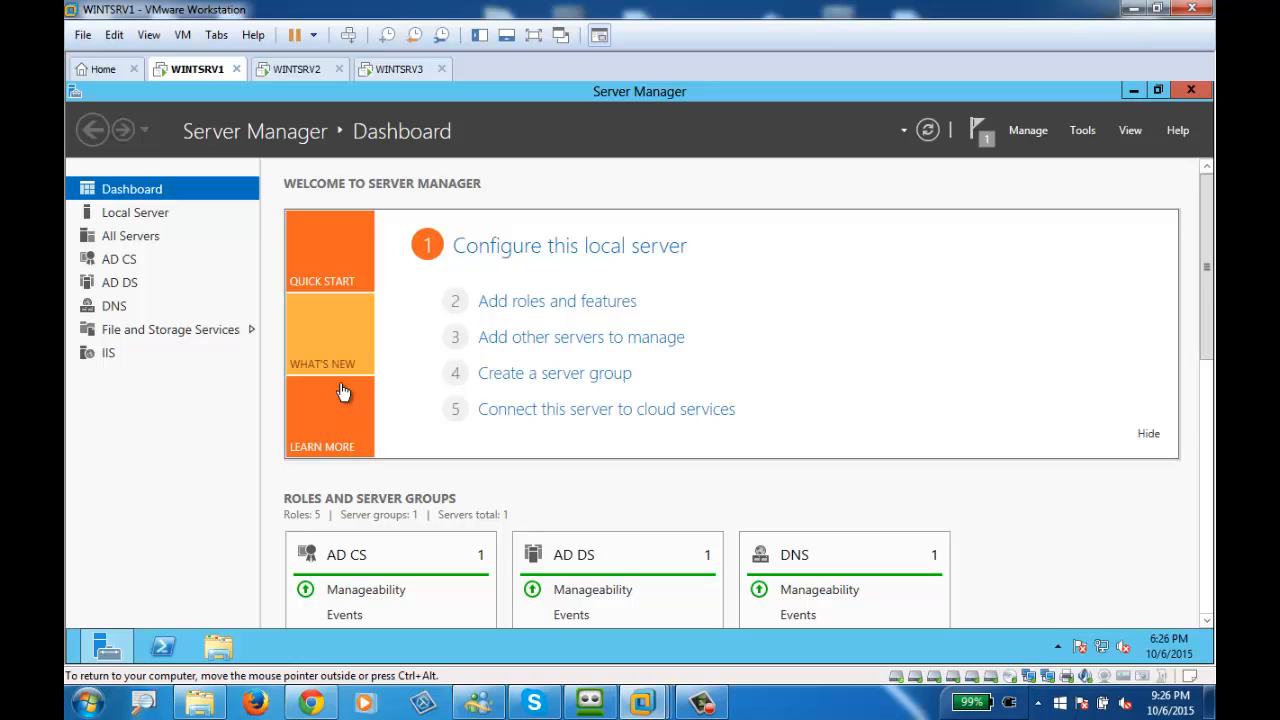
pyautogui.click(300, 69)
pyautogui.click(1101, 609)
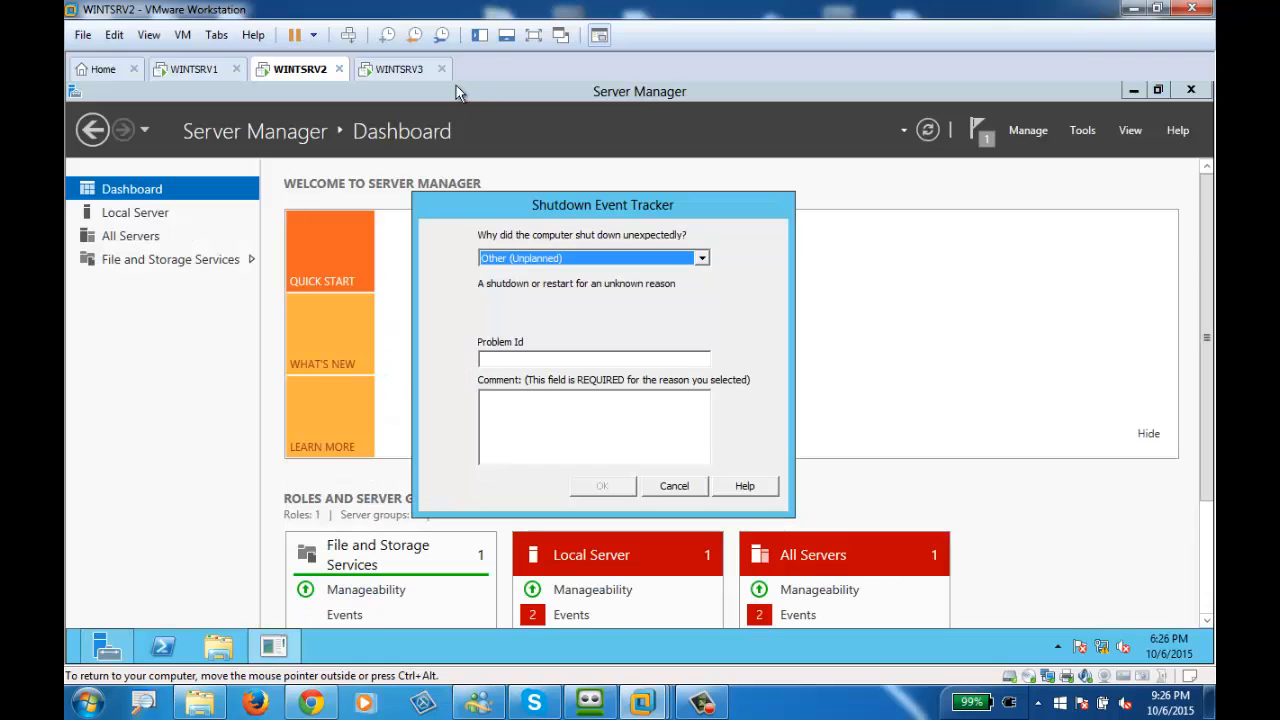
pyautogui.click(674, 486)
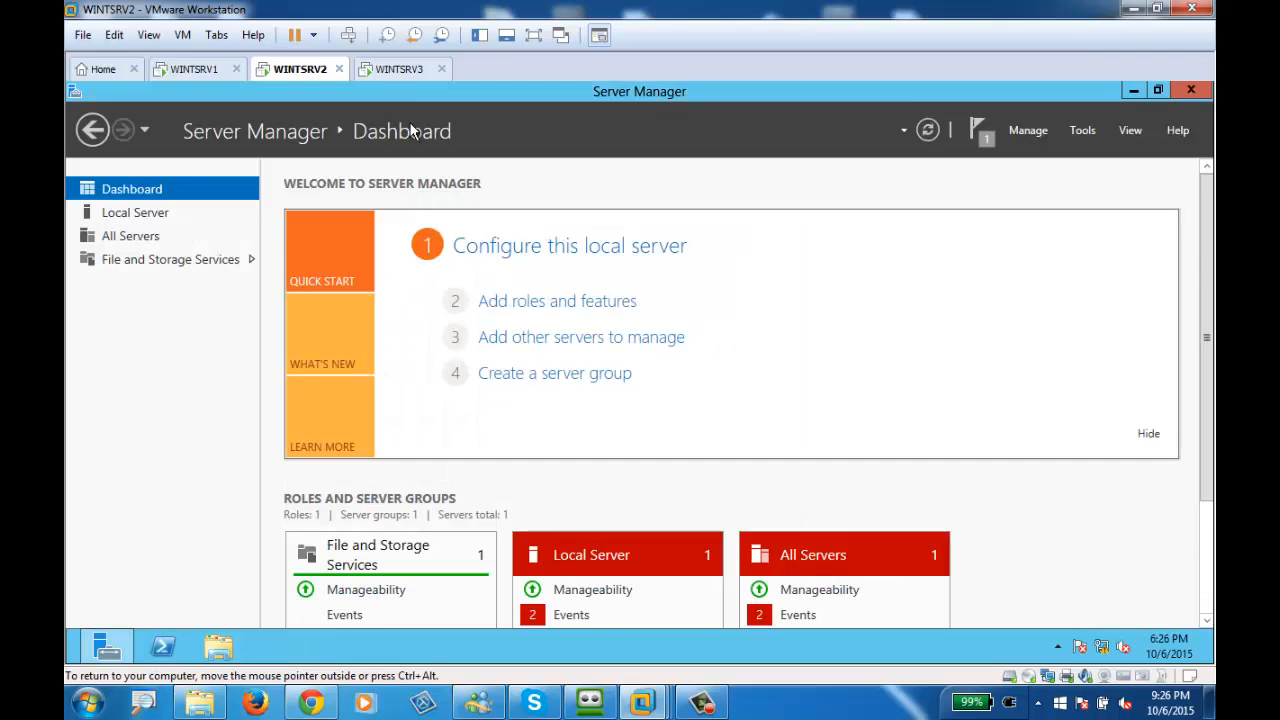
# Step: Check the installation progress on WINTSRV3 and open a maximized Add Roles and Features Wizard on WINTSRV1
pyautogui.click(401, 68)
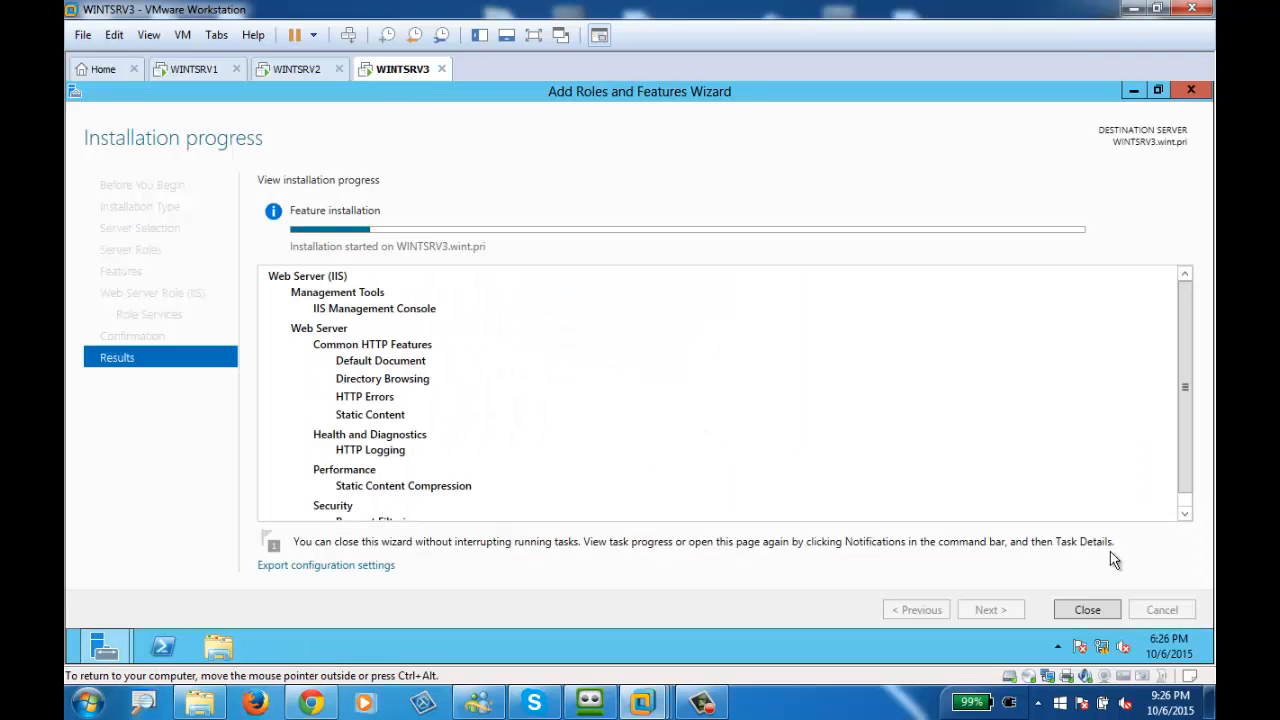
pyautogui.click(216, 34)
pyautogui.click(196, 77)
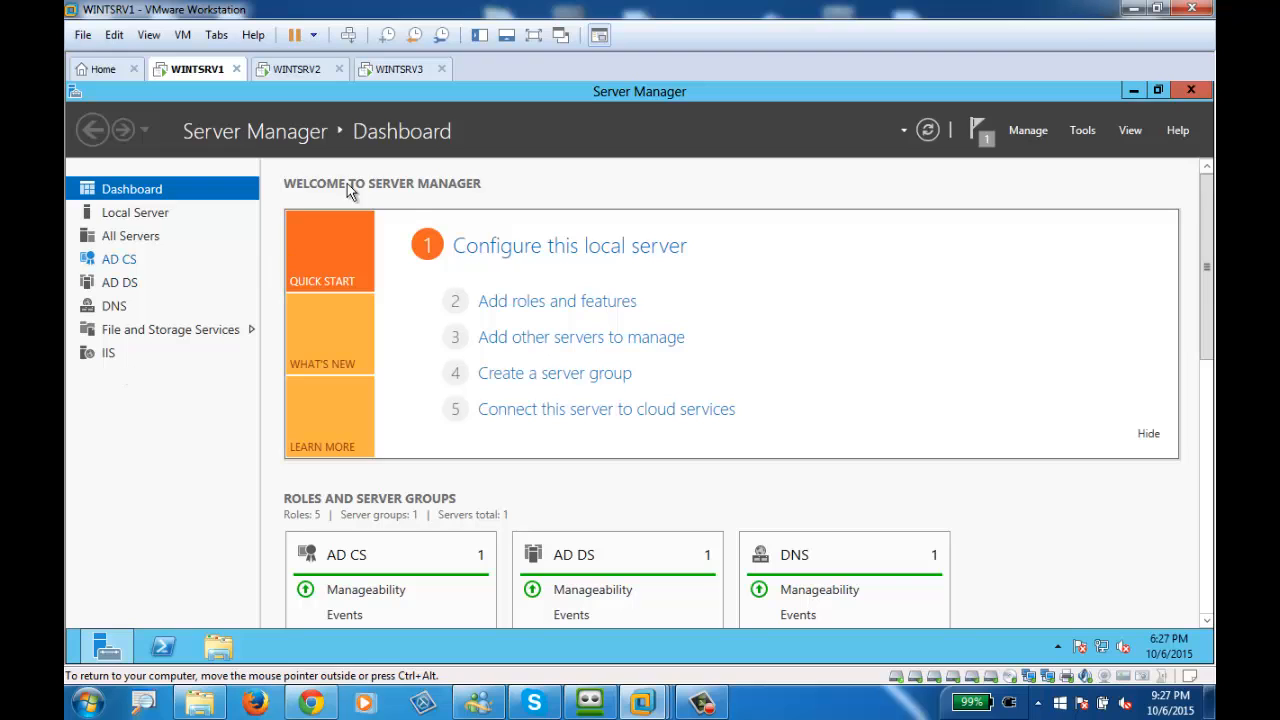
pyautogui.click(545, 302)
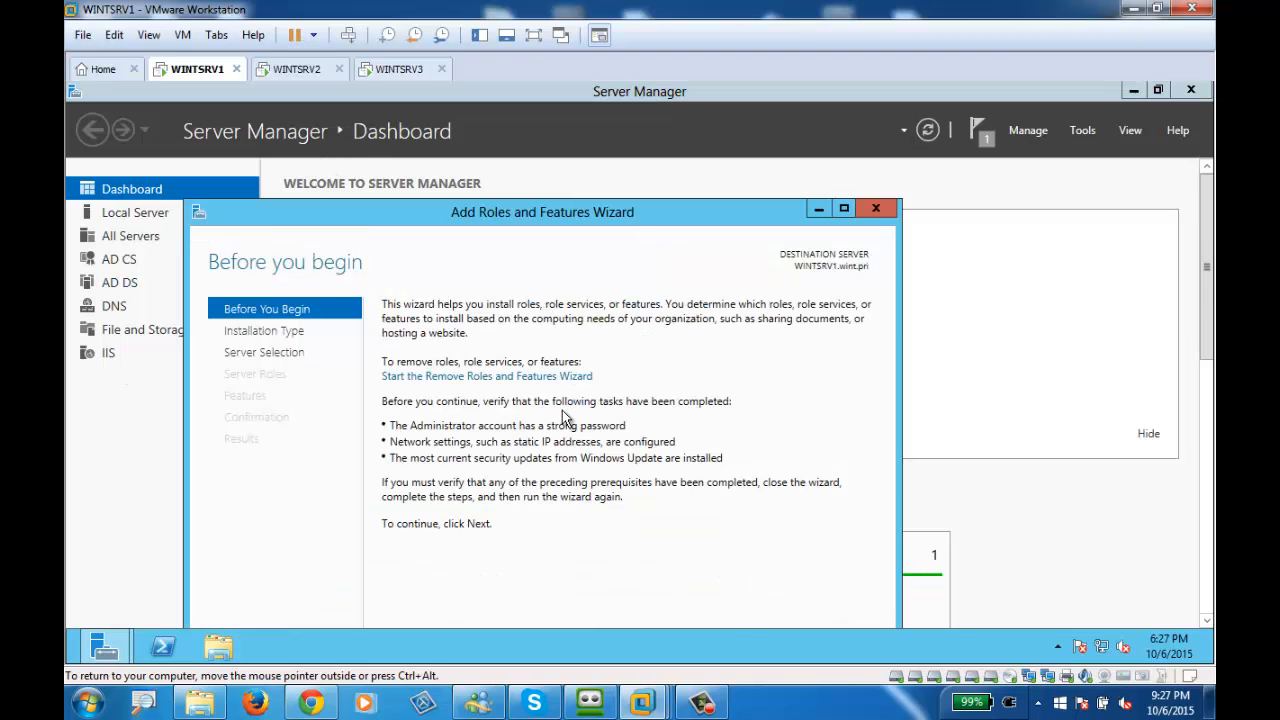
pyautogui.doubleClick(617, 218)
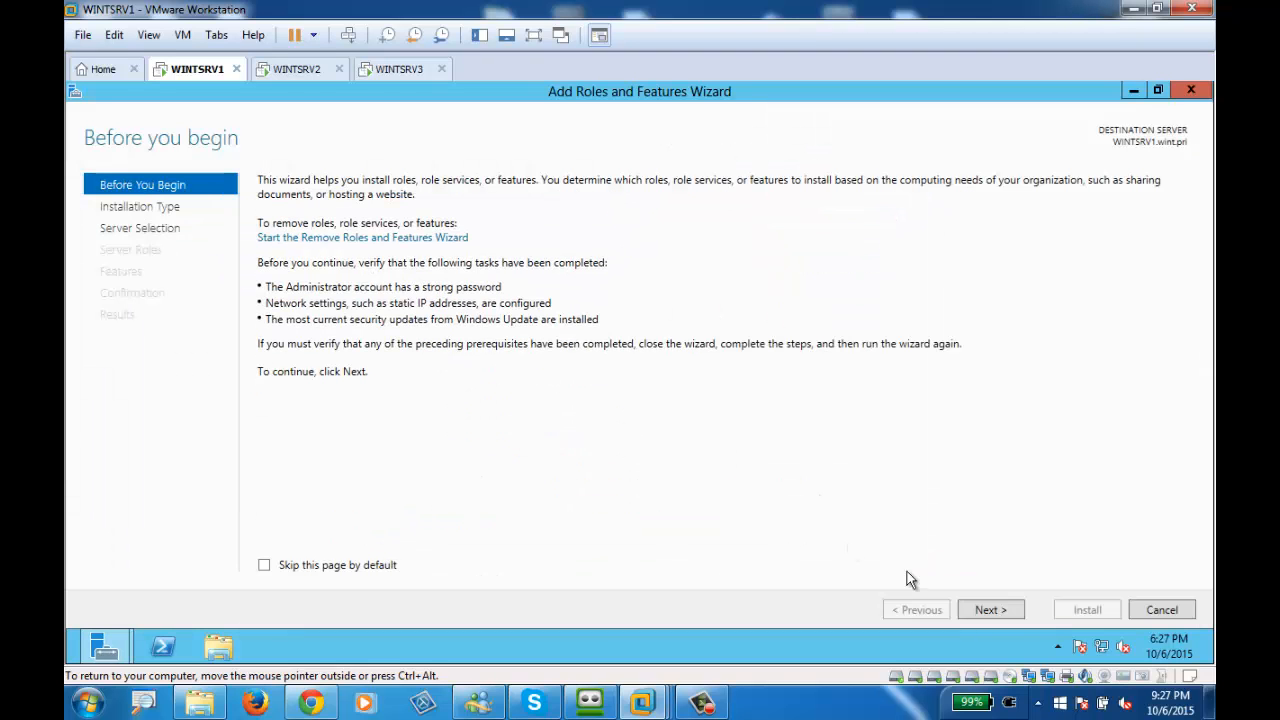
# Step: Add no further roles on WINTSRV1 and select the Network Load Balancing feature with its required management tools
pyautogui.click(993, 611)
pyautogui.click(990, 608)
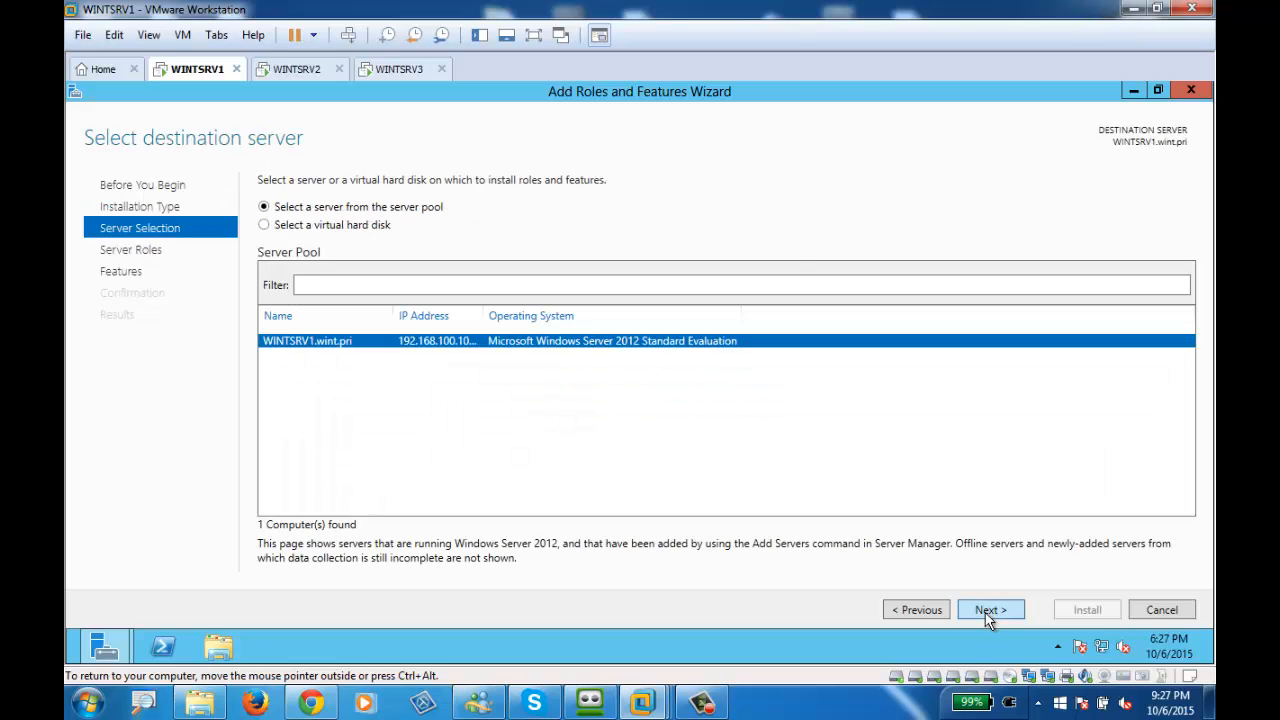
pyautogui.click(989, 612)
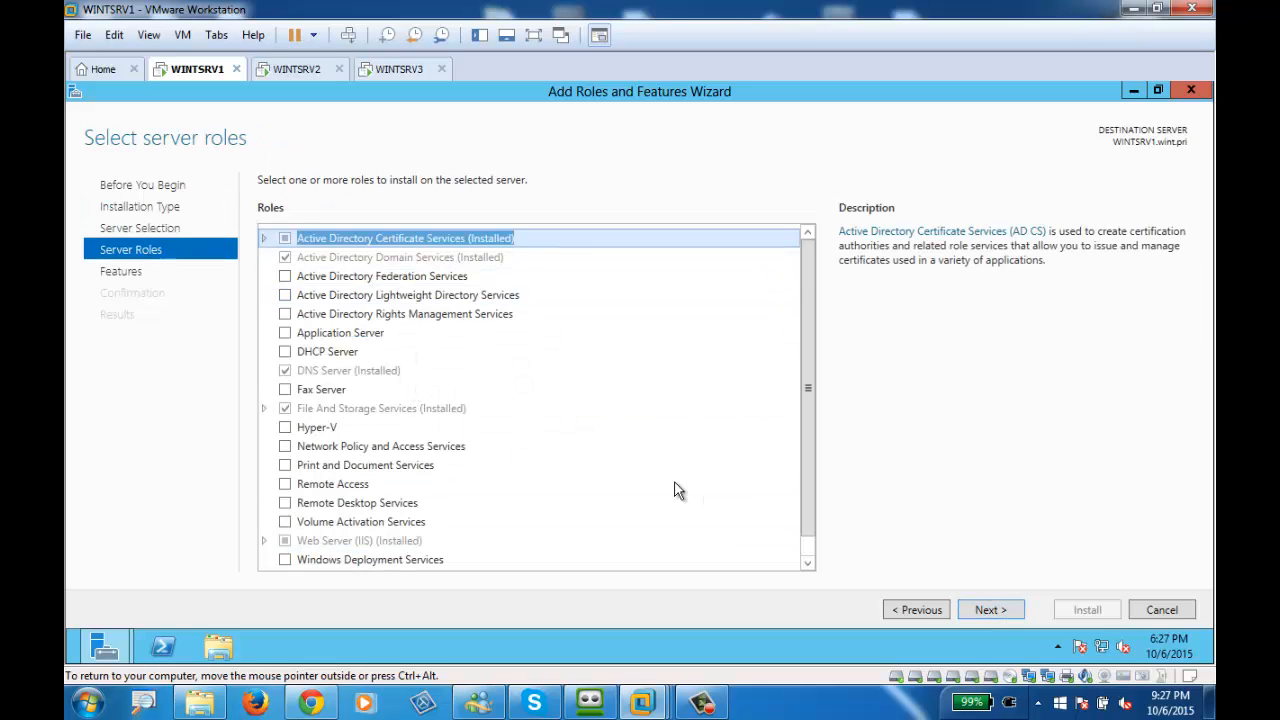
pyautogui.click(1003, 610)
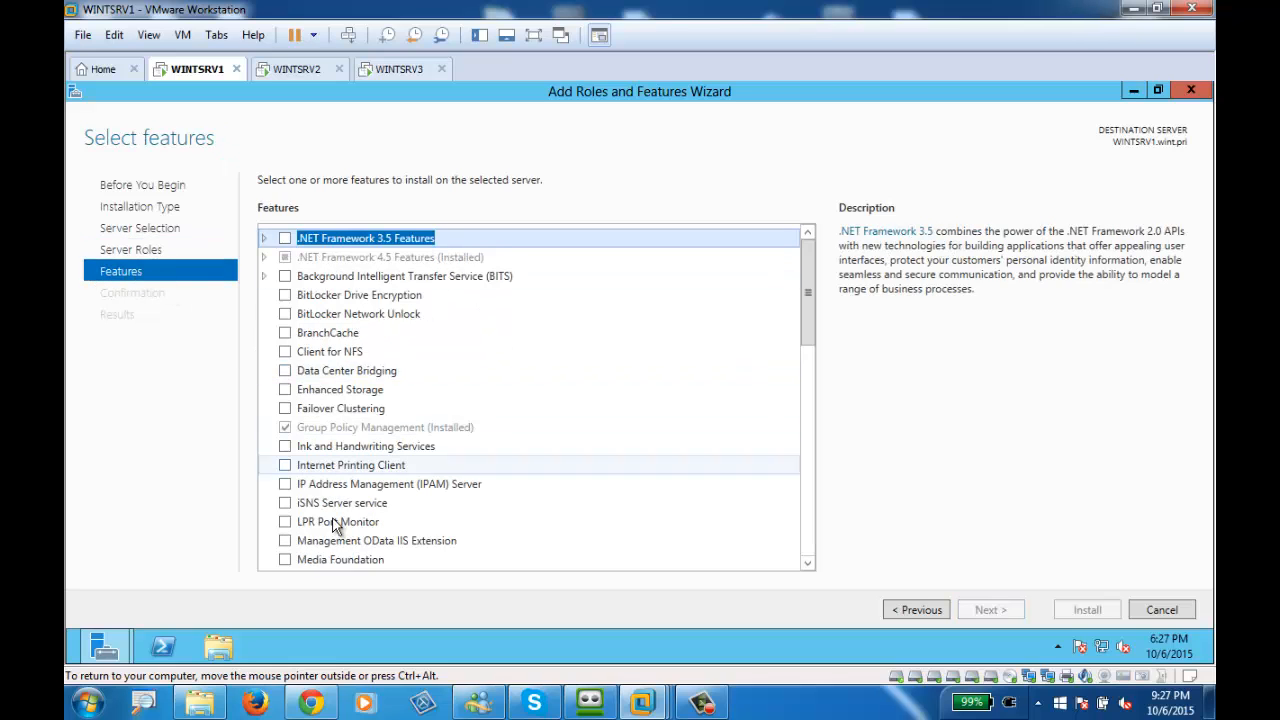
pyautogui.scroll(-2, 443, 395)
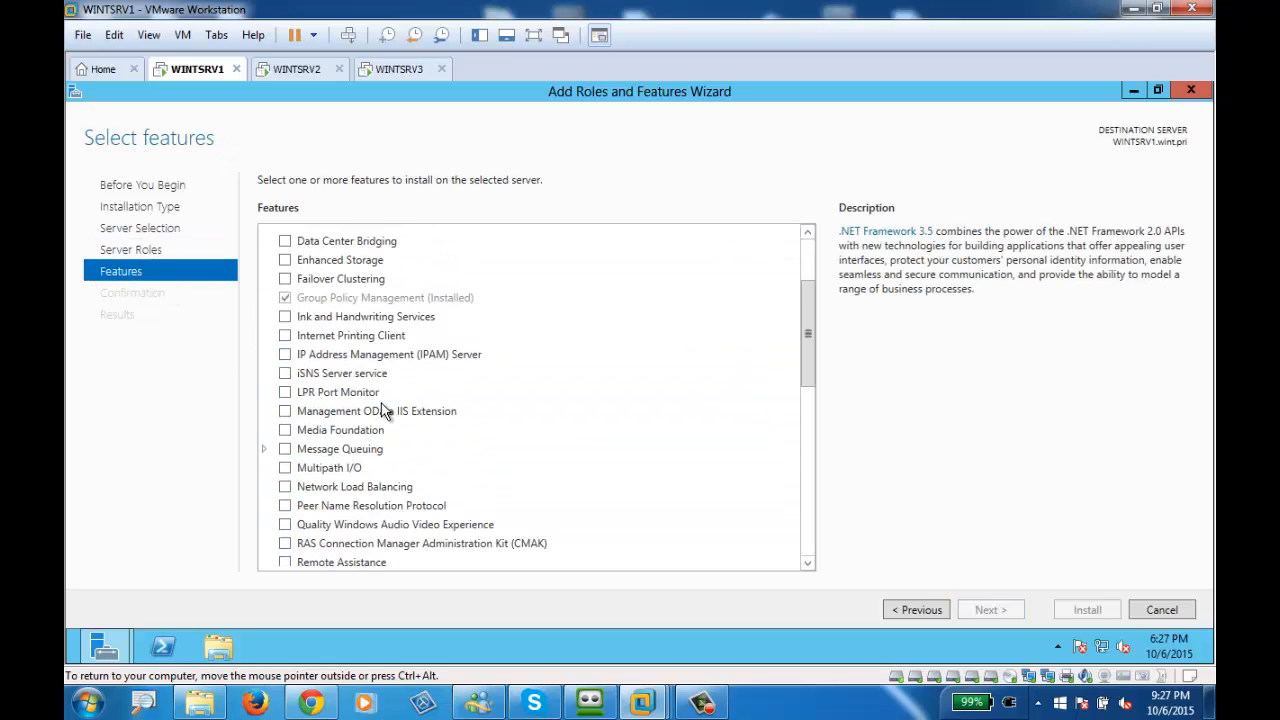
pyautogui.scroll(1, 418, 515)
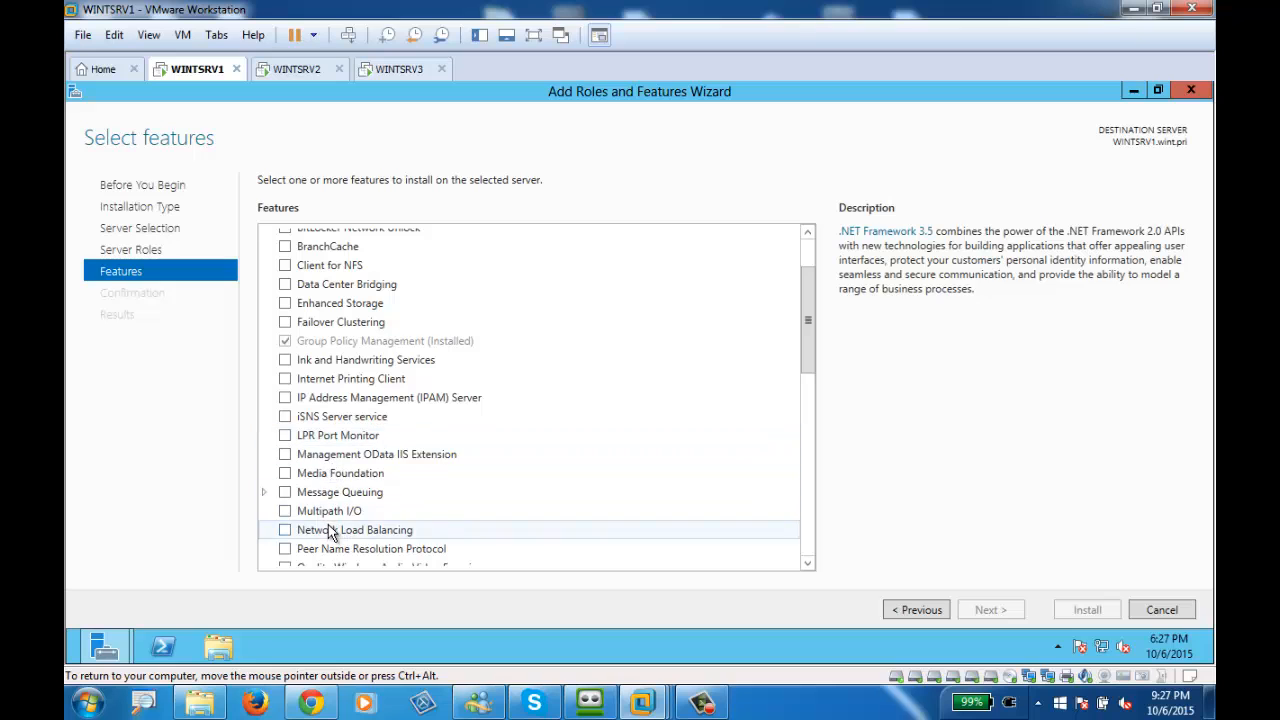
pyautogui.click(292, 533)
pyautogui.click(286, 531)
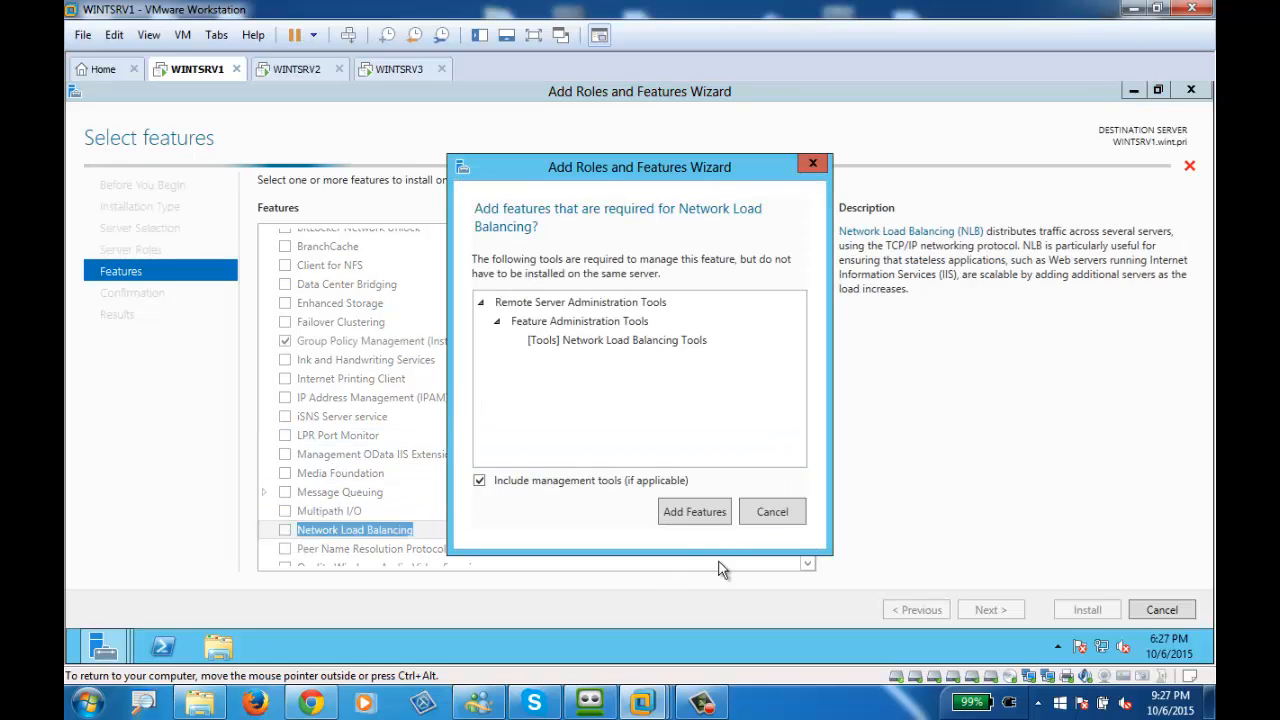
pyautogui.click(694, 512)
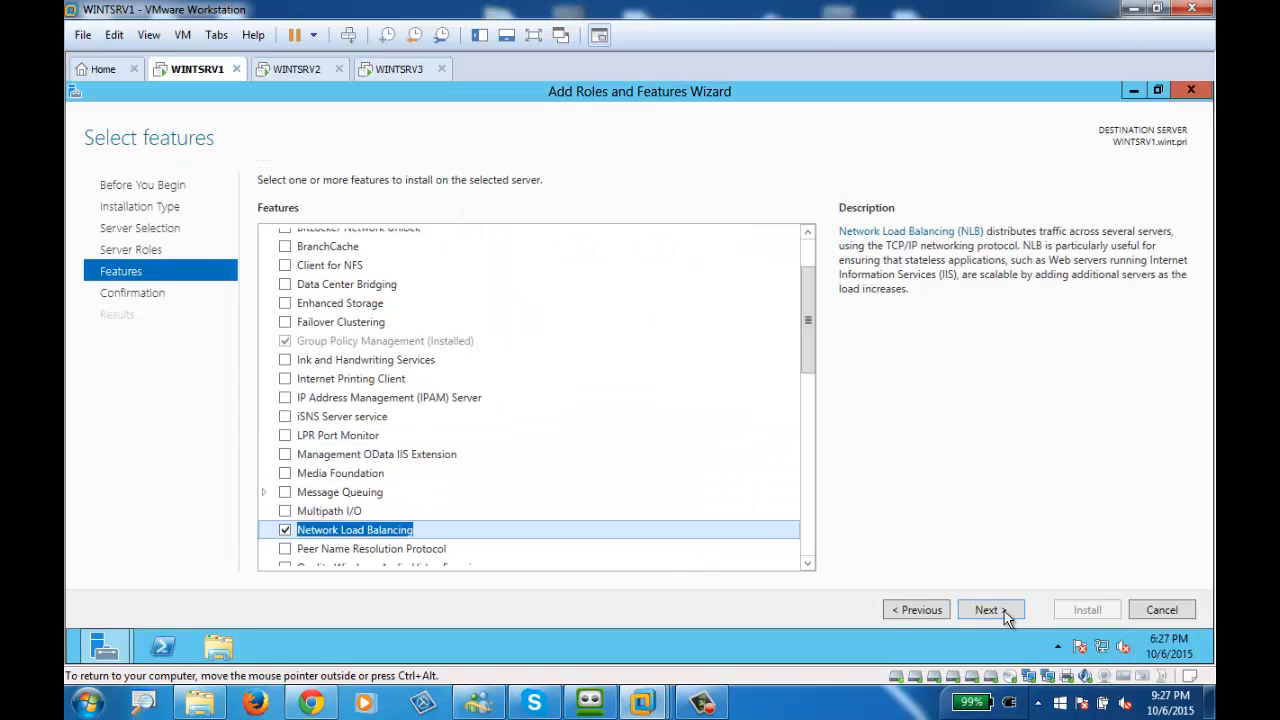
# Step: Install Network Load Balancing on WINTSRV1, allowing the server to restart automatically if required
pyautogui.click(1004, 611)
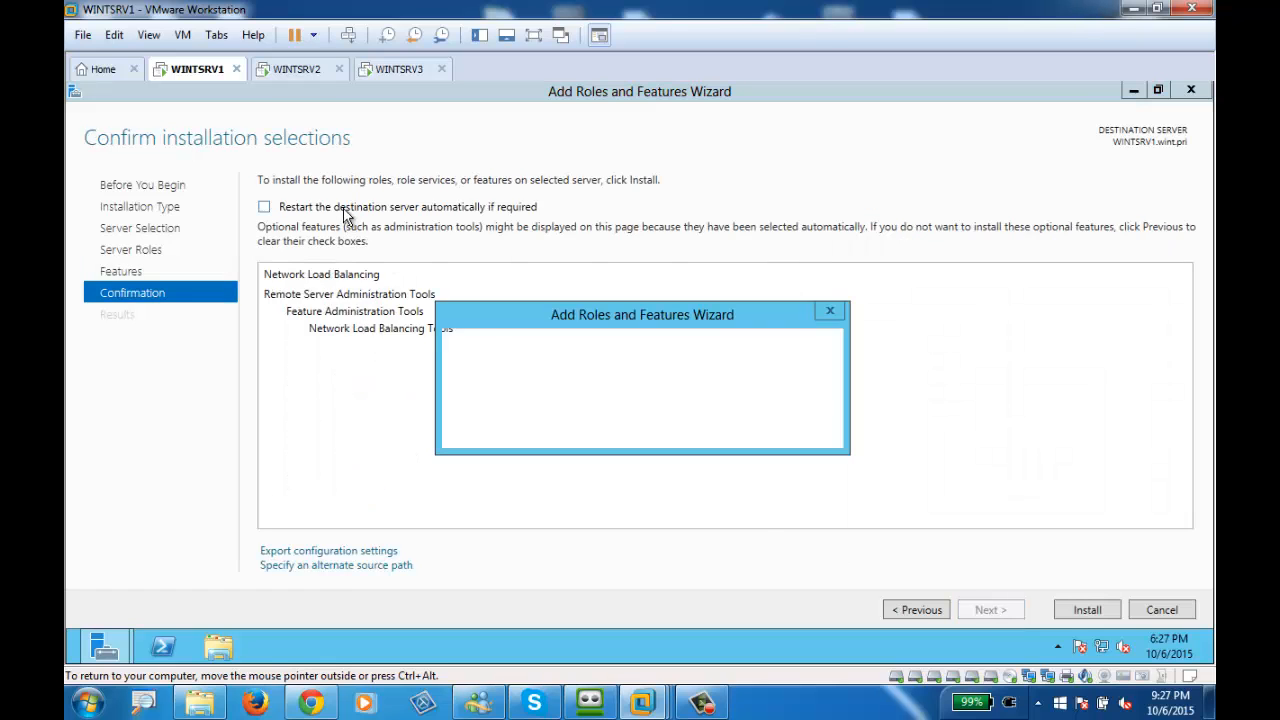
pyautogui.click(717, 432)
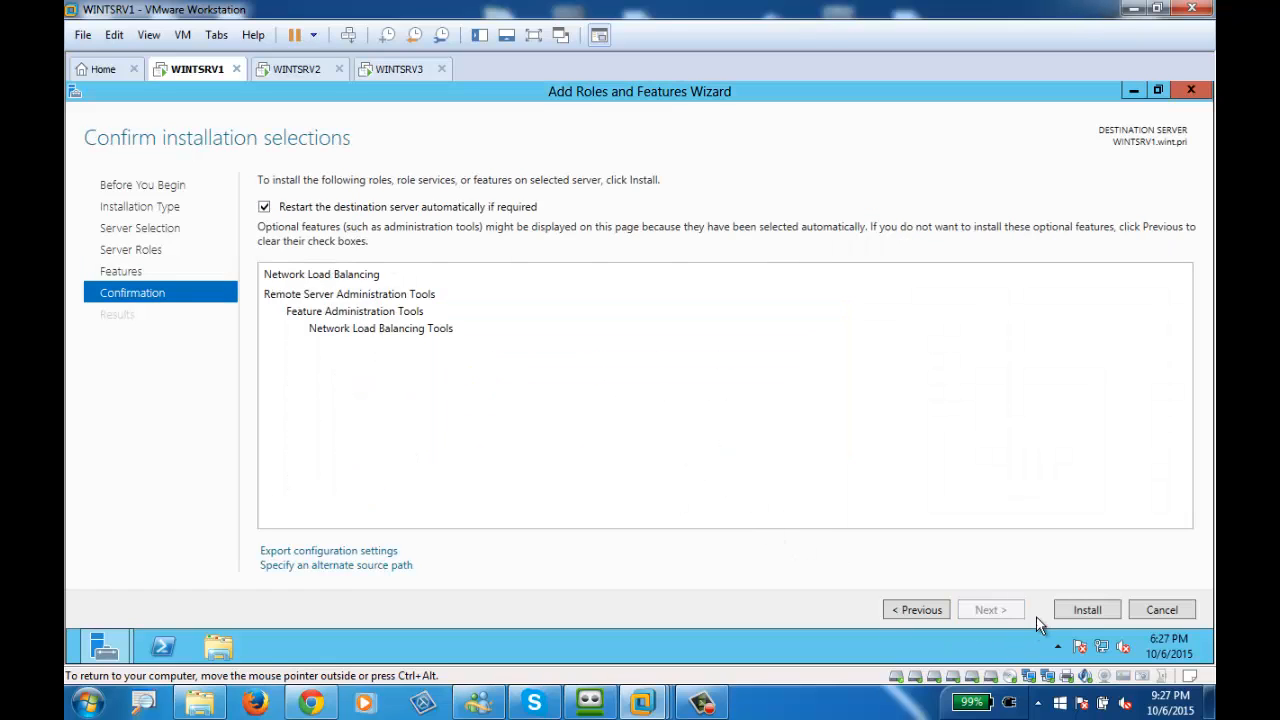
pyautogui.click(1098, 619)
pyautogui.click(702, 703)
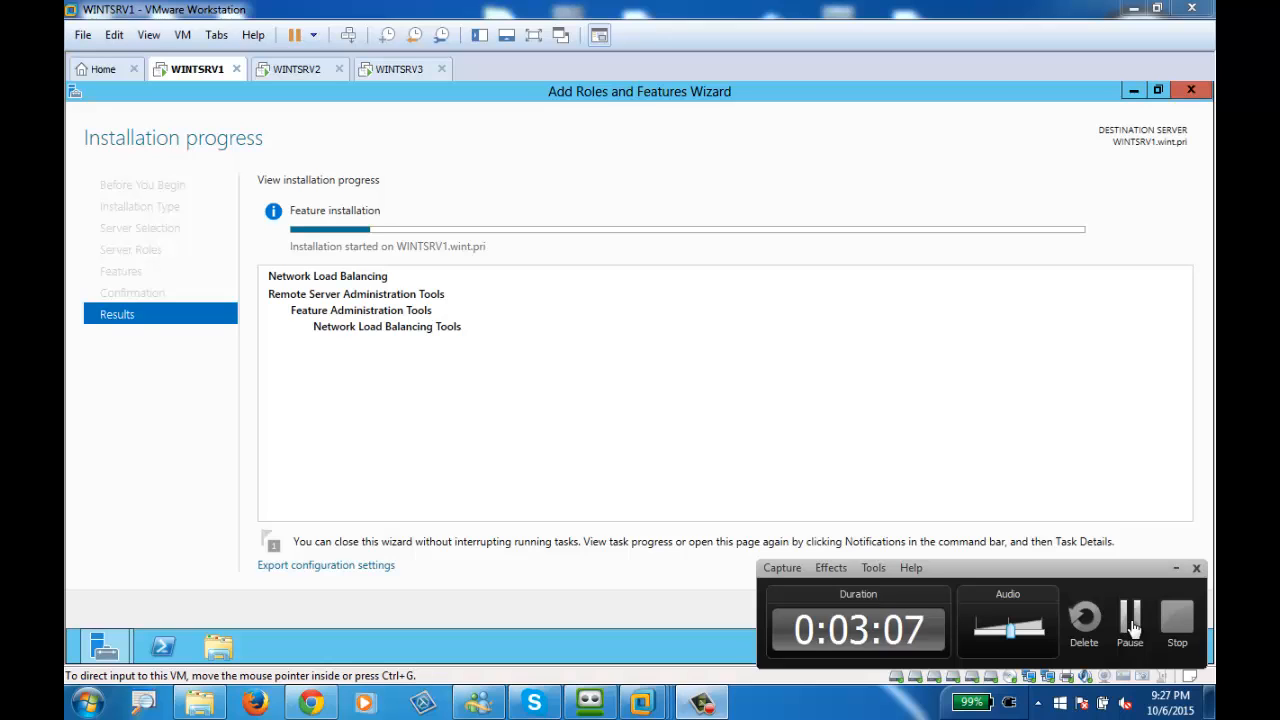
# Step: Start the Add Roles and Features Wizard on WINTSRV2 and advance to feature selection with the default settings and no additional roles
pyautogui.click(296, 69)
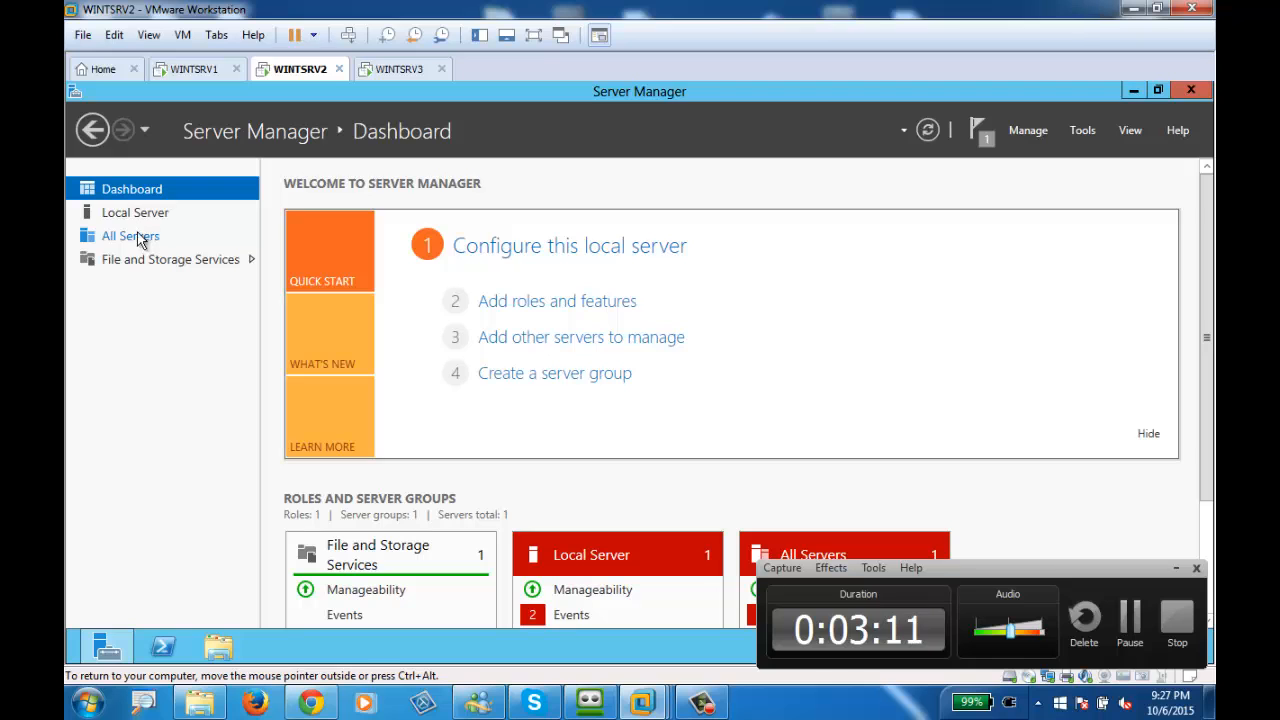
pyautogui.click(527, 304)
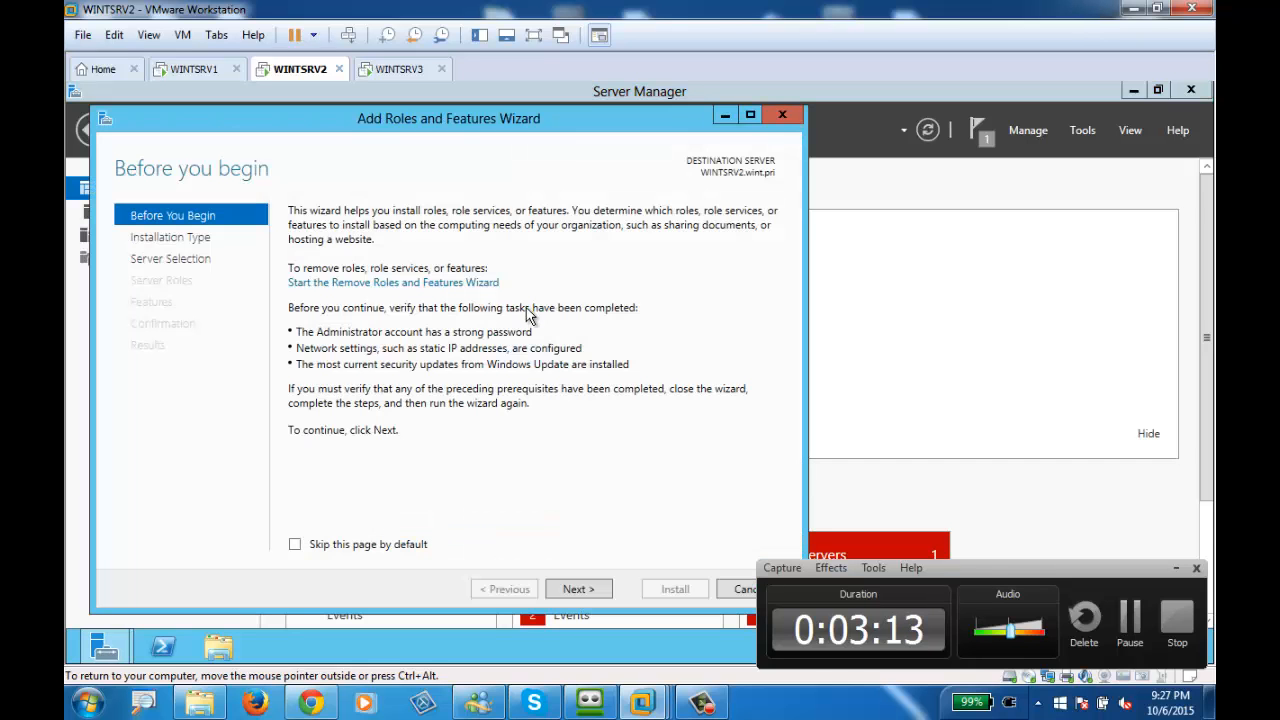
pyautogui.click(580, 589)
pyautogui.click(589, 588)
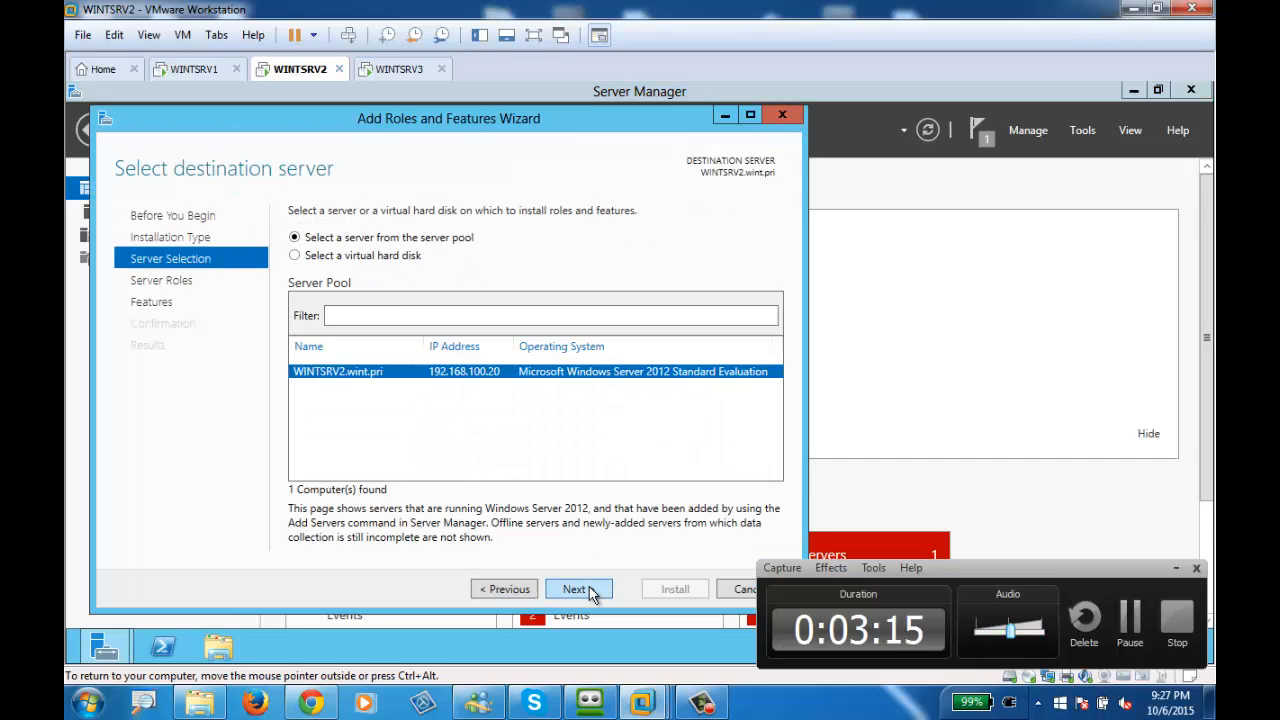
pyautogui.click(589, 588)
pyautogui.click(585, 588)
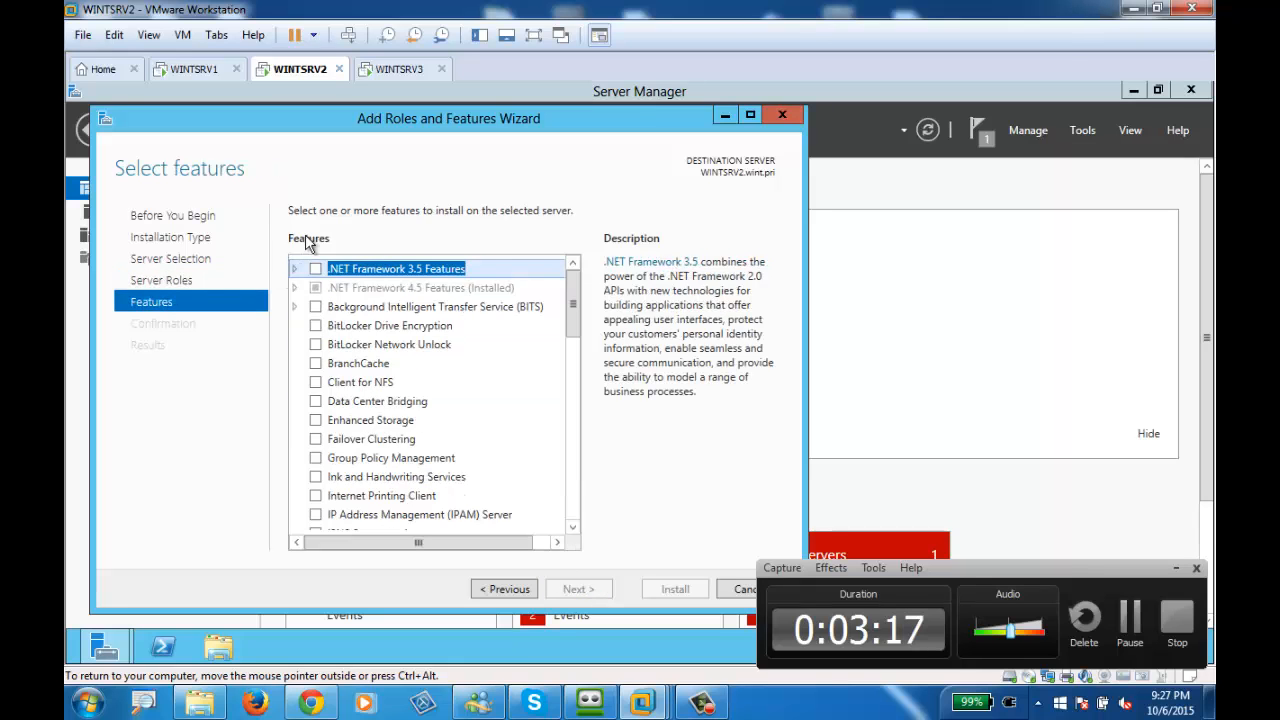
# Step: Select the Network Load Balancing feature with its required management tools on WINTSRV2 and proceed to the installation confirmation
pyautogui.moveTo(566, 308); pyautogui.dragTo(558, 373)
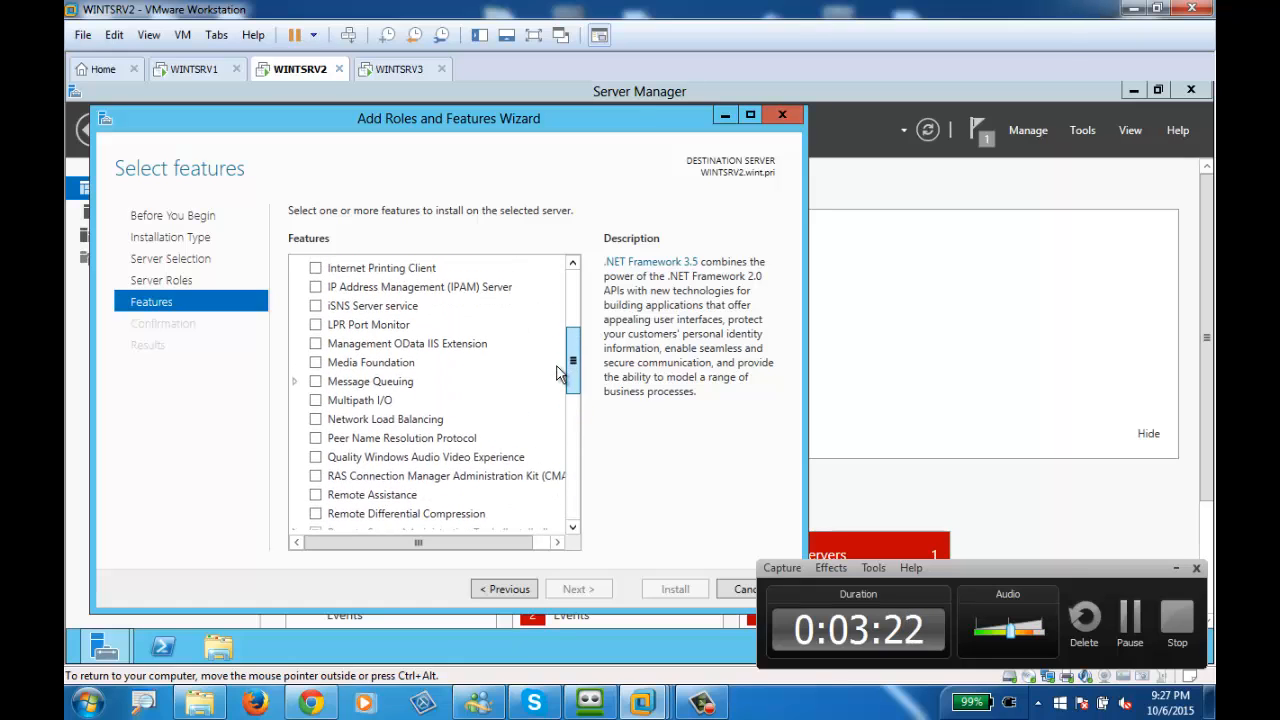
pyautogui.click(316, 420)
pyautogui.click(492, 518)
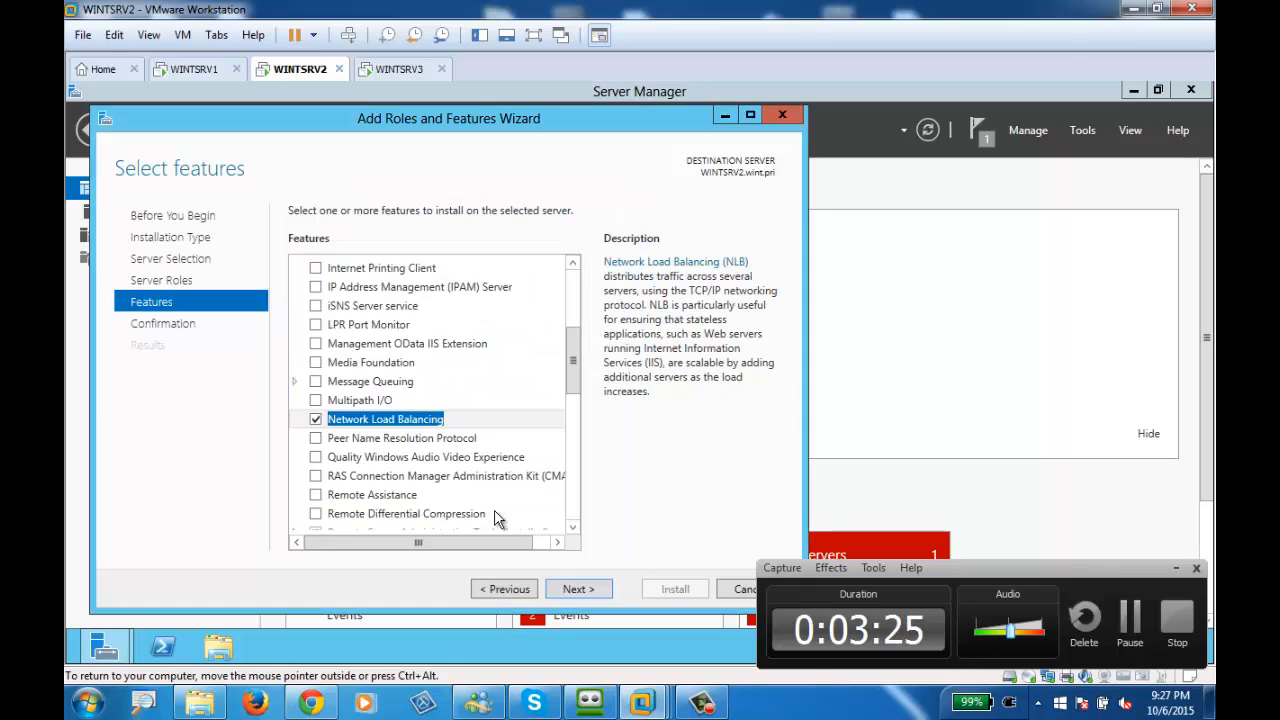
pyautogui.click(580, 590)
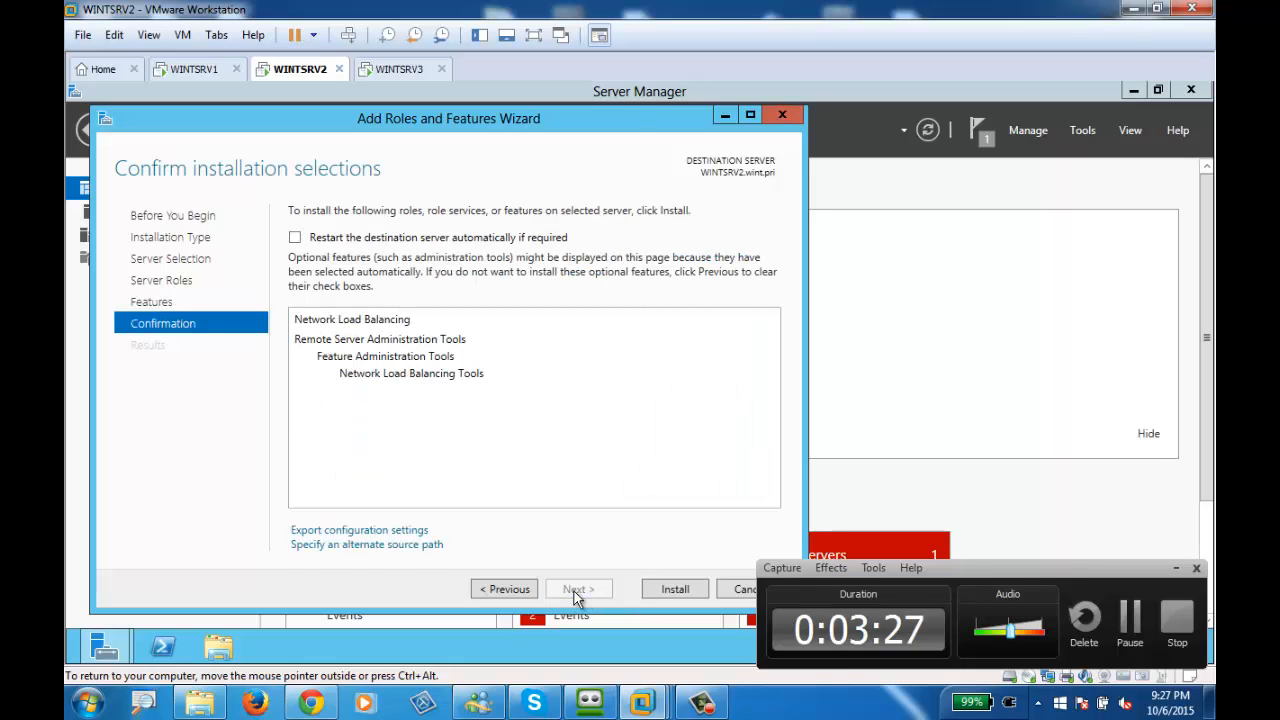
# Step: Install Network Load Balancing on WINTSRV2, allowing the server to restart automatically if required
pyautogui.click(295, 237)
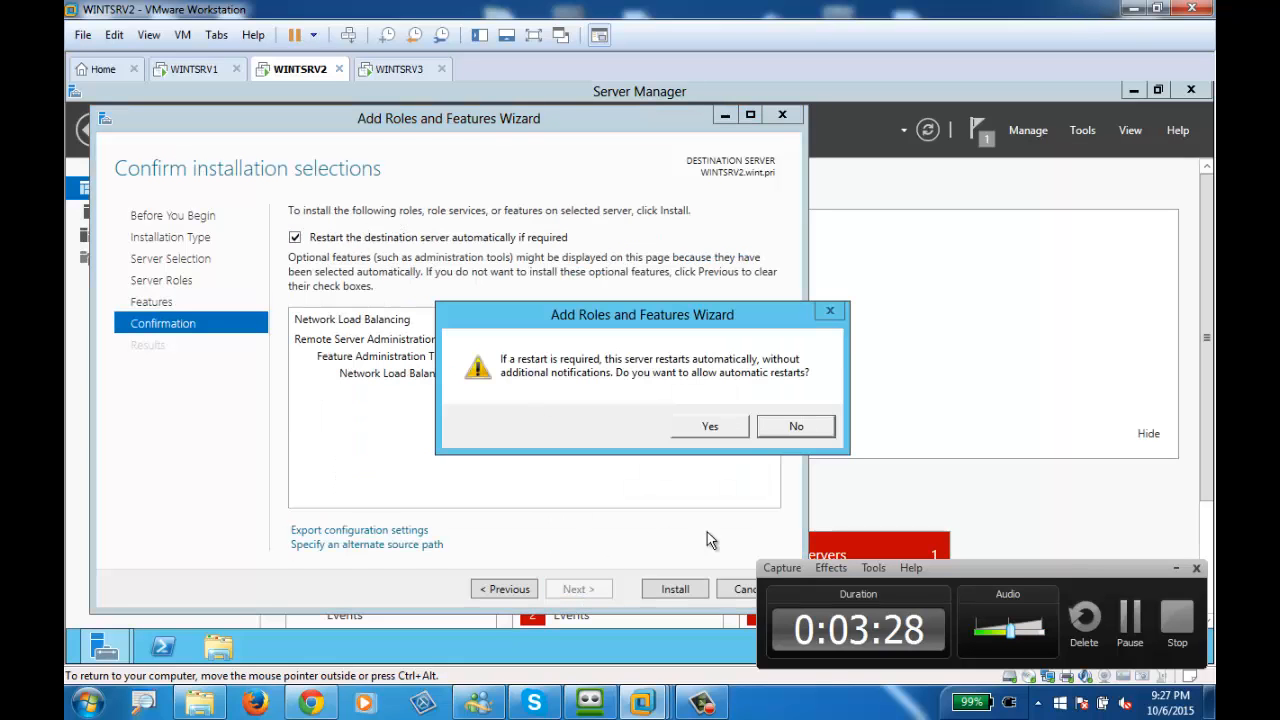
pyautogui.click(708, 425)
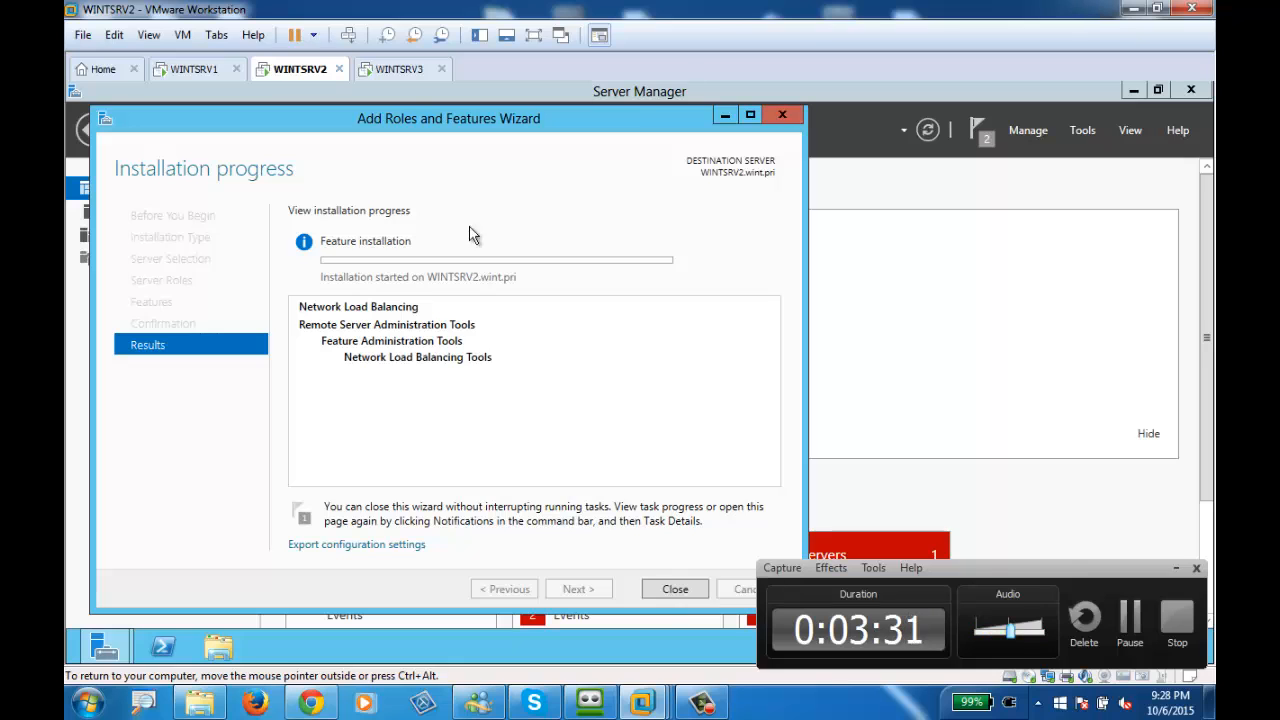
# Step: Switch to WINTSRV3 and close its completed Web Server (IIS) installation wizard
pyautogui.click(400, 70)
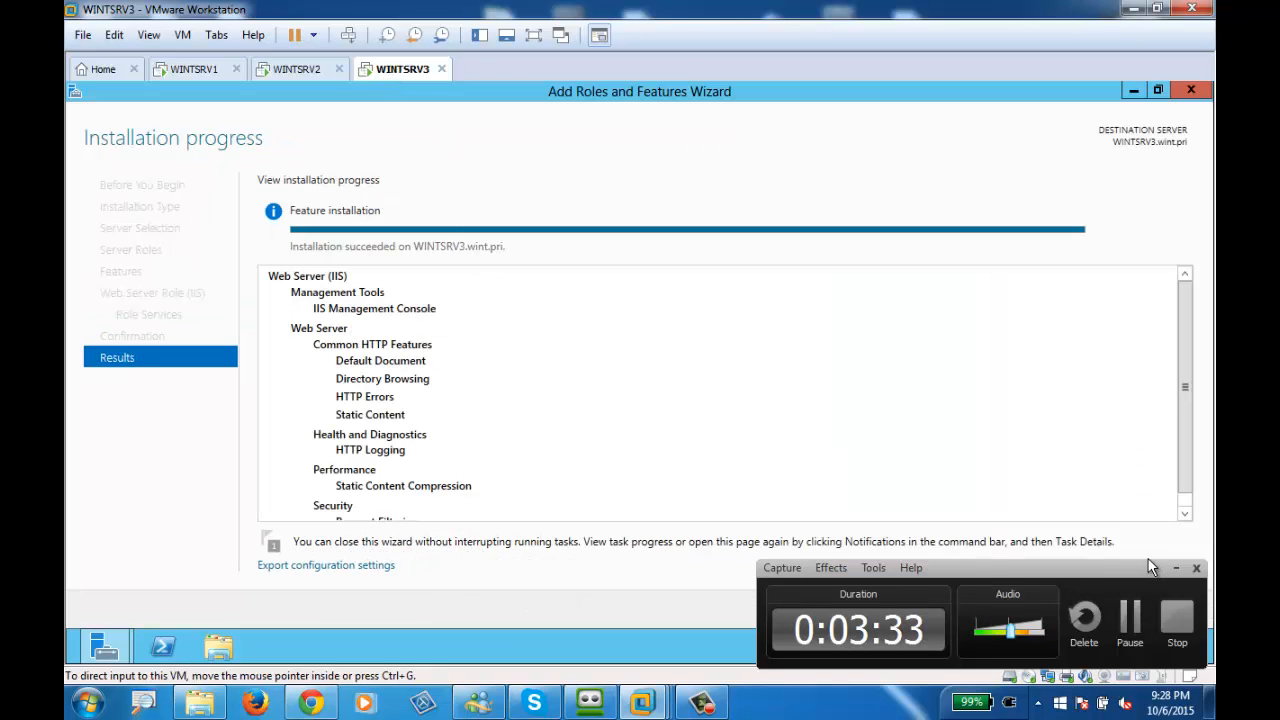
pyautogui.click(1176, 567)
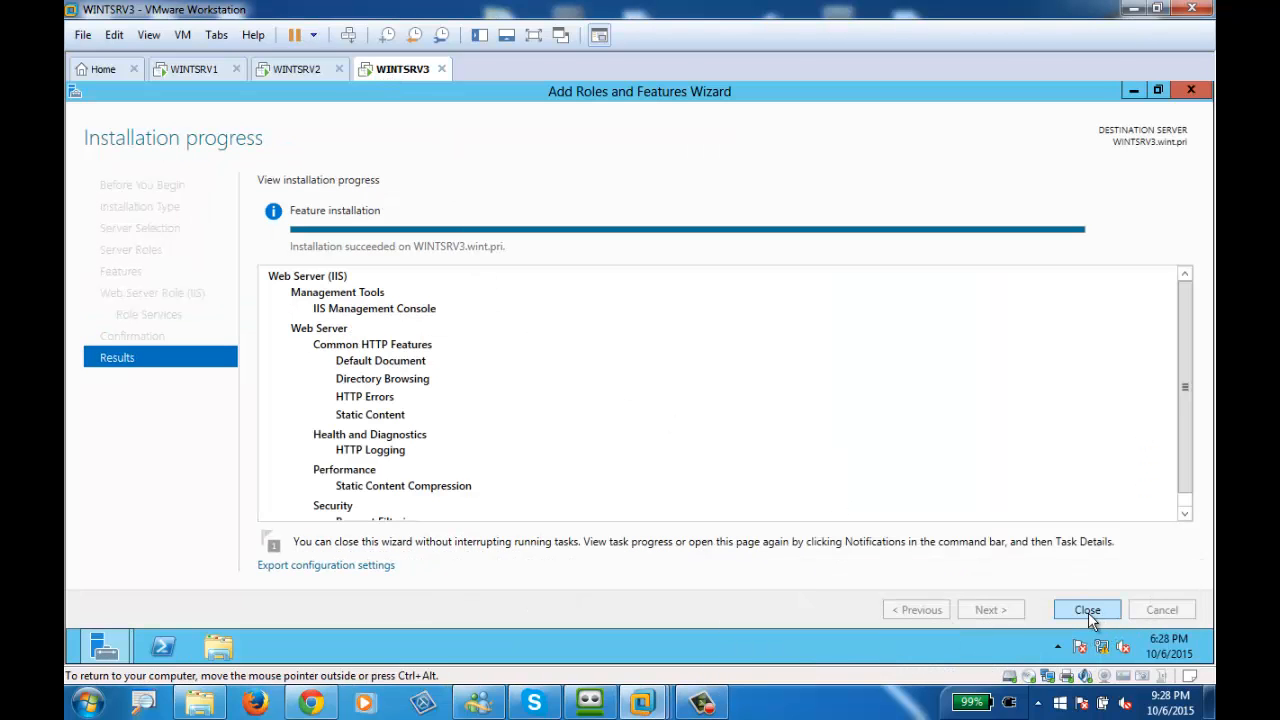
pyautogui.click(1088, 612)
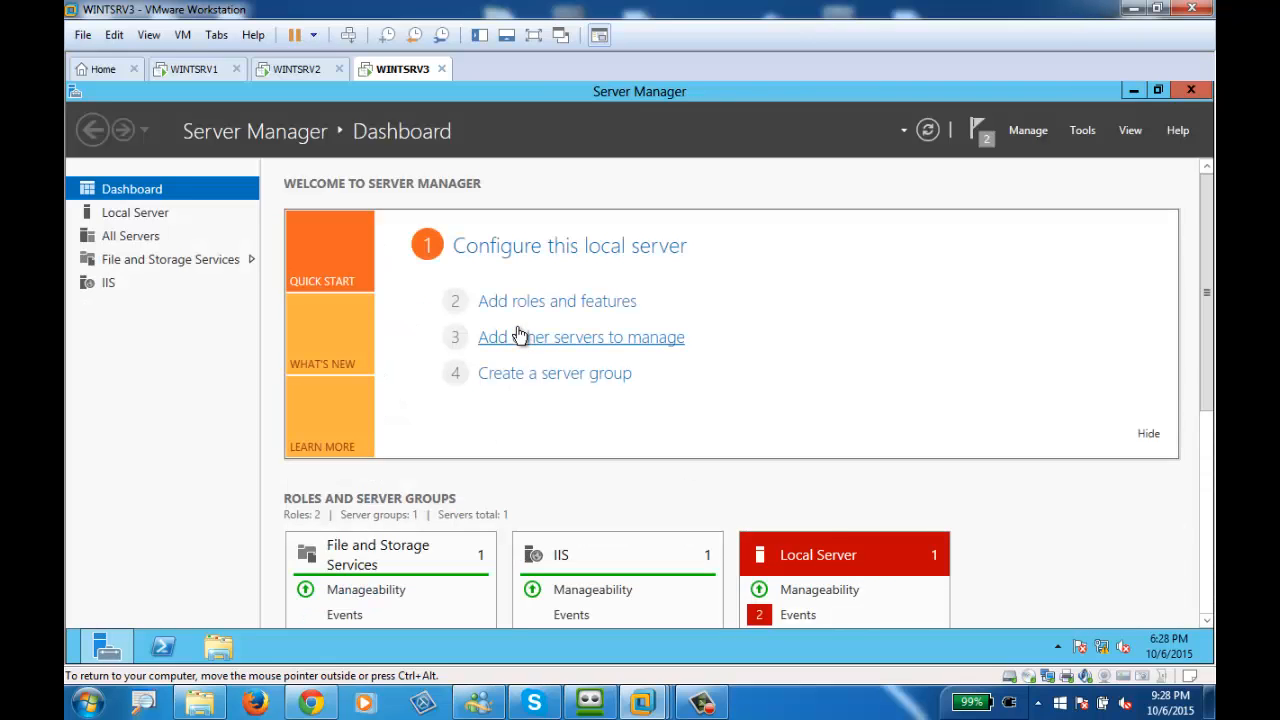
# Step: Start the Add Roles and Features Wizard on WINTSRV3 and advance to feature selection with the default settings and no additional roles
pyautogui.click(540, 303)
pyautogui.click(601, 613)
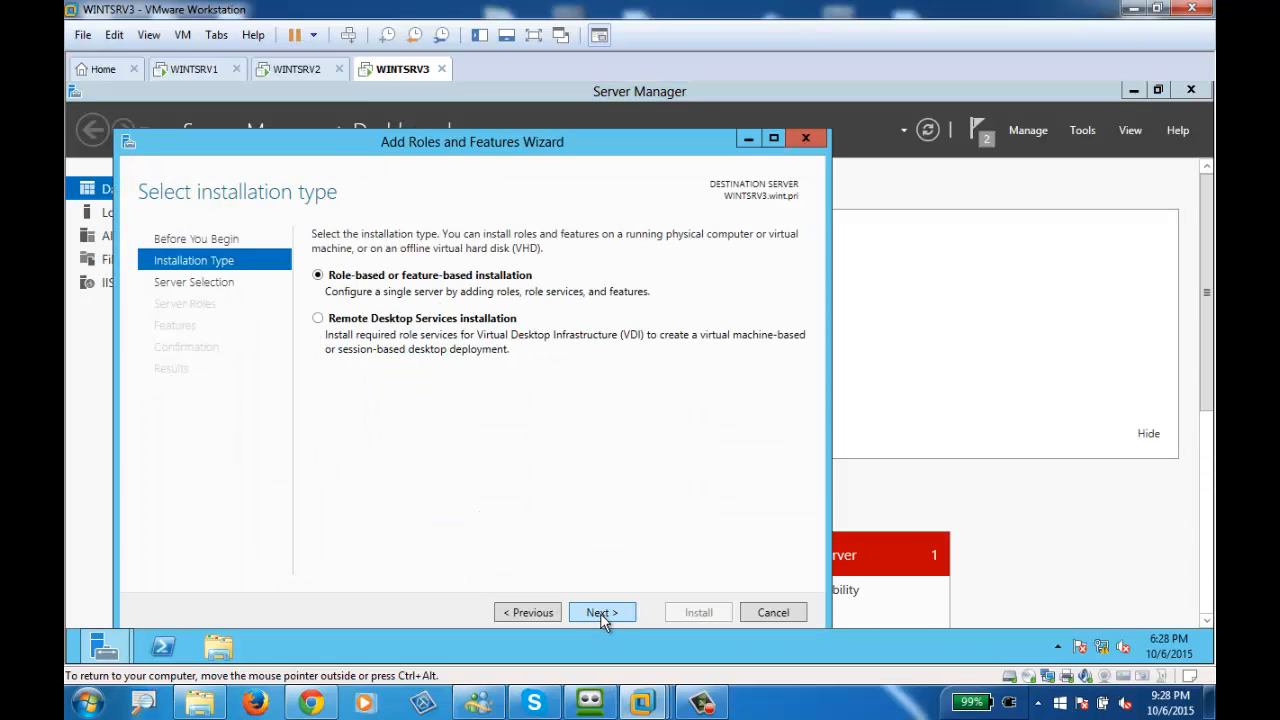
pyautogui.click(601, 613)
pyautogui.click(601, 613)
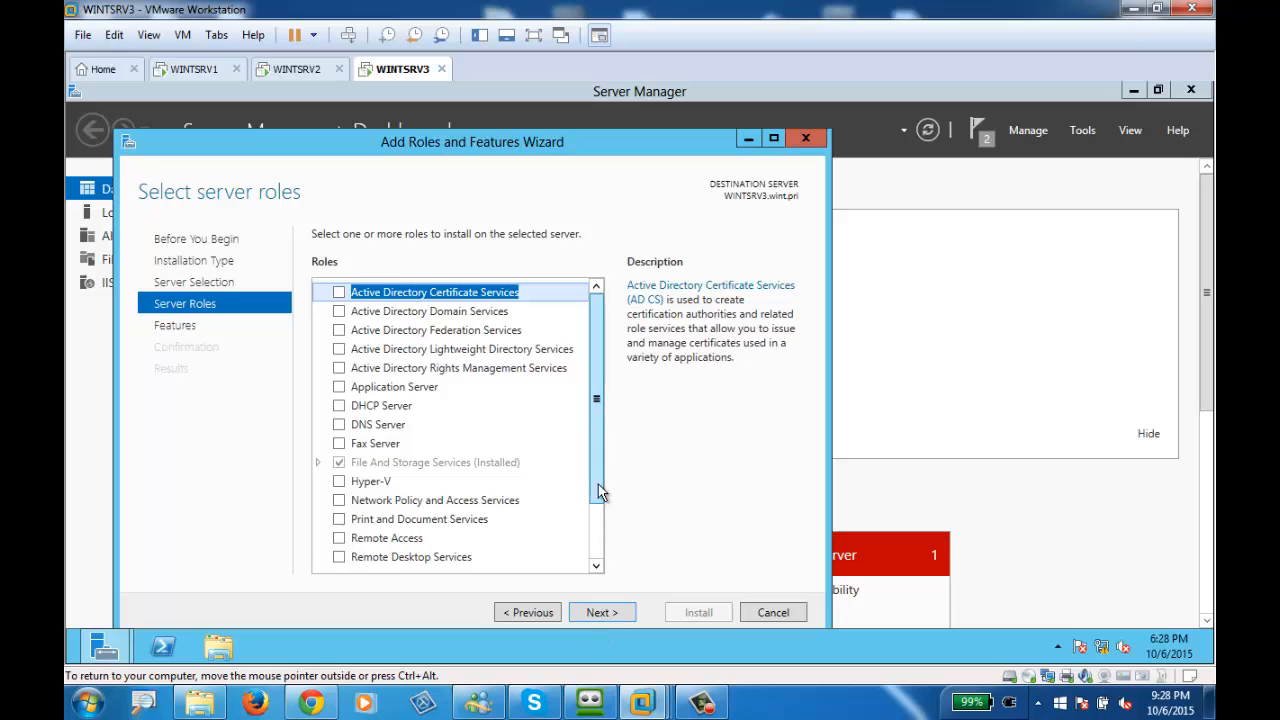
pyautogui.scroll(-2, 598, 484)
pyautogui.click(601, 613)
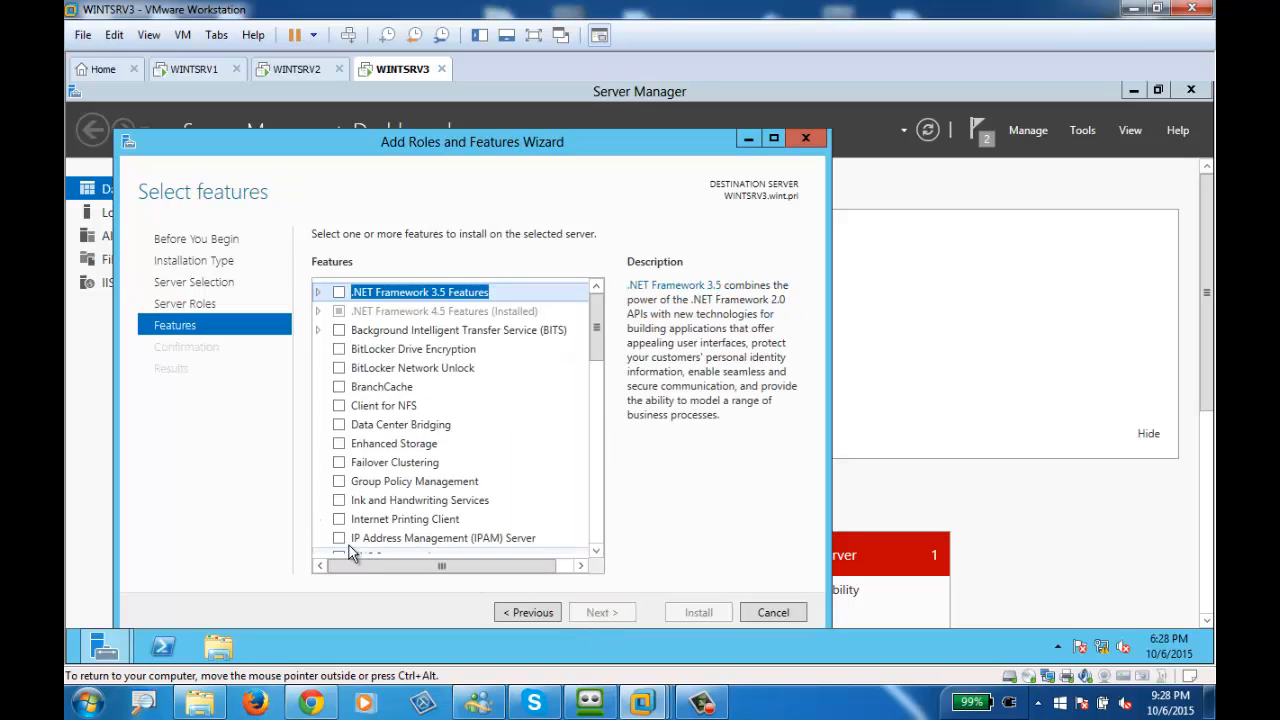
# Step: Check the installation state of Network Load Balancing and the server roles on WINTSRV3, and cancel the wizard
pyautogui.scroll(-8, 428, 491)
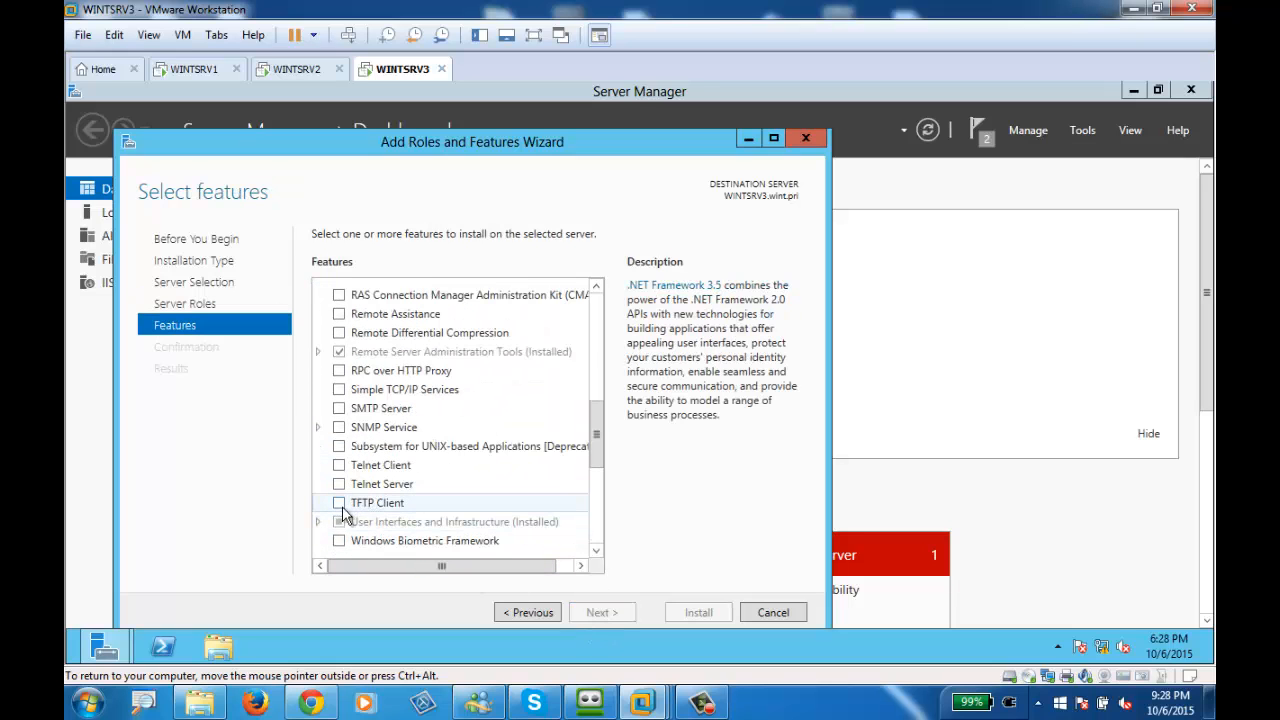
pyautogui.scroll(3, 390, 380)
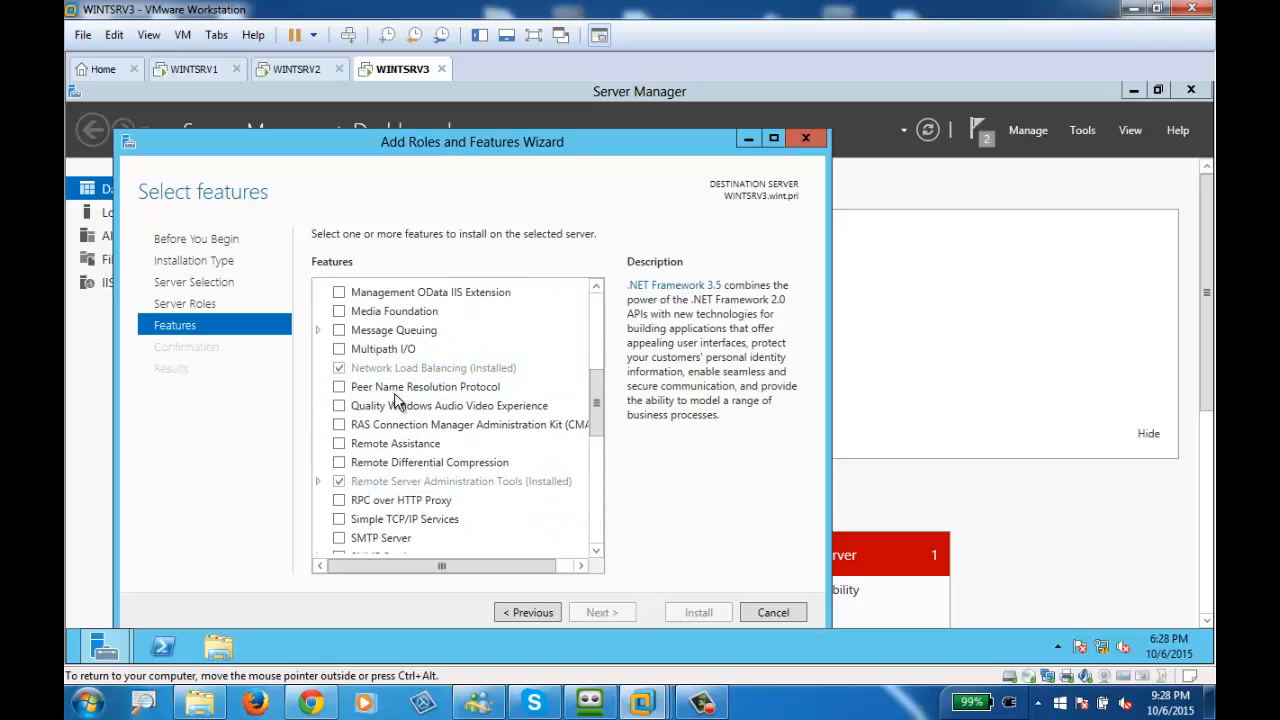
pyautogui.scroll(1, 380, 390)
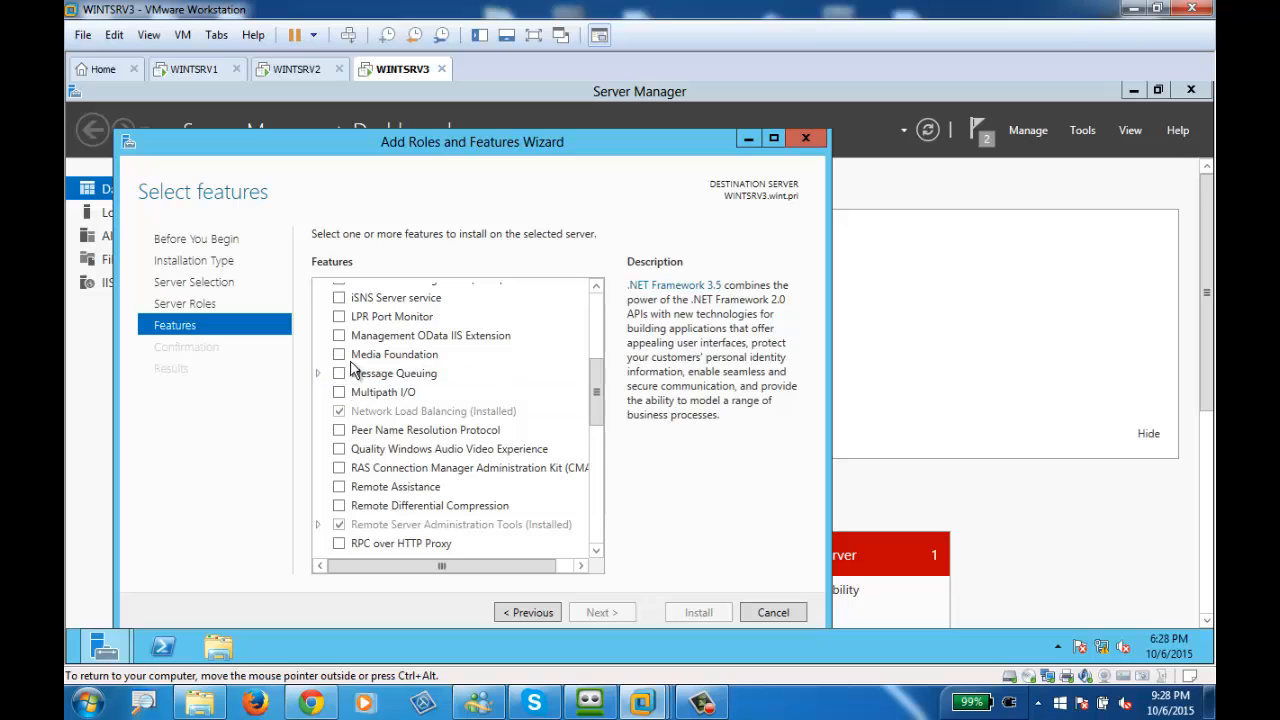
pyautogui.scroll(5, 351, 370)
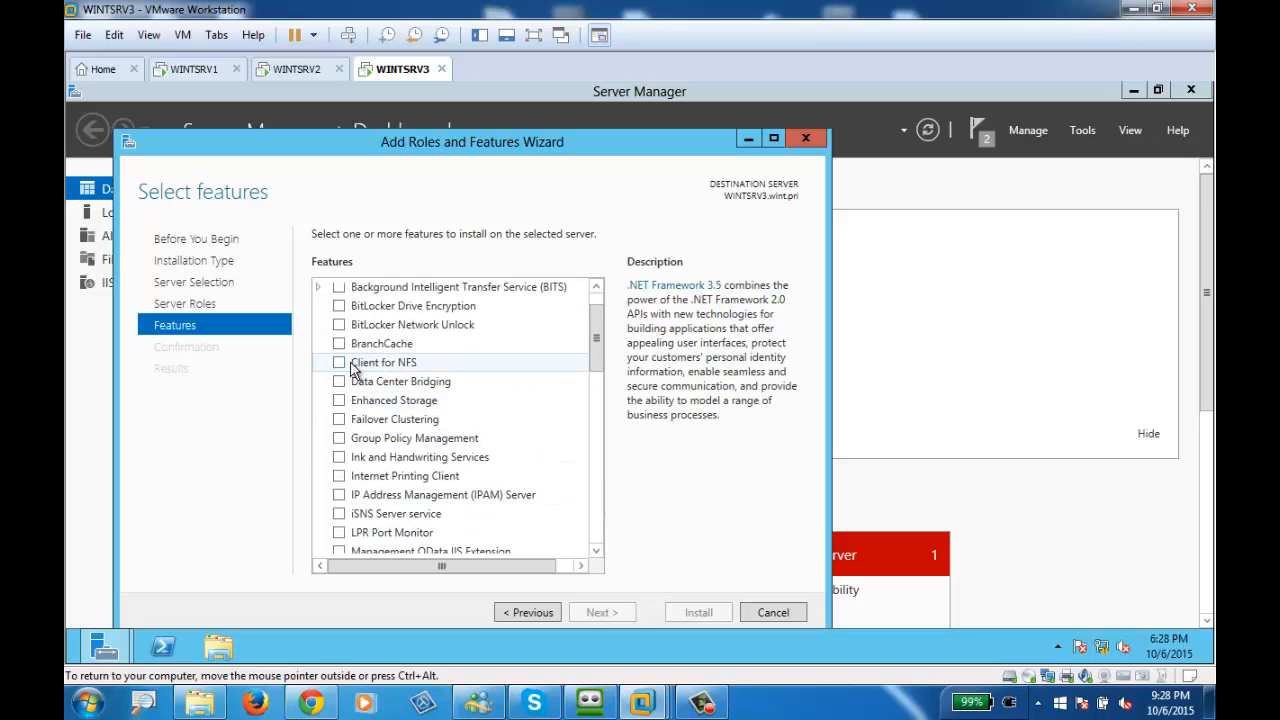
pyautogui.scroll(1, 351, 370)
pyautogui.scroll(-4, 351, 370)
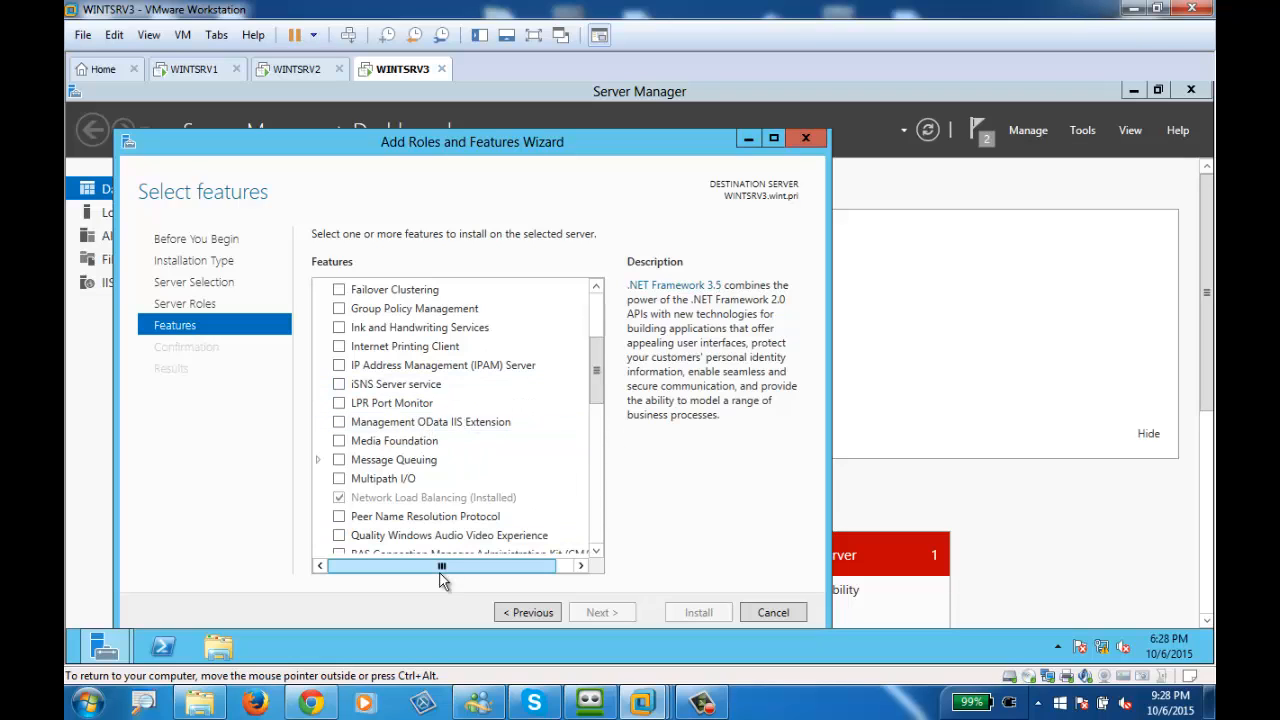
pyautogui.click(527, 614)
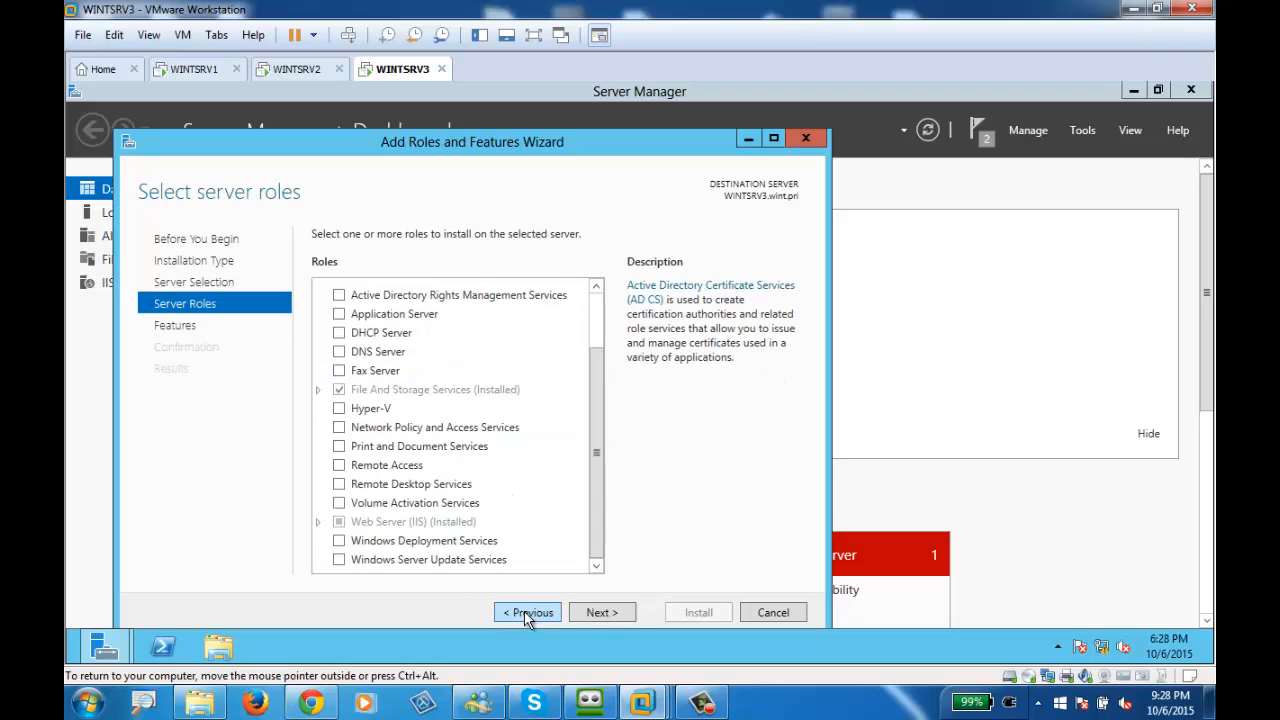
pyautogui.click(603, 613)
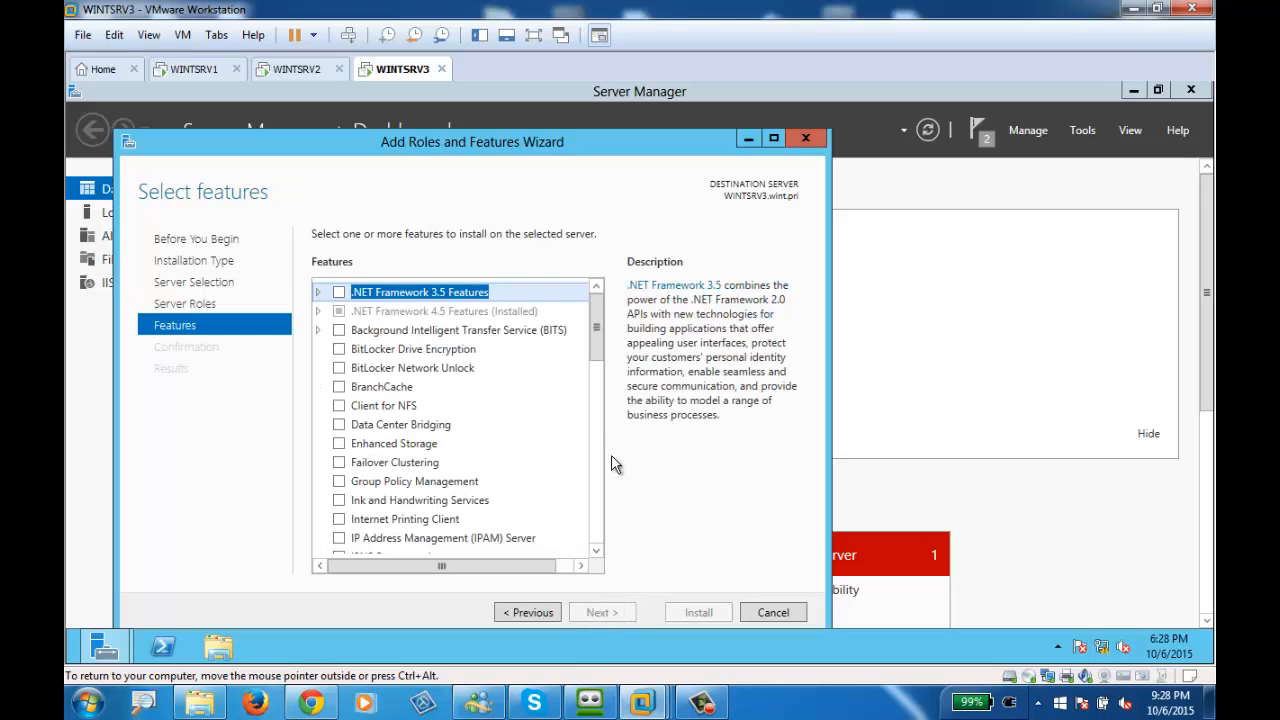
pyautogui.moveTo(596, 357); pyautogui.dragTo(595, 461)
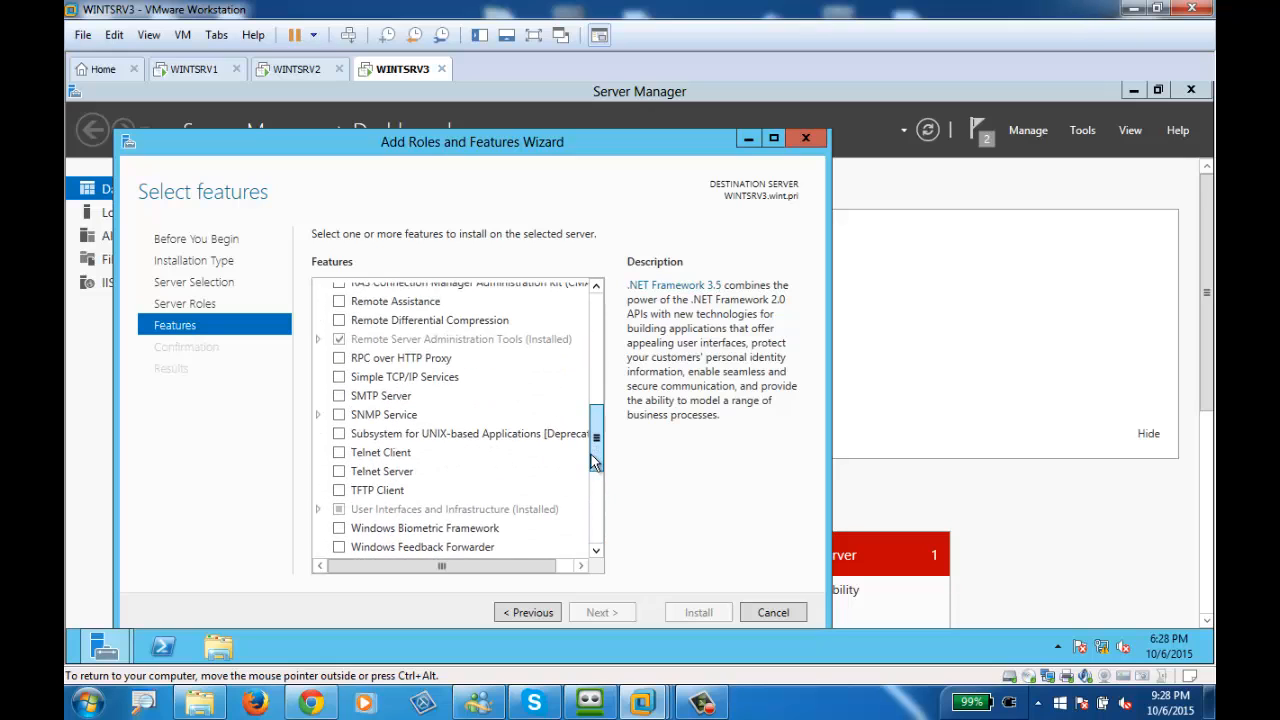
pyautogui.scroll(3, 432, 415)
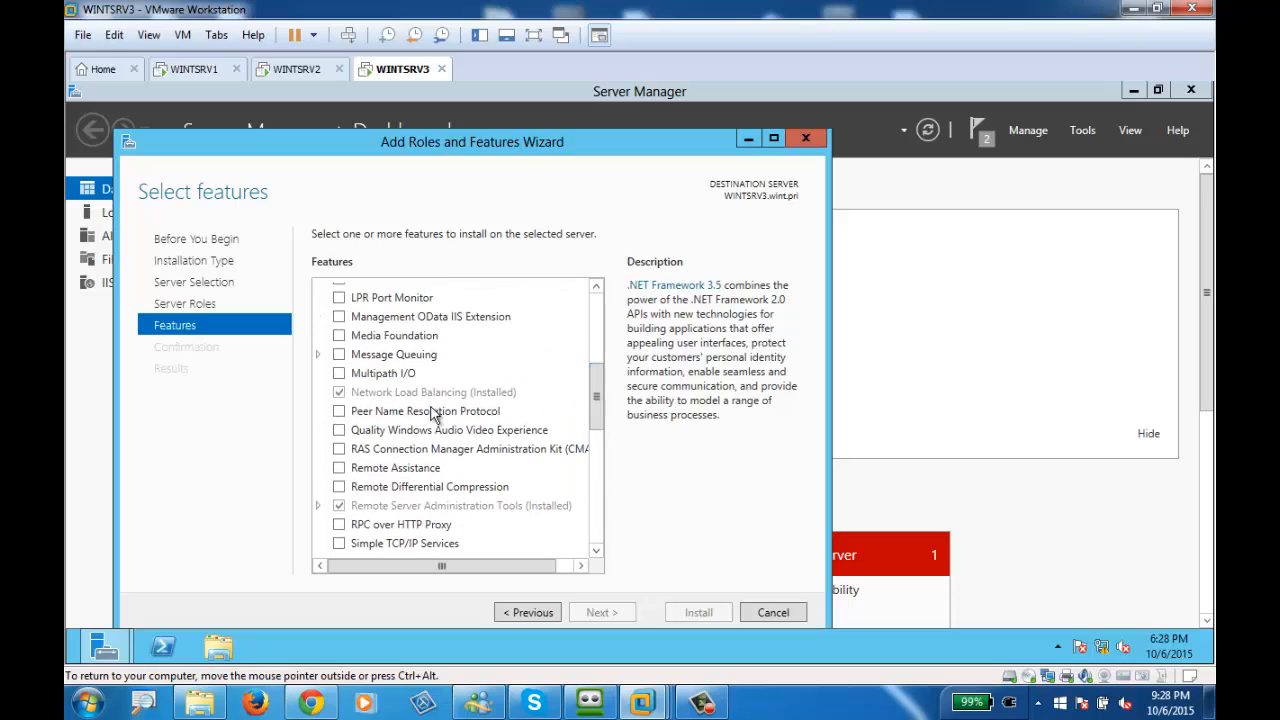
pyautogui.click(758, 614)
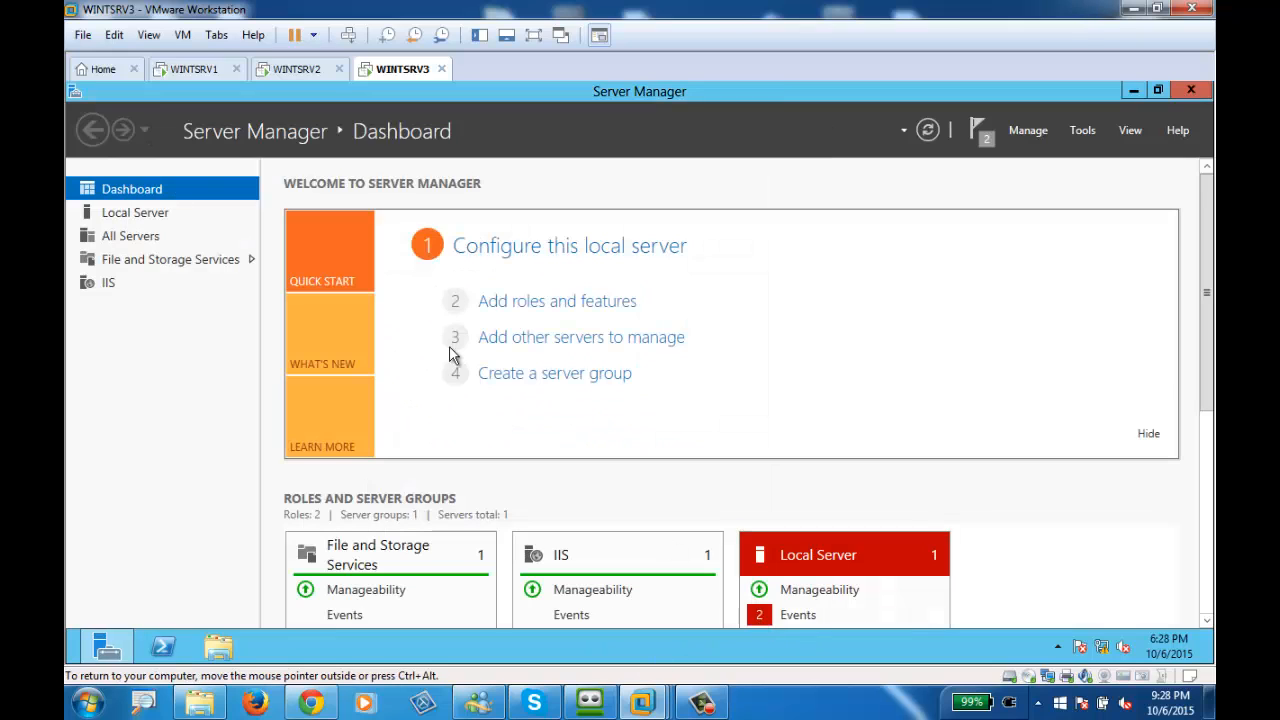
# Step: Close the completed Network Load Balancing installation wizards on WINTSRV2 and WINTSRV1
pyautogui.click(300, 69)
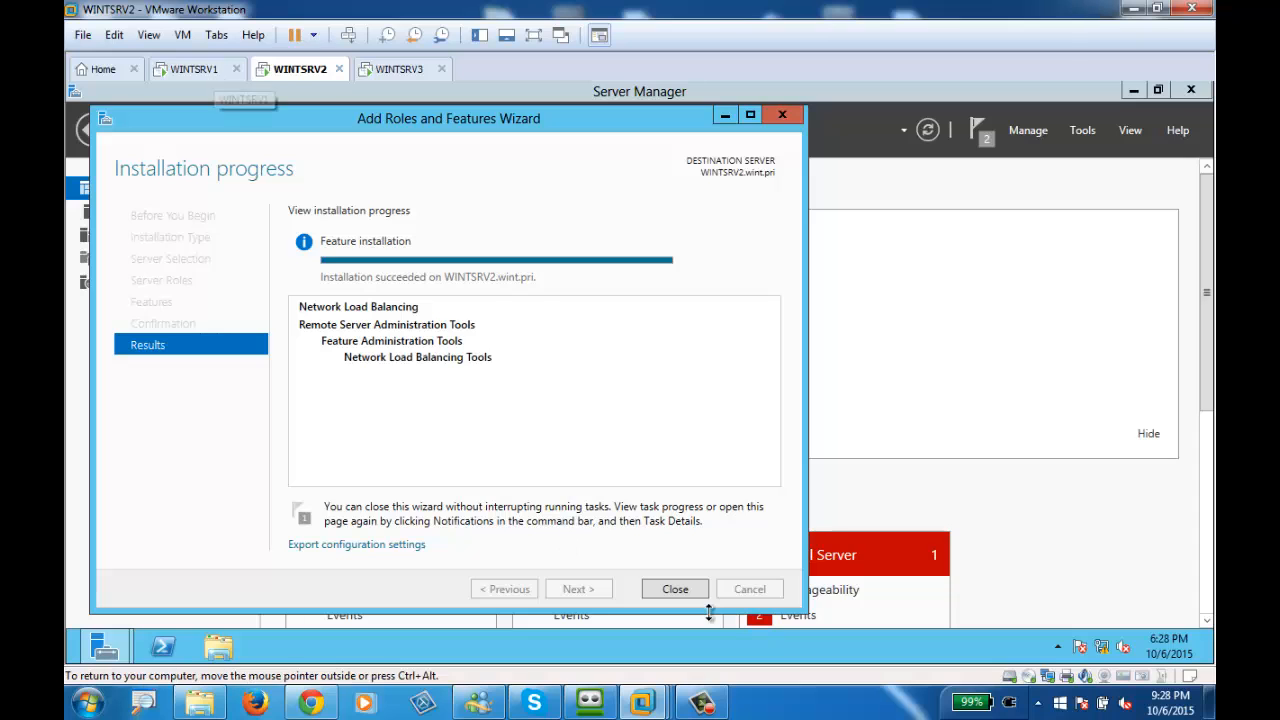
pyautogui.click(683, 594)
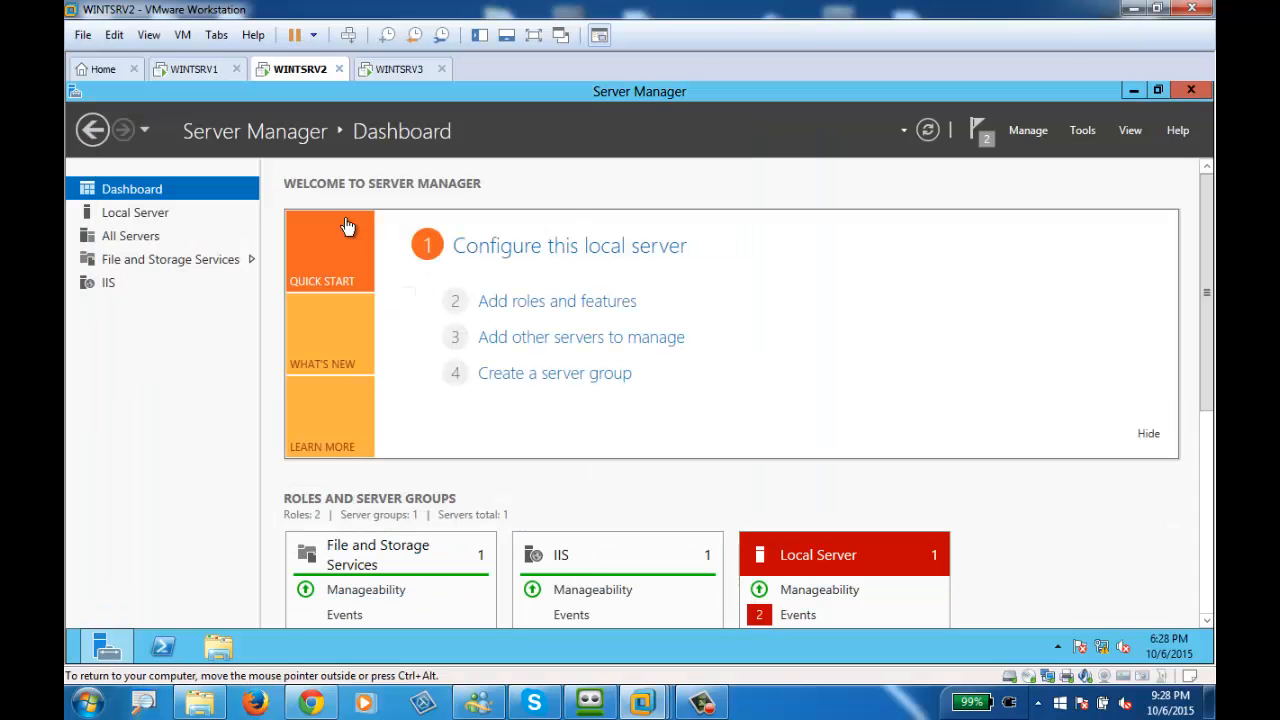
pyautogui.click(204, 73)
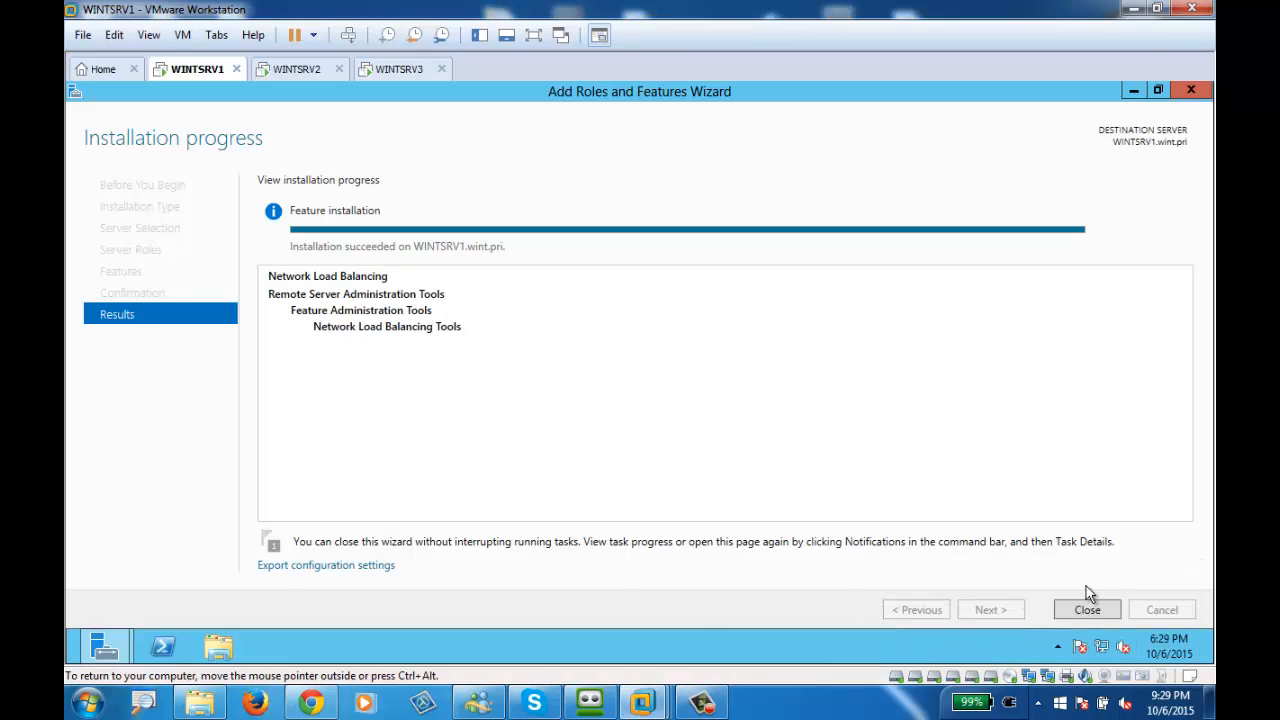
pyautogui.click(1080, 612)
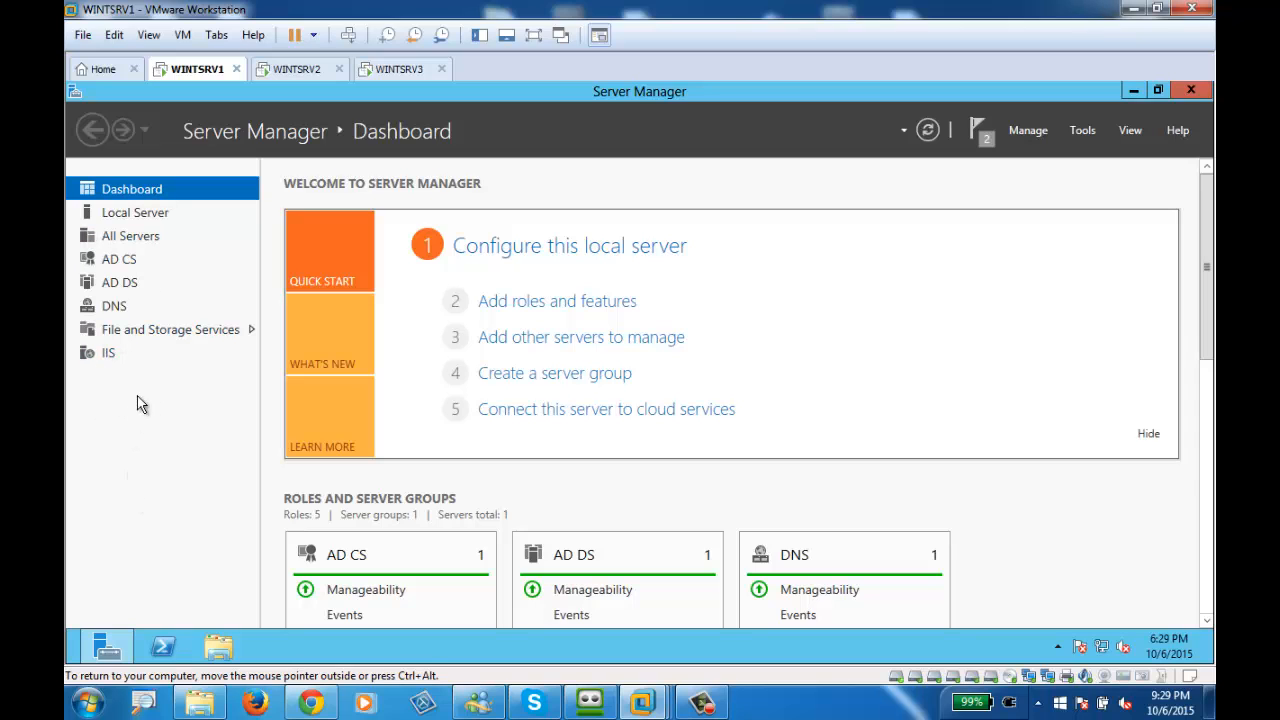
# Step: Open Network Load Balancing Manager on WINTSRV1 from Server Manager
pyautogui.click(1085, 131)
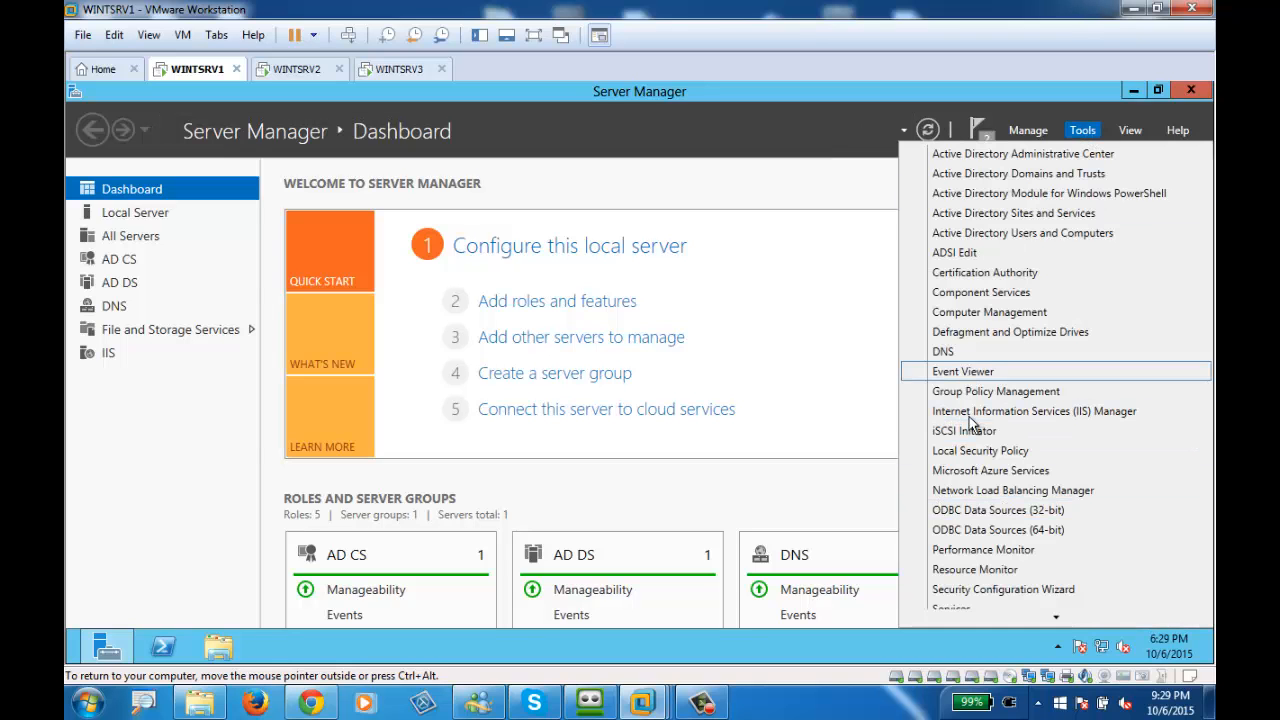
pyautogui.scroll(-5, 986, 590)
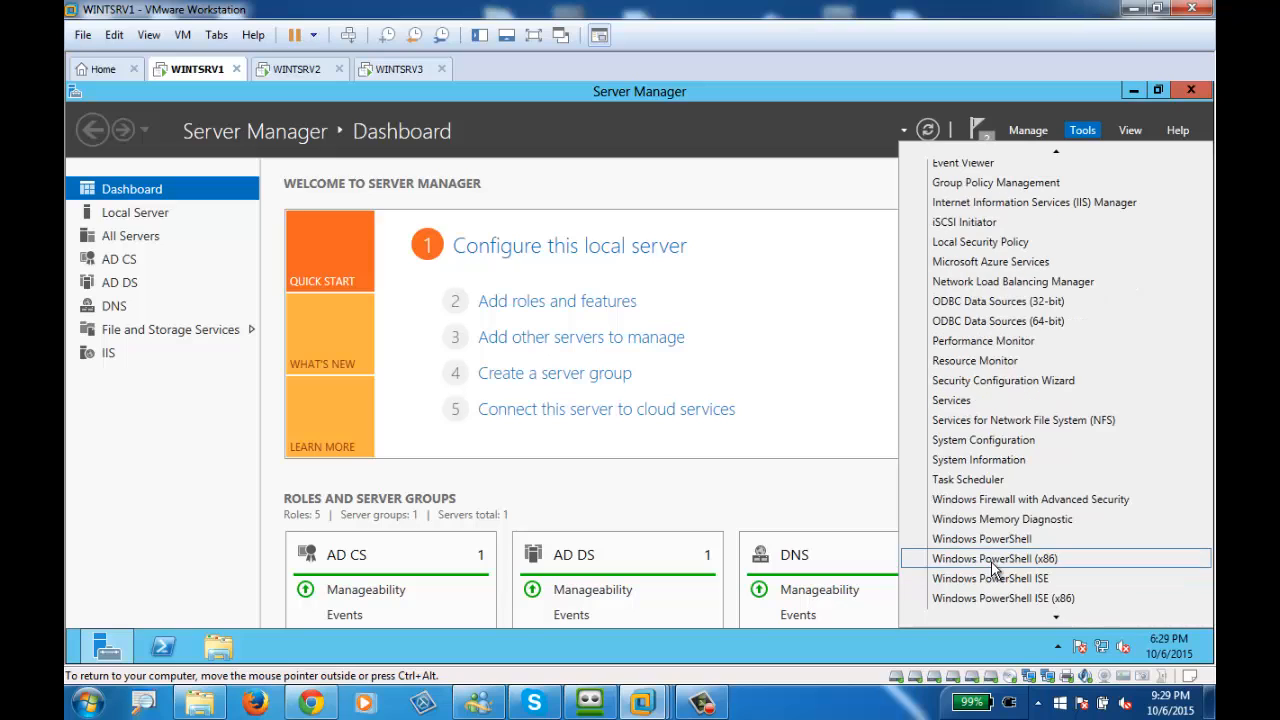
pyautogui.click(1021, 280)
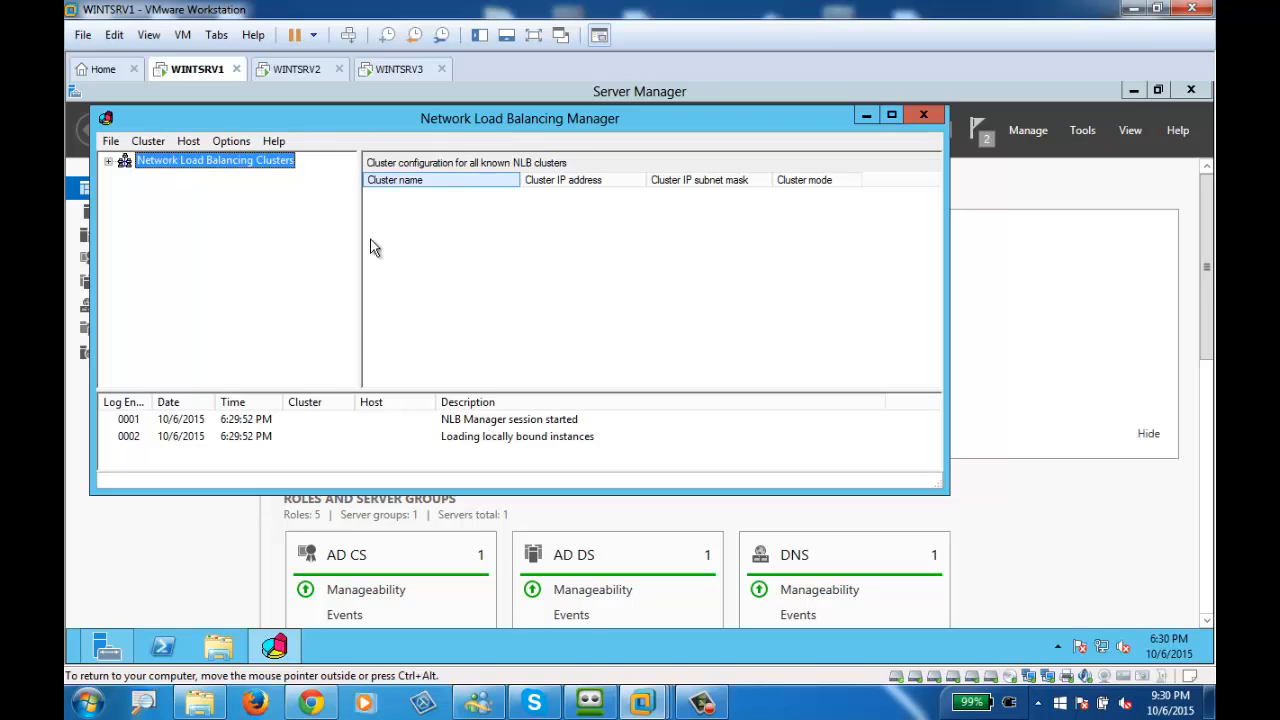
# Step: Switch to WINTSRV3 and launch Network Load Balancing Manager from its Server Manager
pyautogui.click(318, 70)
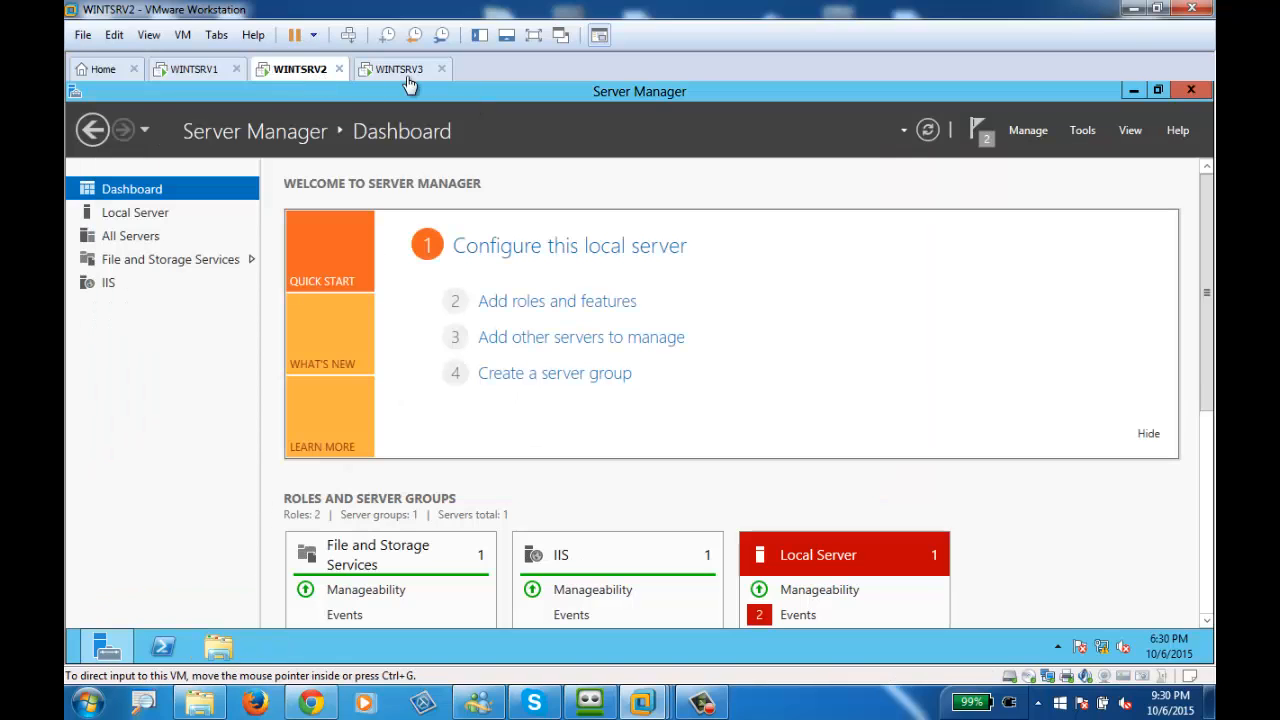
pyautogui.click(404, 72)
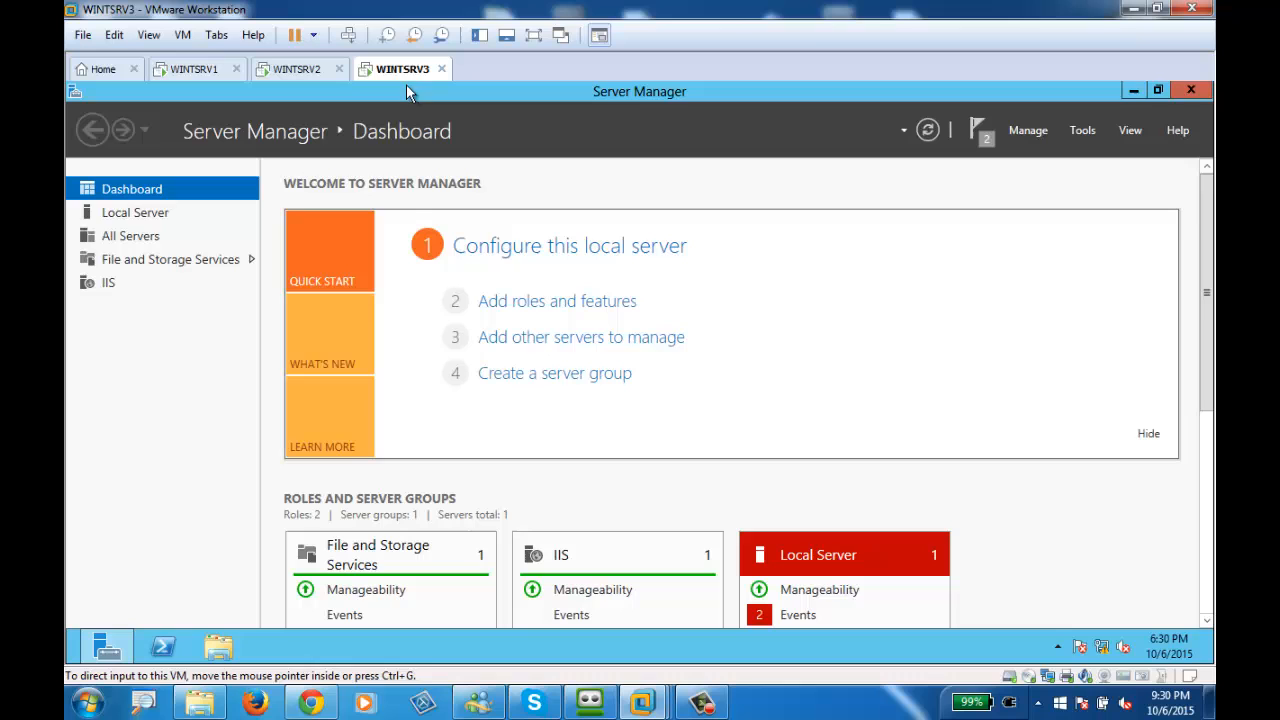
pyautogui.click(1083, 131)
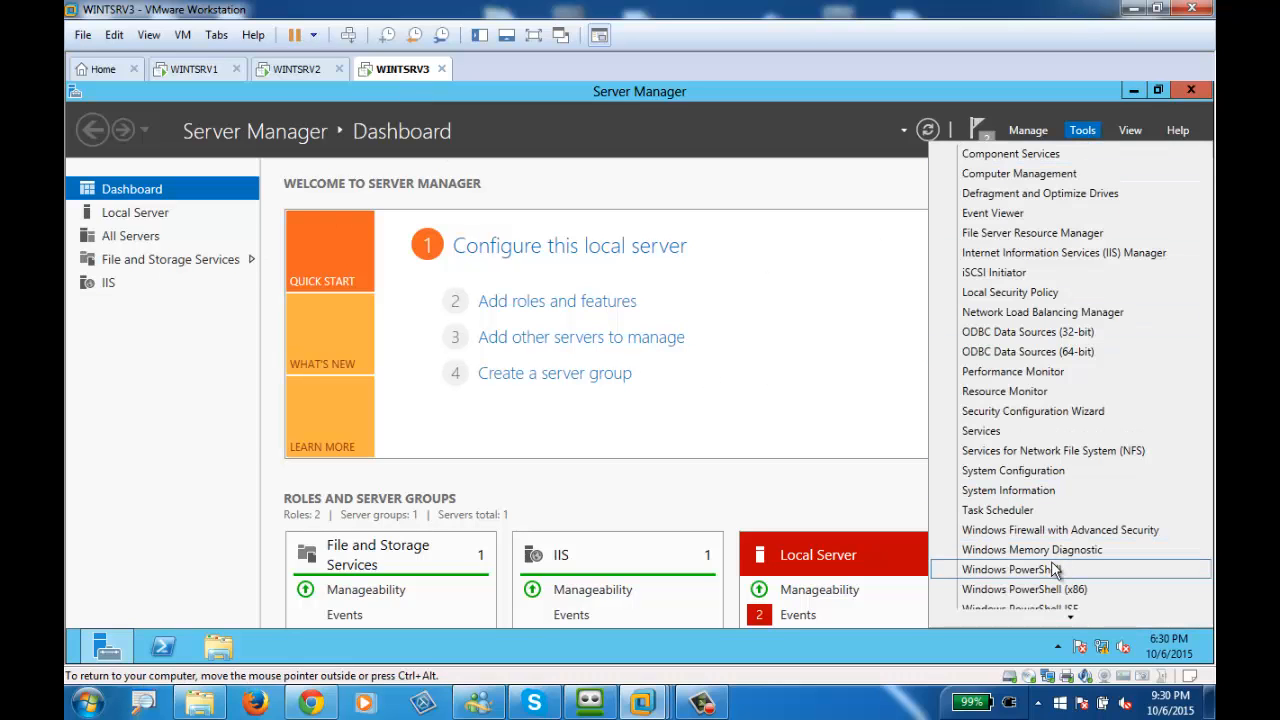
pyautogui.scroll(-1, 1052, 528)
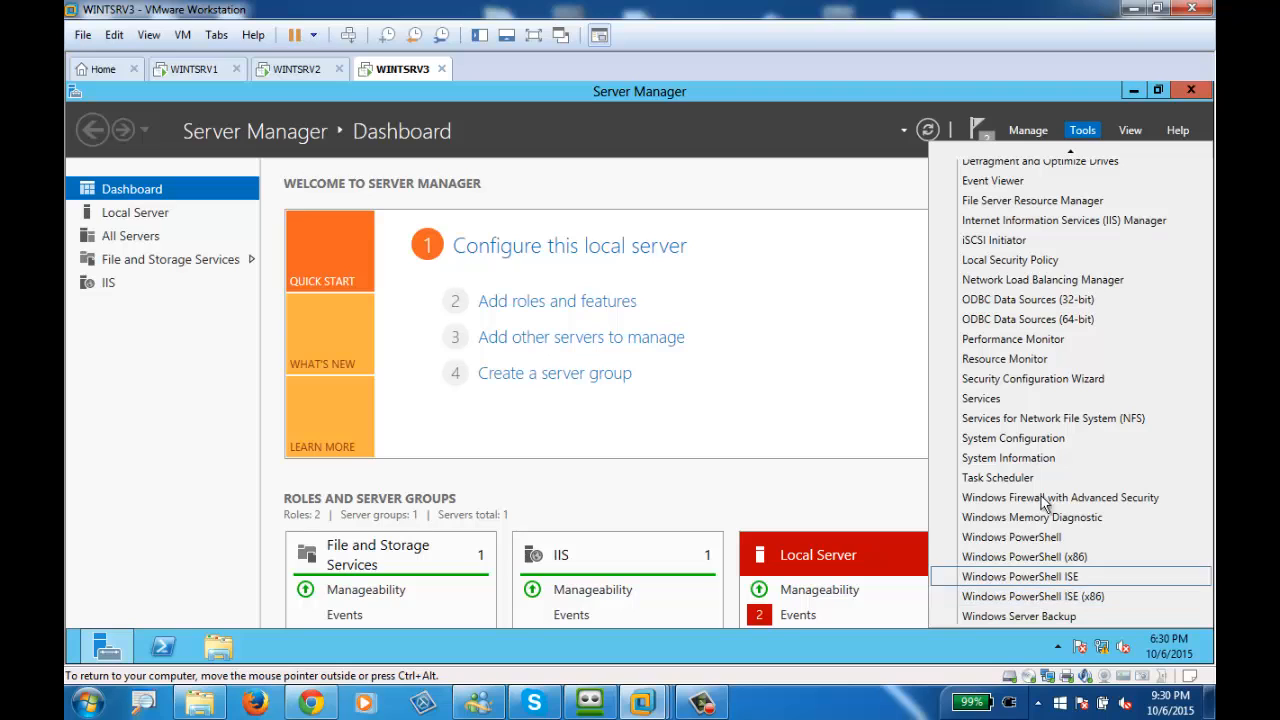
pyautogui.scroll(2, 1039, 444)
pyautogui.click(1077, 332)
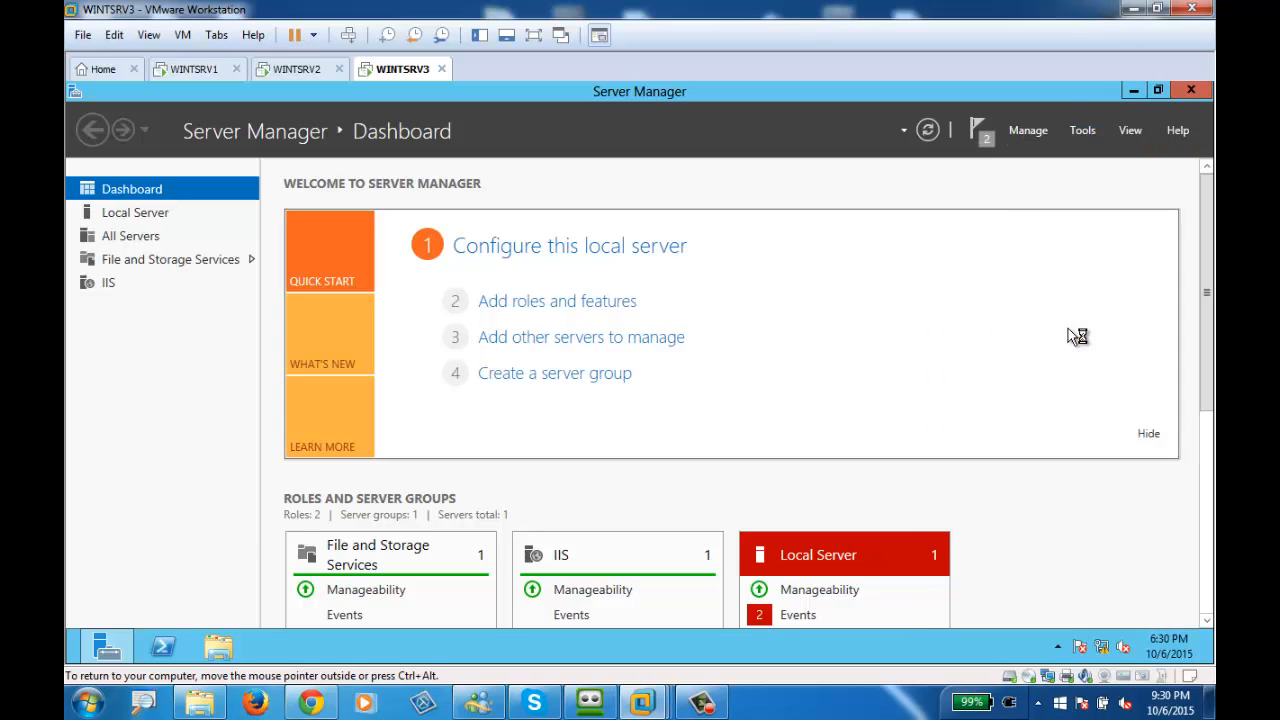
# Step: Switch to WINTSRV2 and open Network Load Balancing Manager there
pyautogui.click(297, 69)
pyautogui.click(1082, 130)
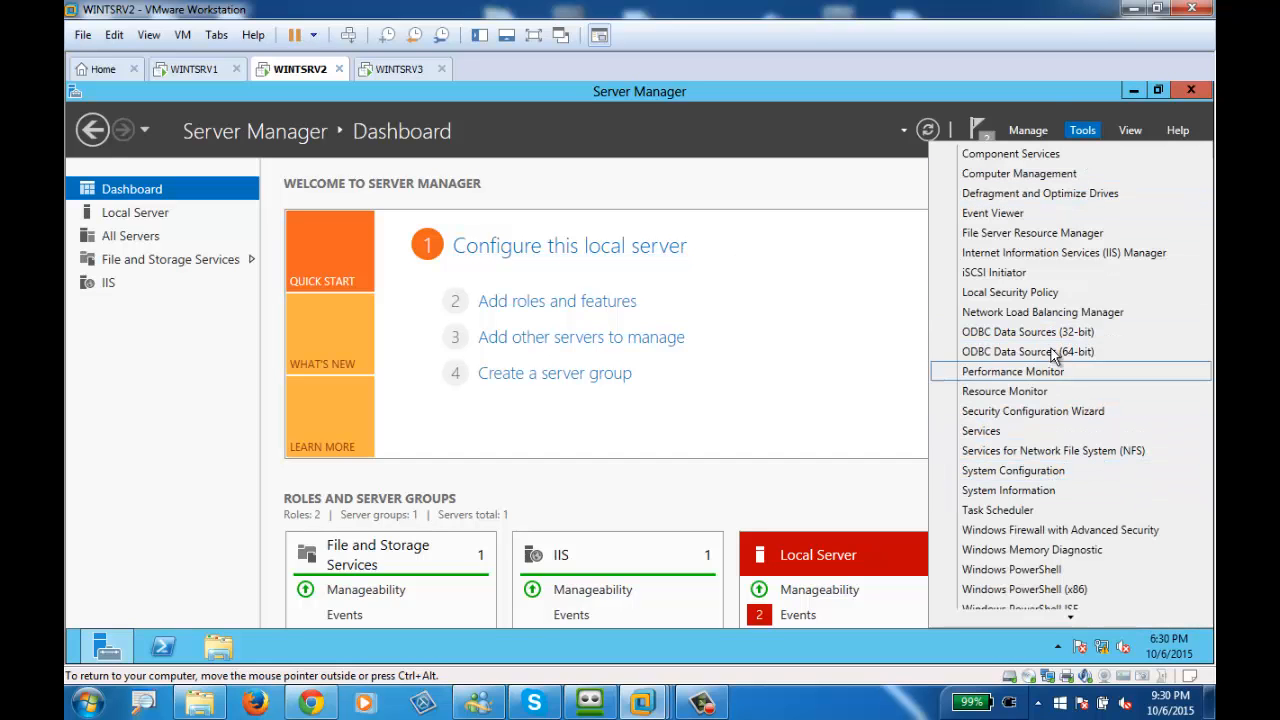
pyautogui.click(1017, 312)
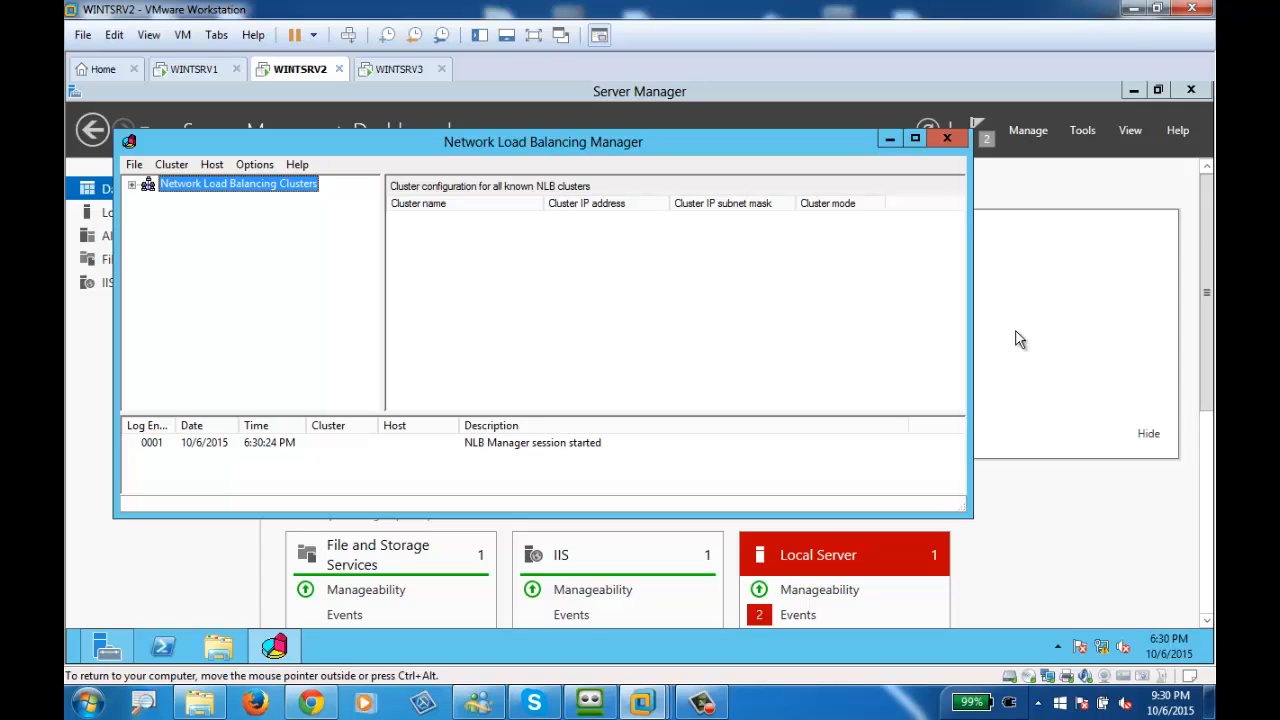
# Step: On WINTSRV1, start a new load balancing cluster, connect to host wintsrv1 and choose its Ethernet0 interface (192.168.100.10)
pyautogui.click(194, 69)
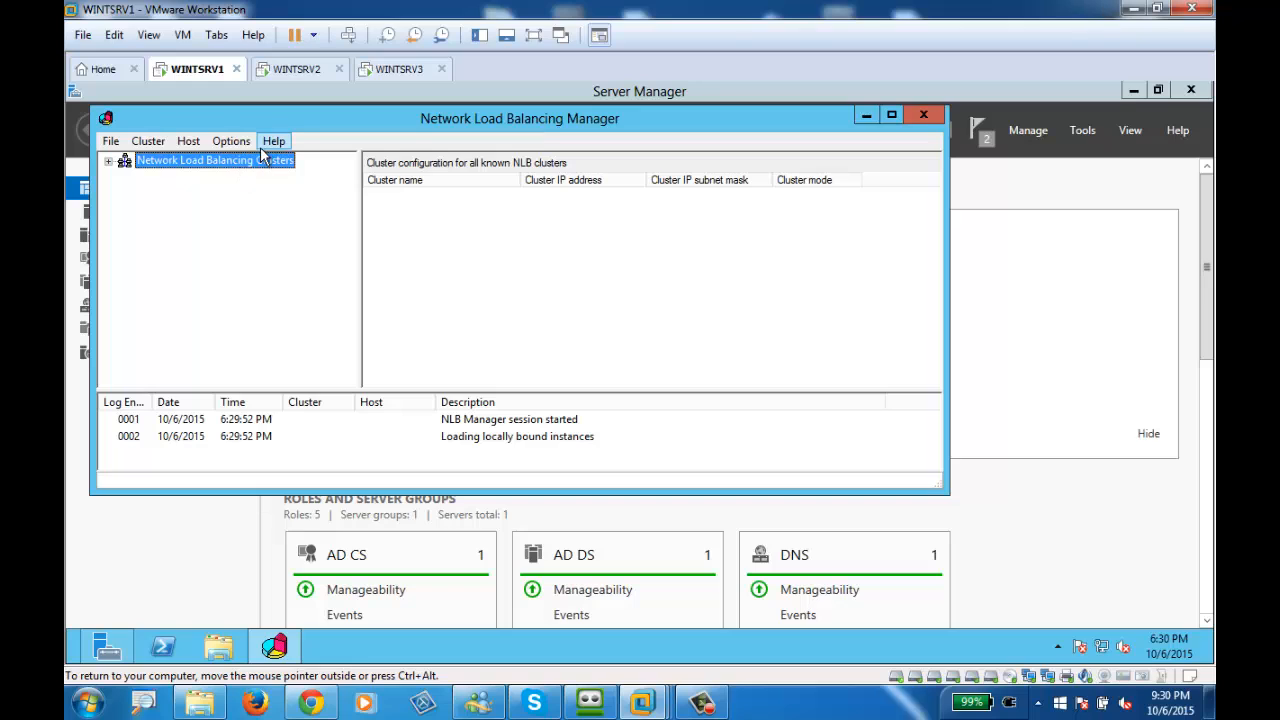
pyautogui.rightClick(223, 160)
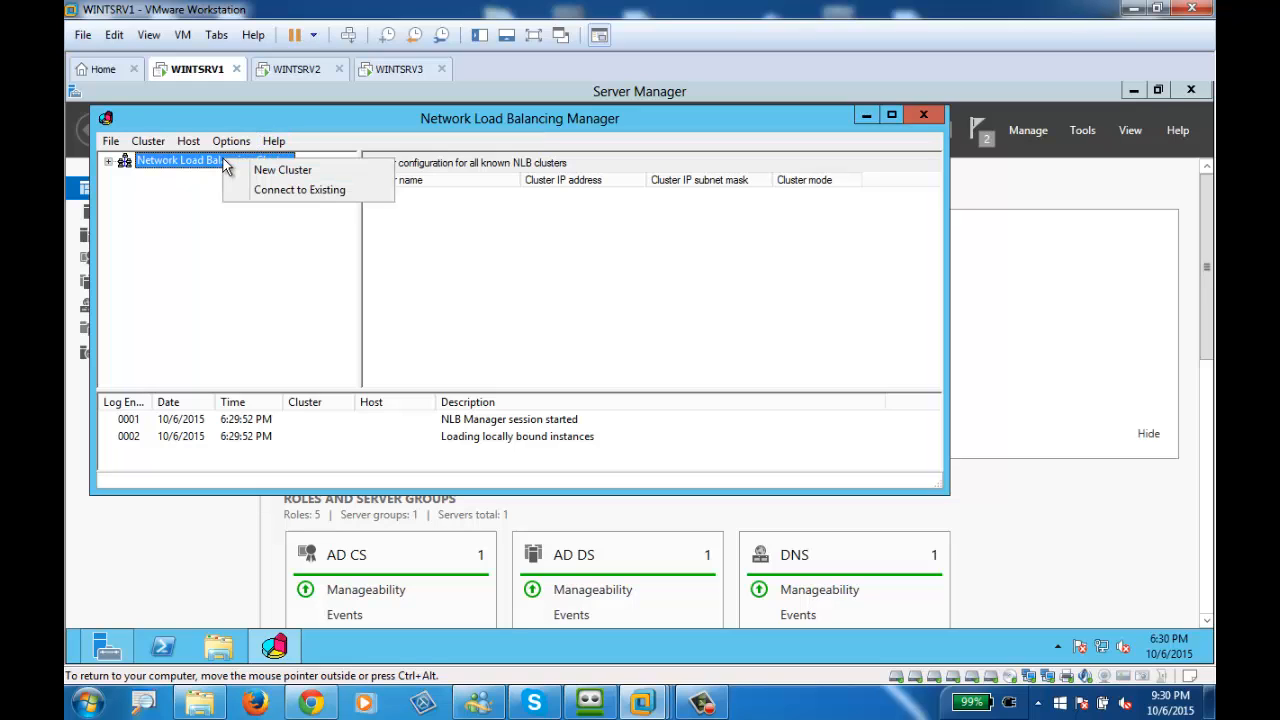
pyautogui.click(282, 172)
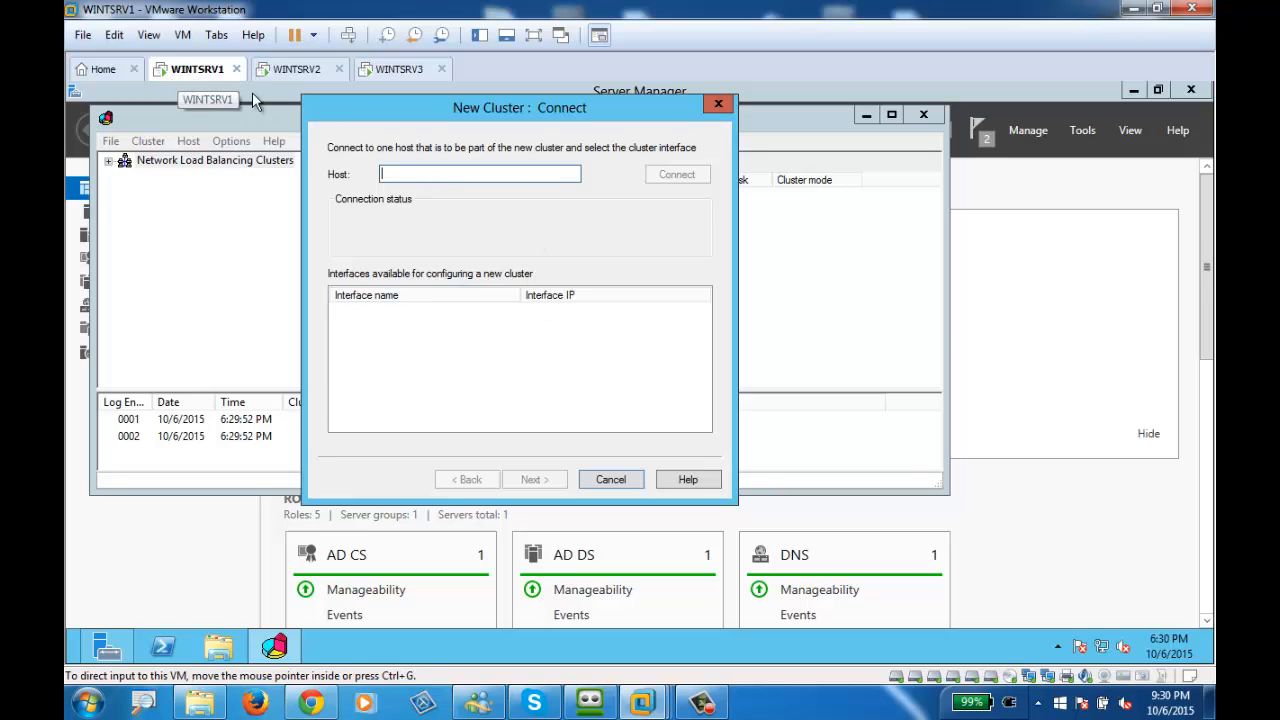
pyautogui.write('wintsrv1')
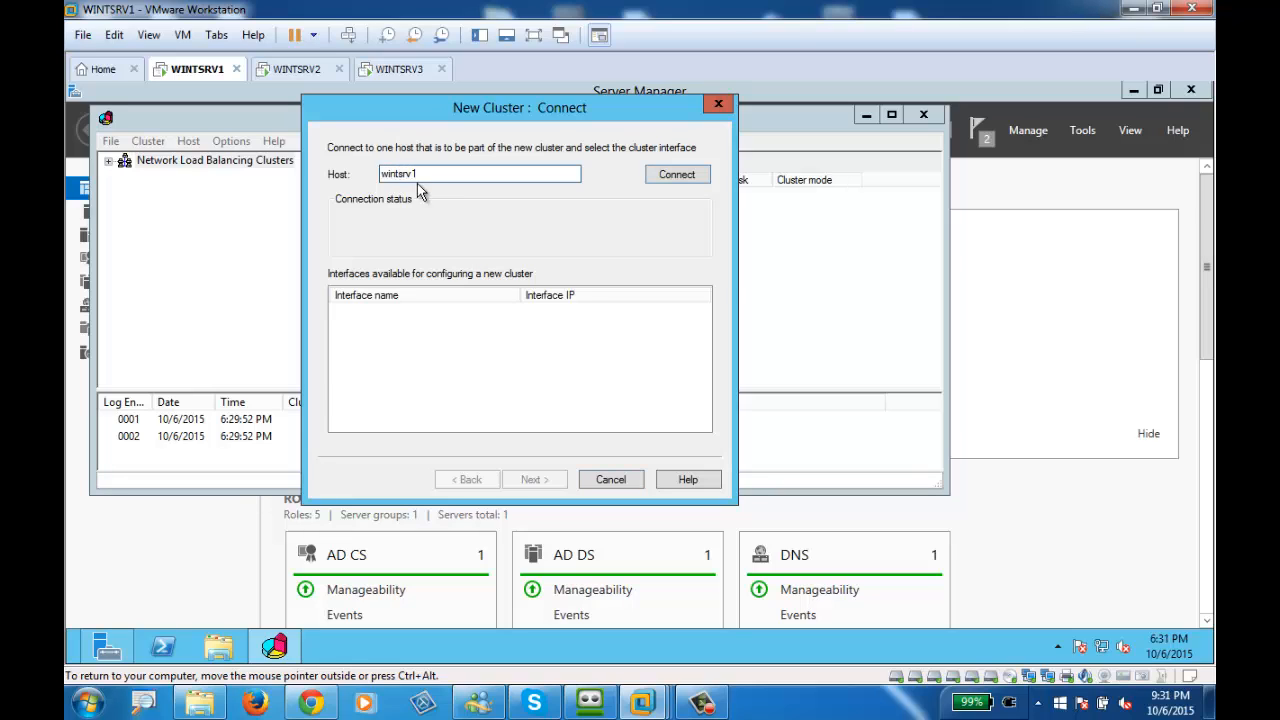
pyautogui.click(675, 178)
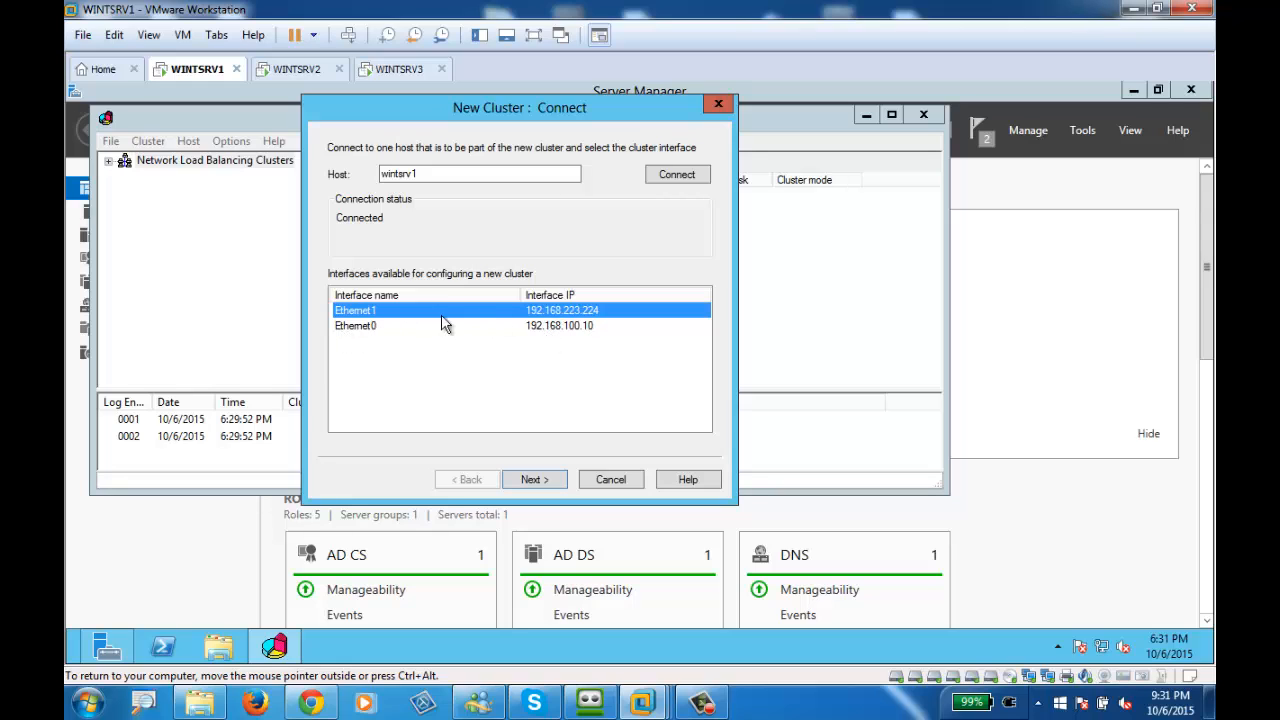
pyautogui.click(364, 330)
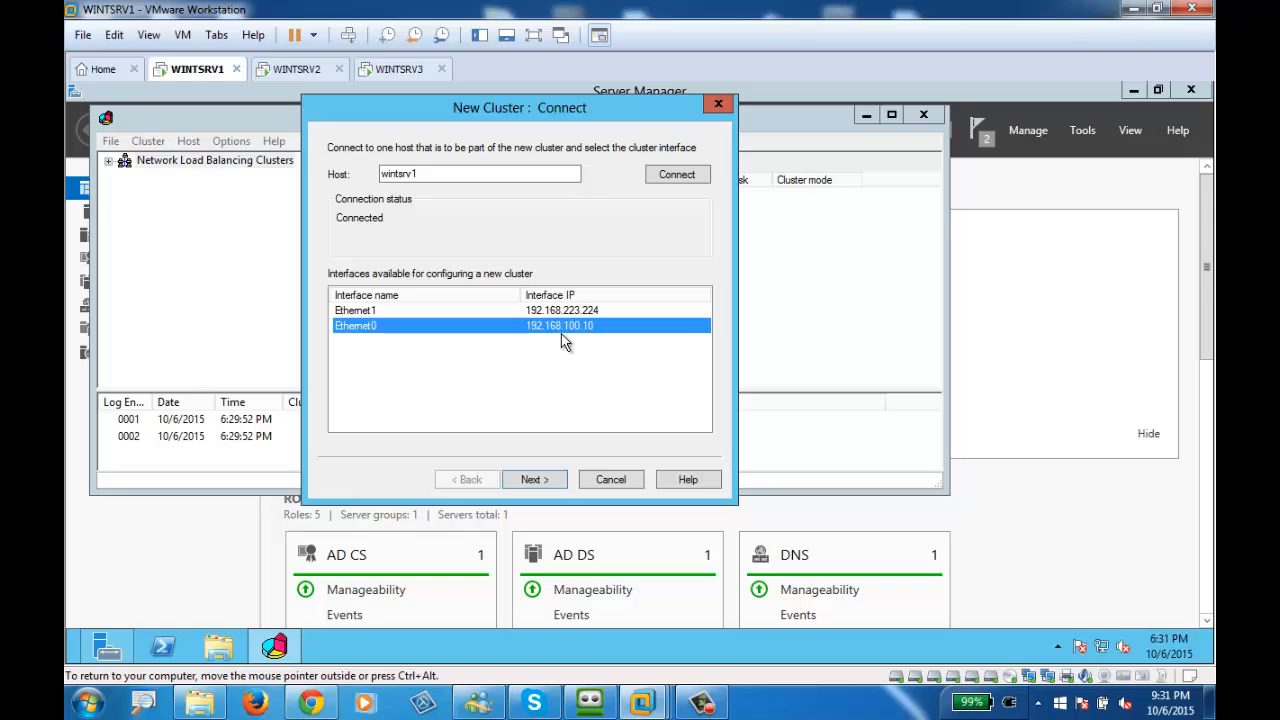
pyautogui.click(531, 480)
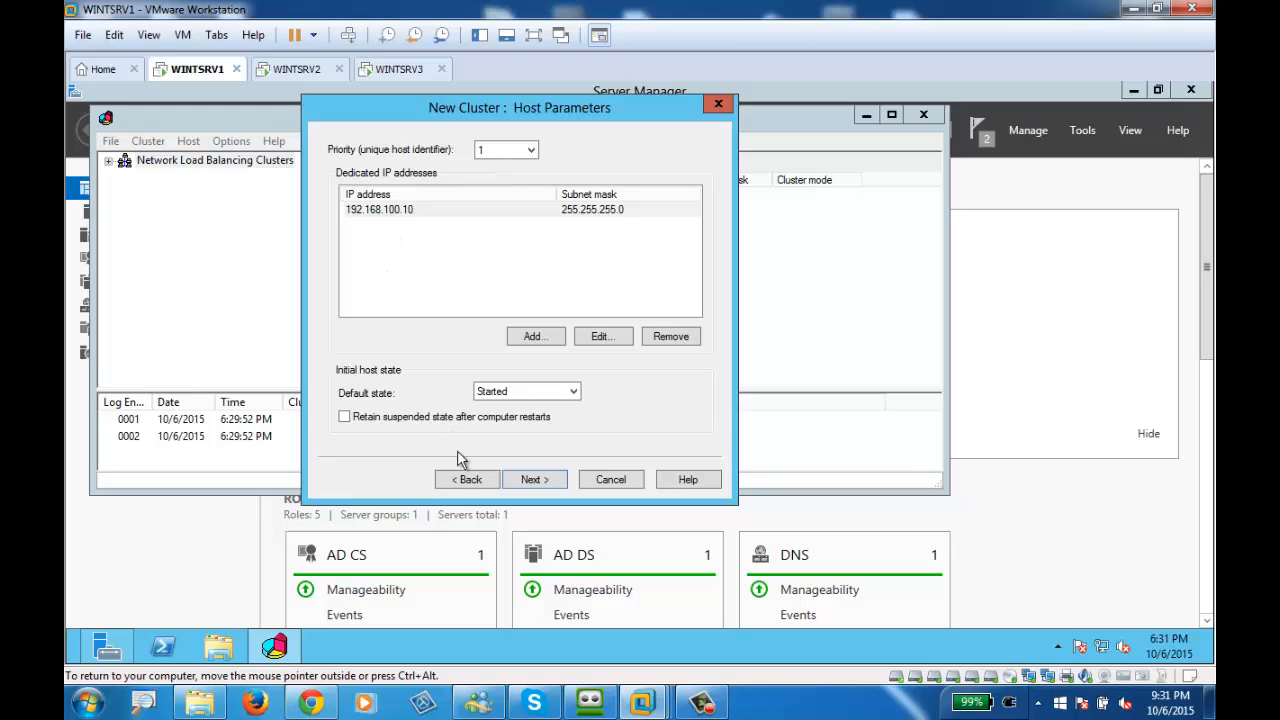
# Step: Accept the default host parameters and add 192.168.100.195 with subnet mask 255.255.255.0 as the cluster IP address
pyautogui.click(533, 480)
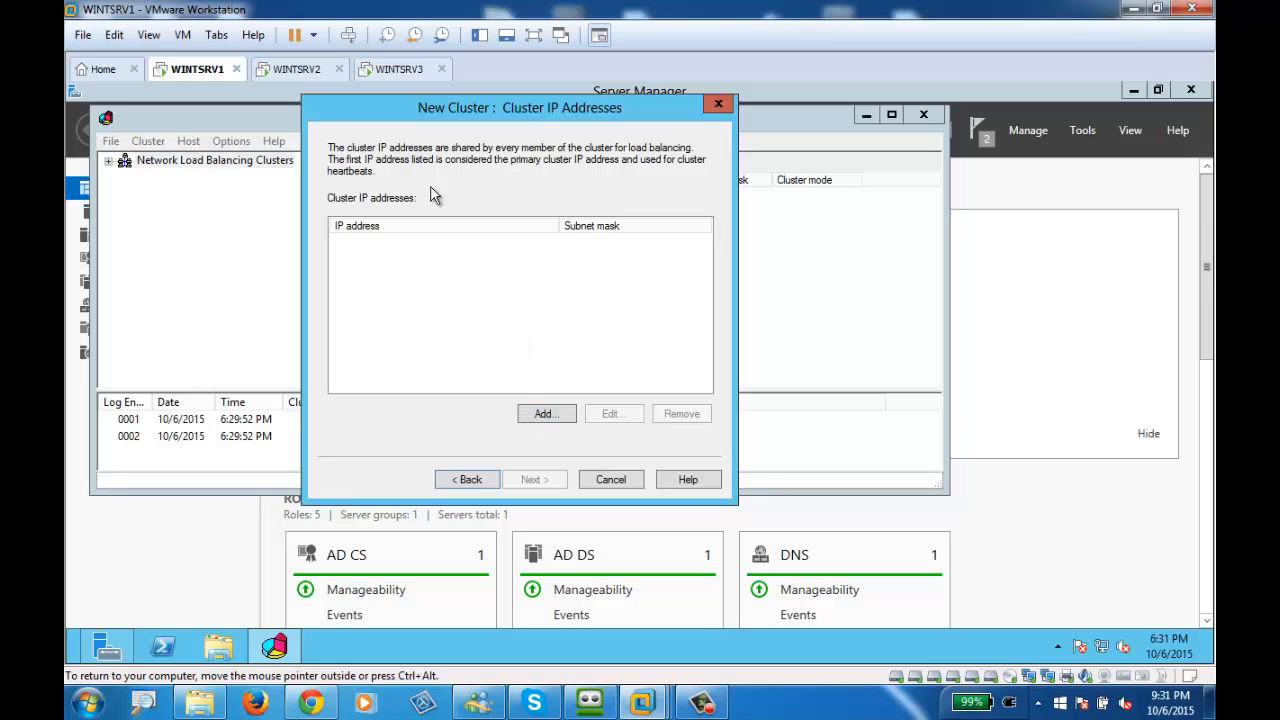
pyautogui.click(545, 411)
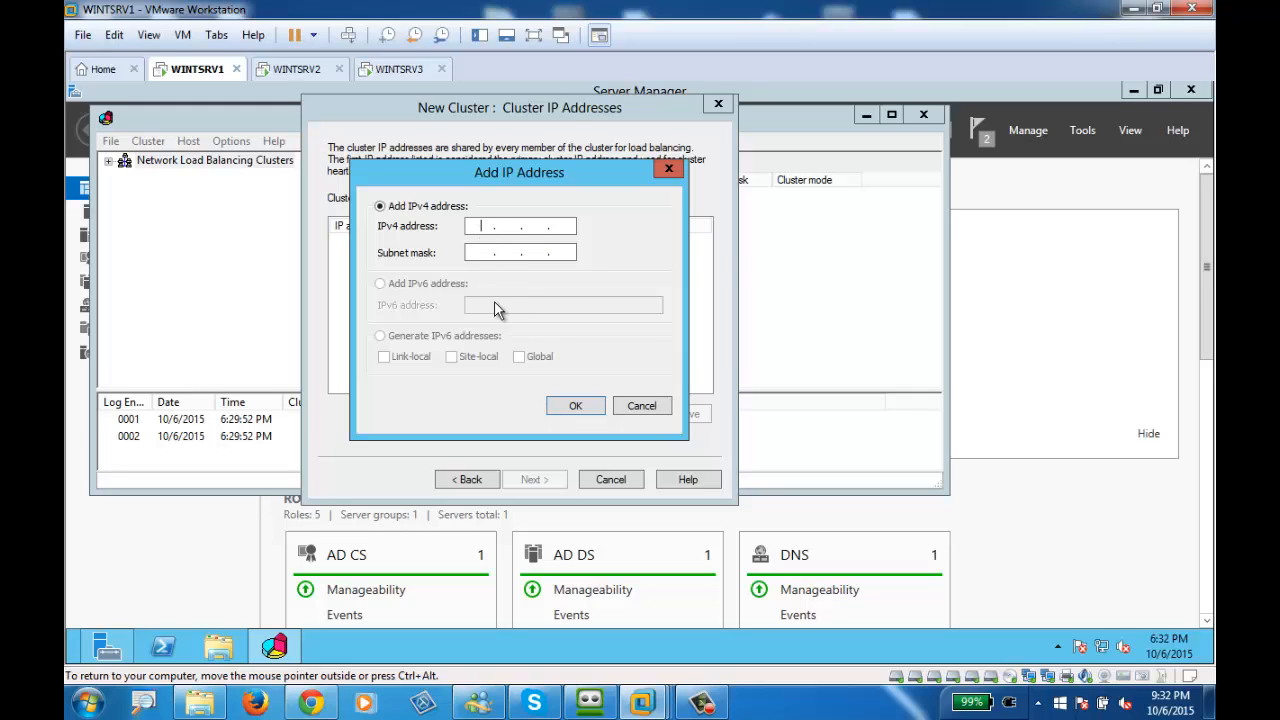
pyautogui.write('192 . 168 . 100 . 195')
pyautogui.click(480, 252)
pyautogui.click(576, 407)
pyautogui.click(553, 479)
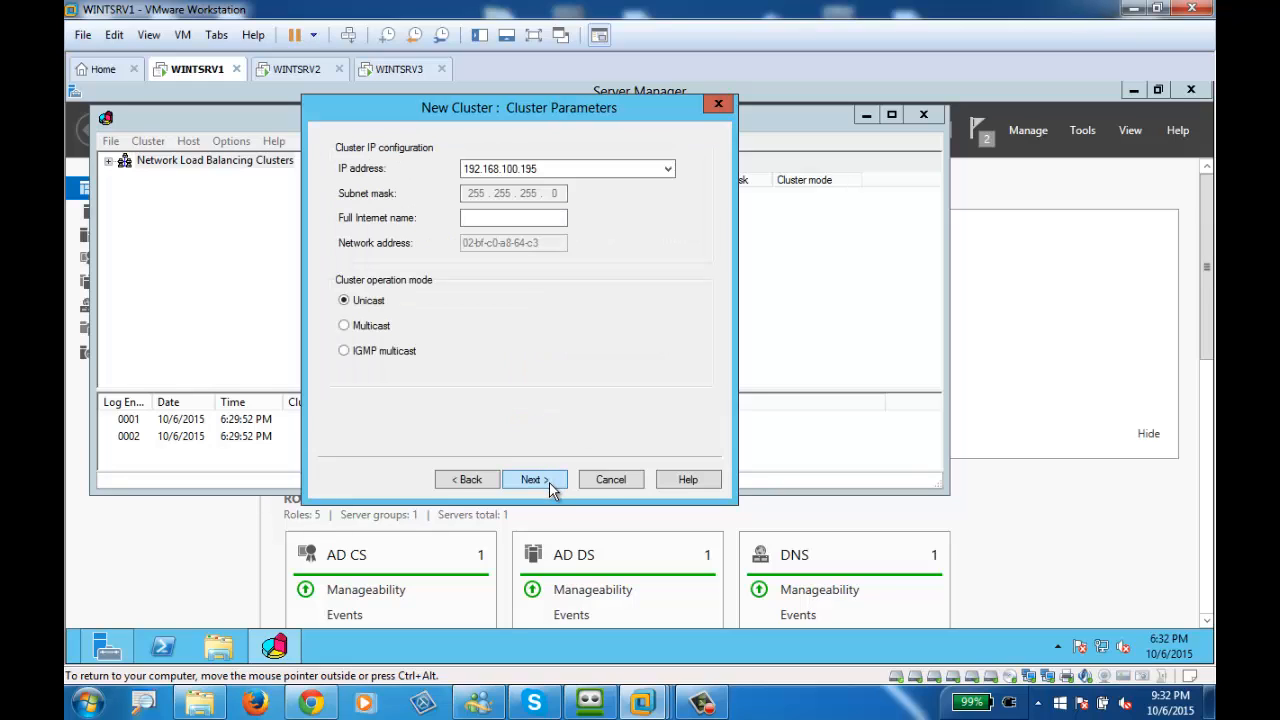
# Step: Set the cluster's full Internet name to canipsnbl1, keep unicast mode and the default port rule, and finish creating the cluster
pyautogui.click(486, 218)
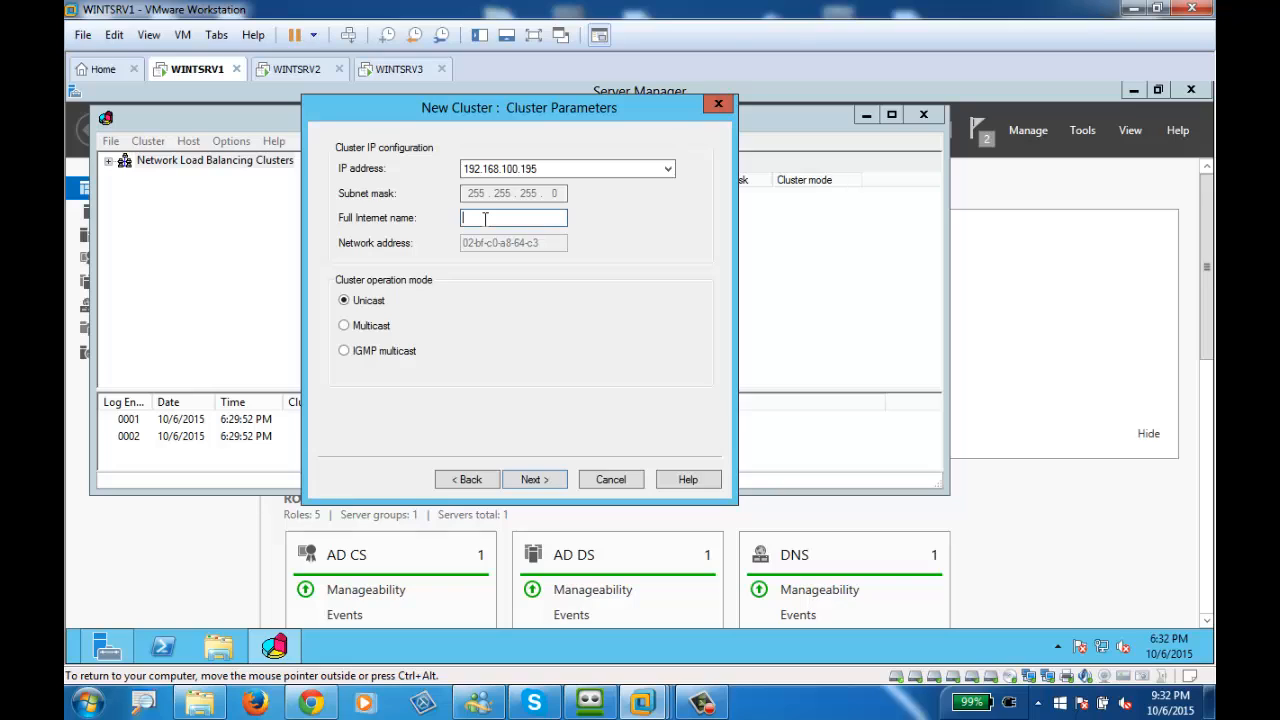
pyautogui.write('canips')
pyautogui.write('nbl1')
pyautogui.click(535, 480)
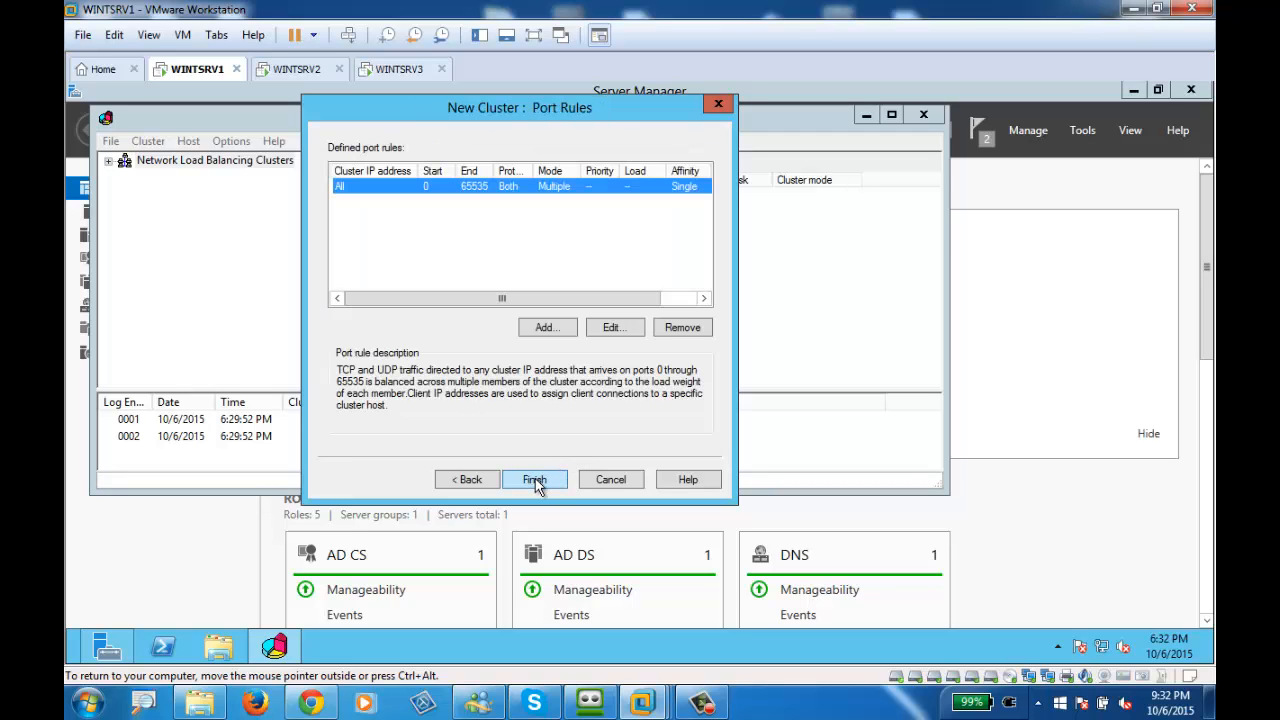
pyautogui.click(535, 480)
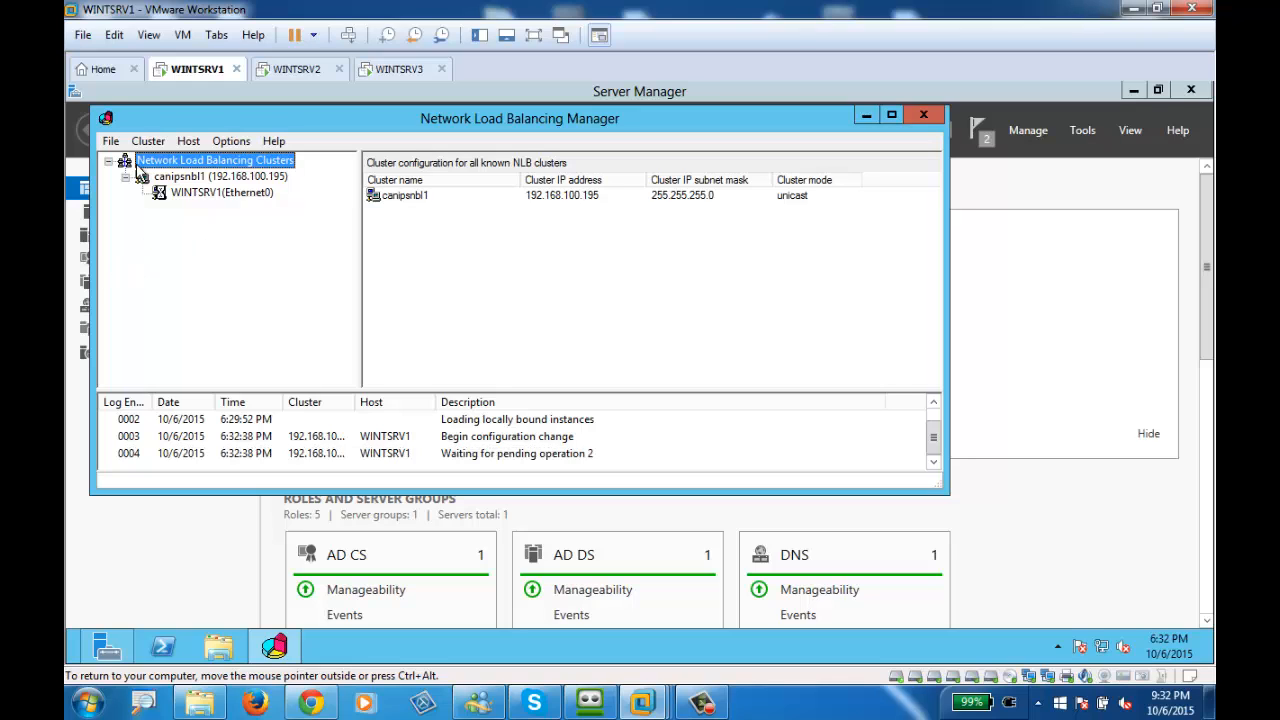
pyautogui.click(703, 703)
pyautogui.click(1122, 642)
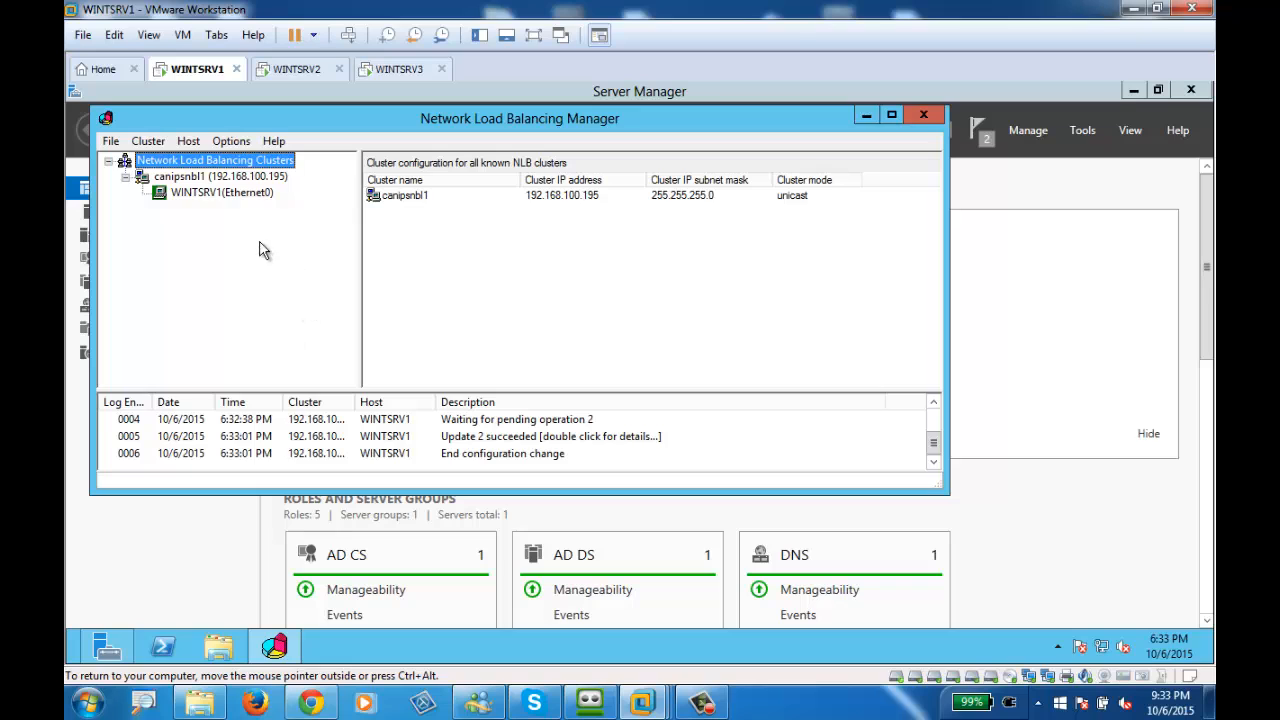
# Step: Maximize the Network Load Balancing Manager window and stop the WINTSRV1 host in the canipsnbl1 cluster
pyautogui.doubleClick(535, 114)
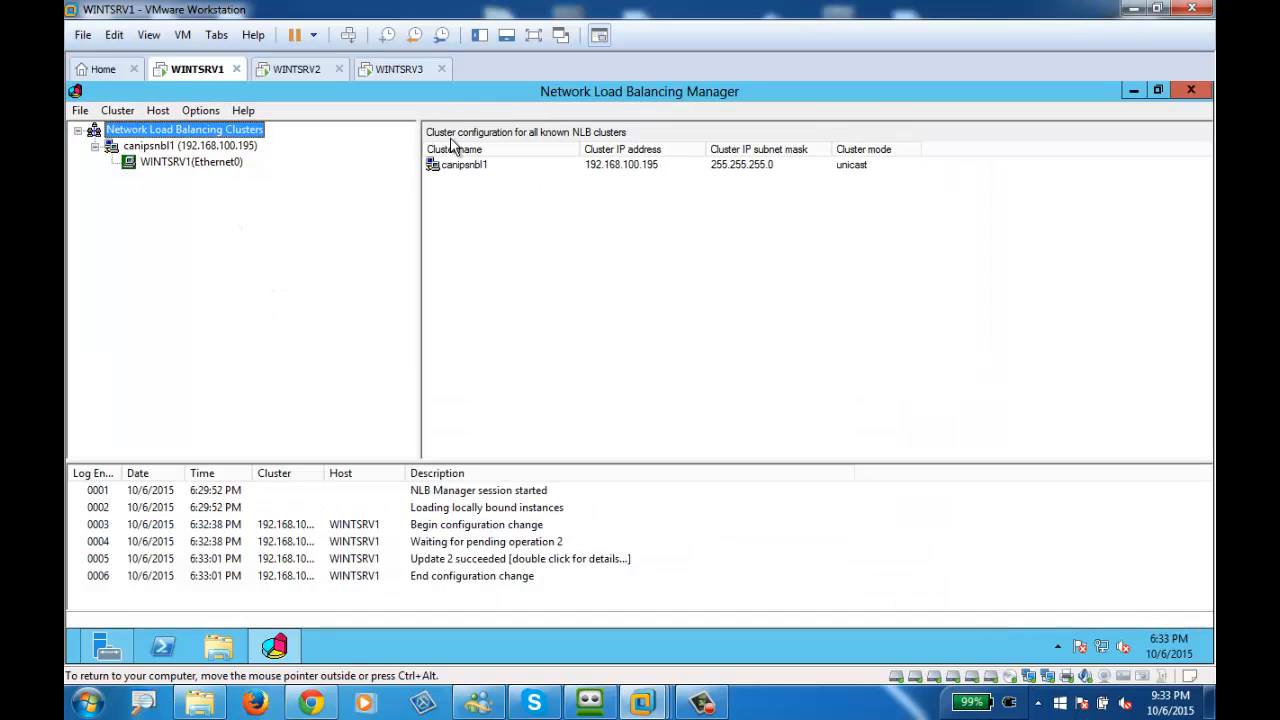
pyautogui.click(150, 168)
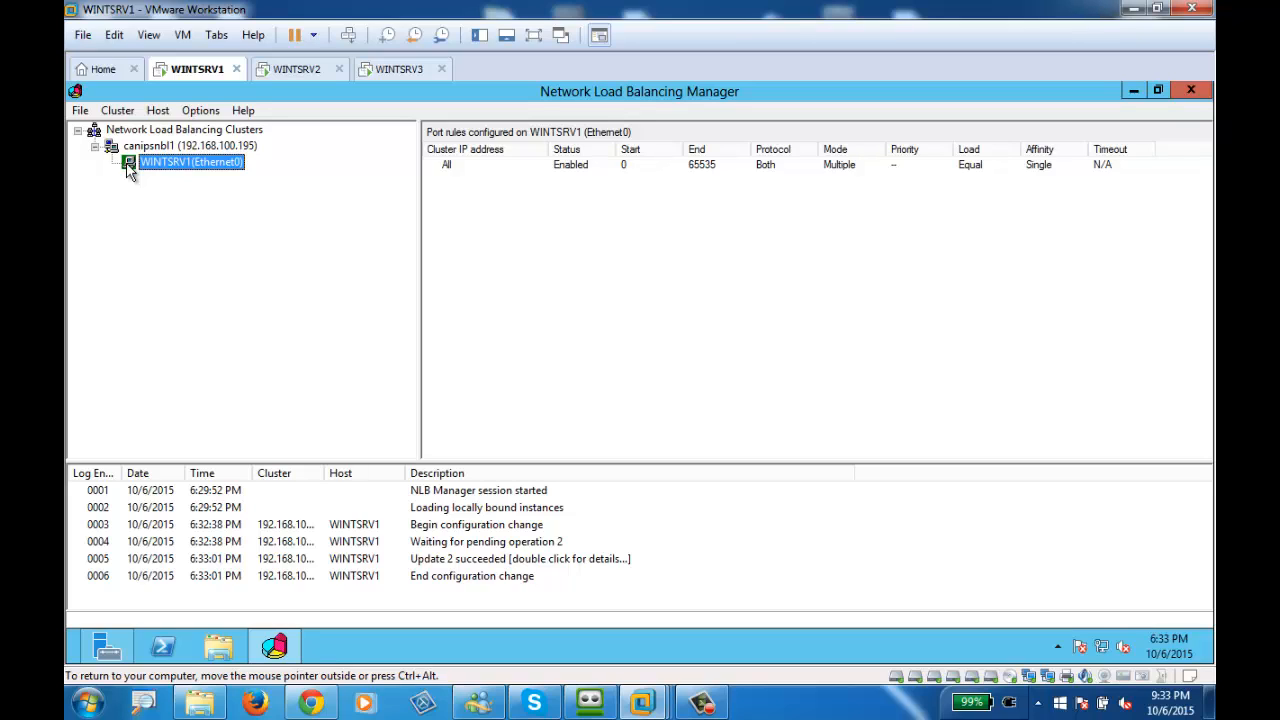
pyautogui.rightClick(129, 170)
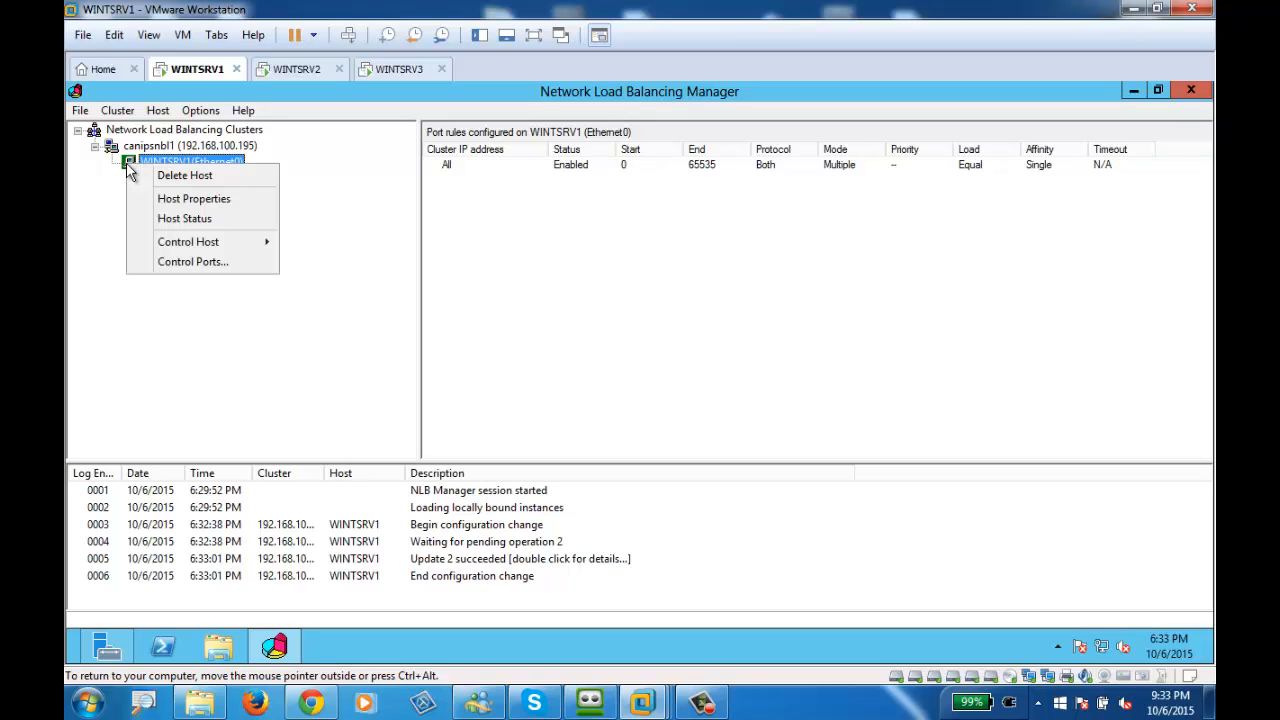
pyautogui.moveTo(238, 244)
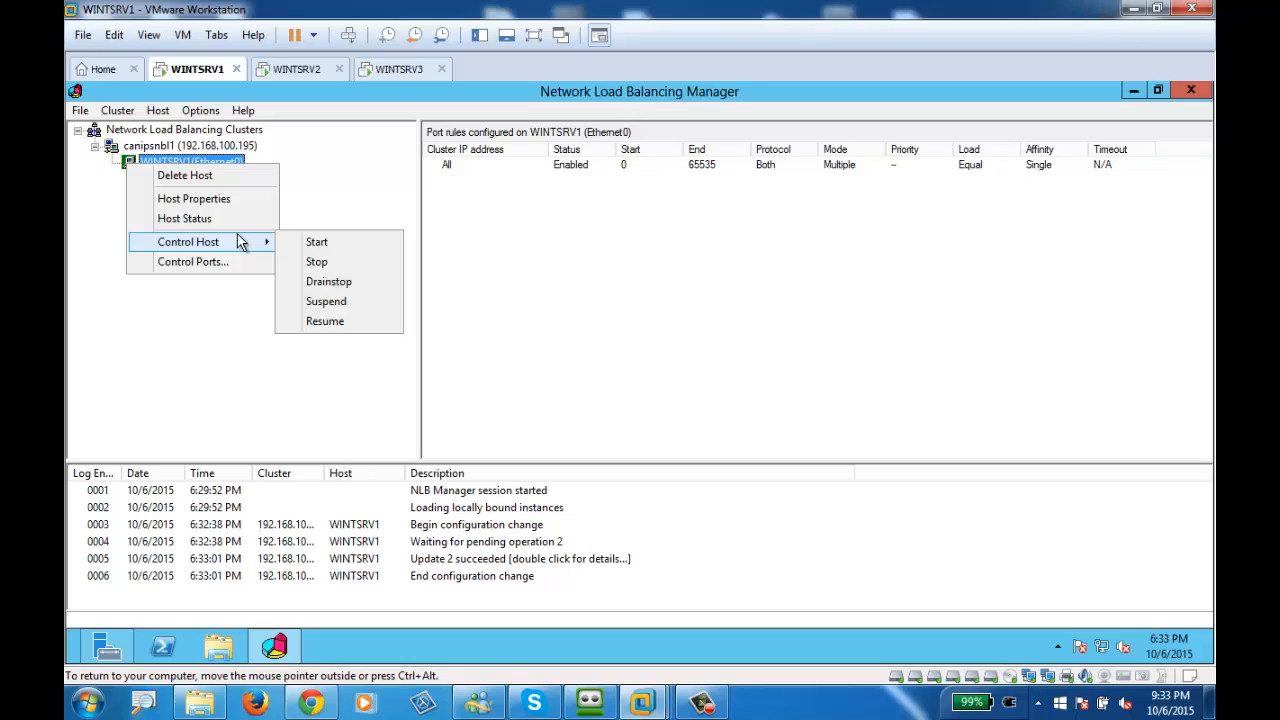
pyautogui.click(320, 262)
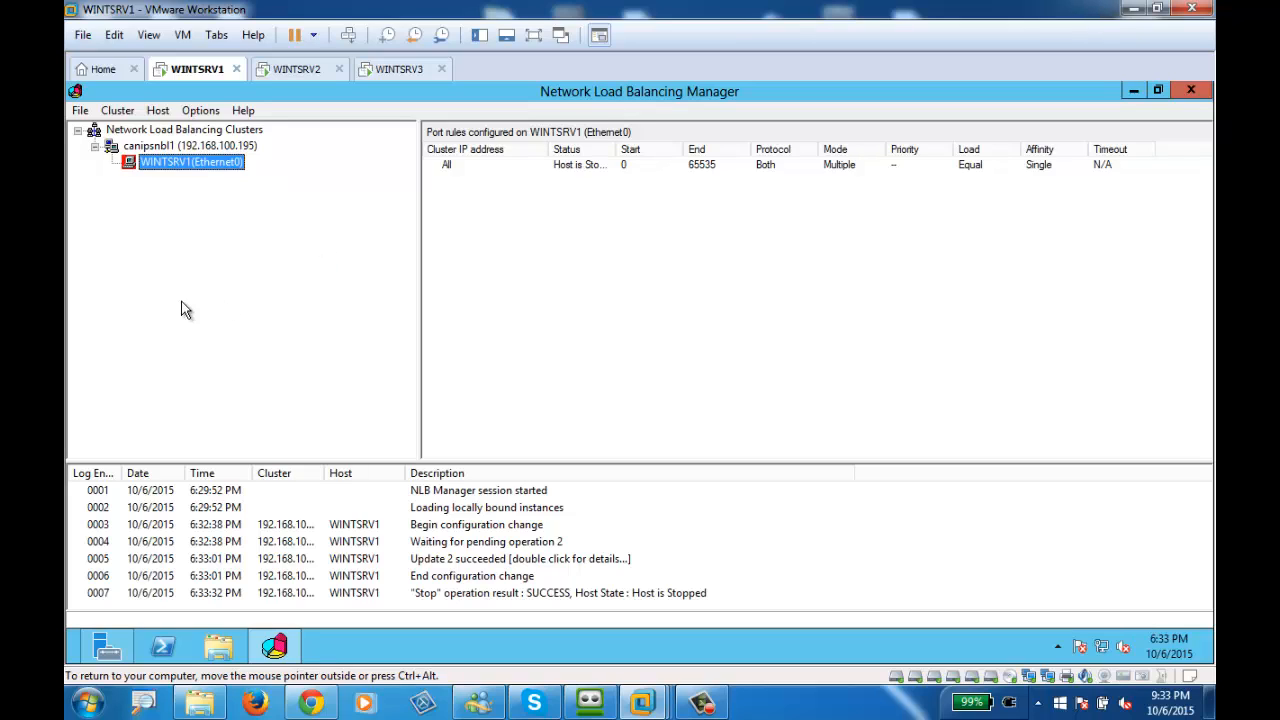
# Step: Start the stopped WINTSRV1 host in the canipsnbl1 cluster again
pyautogui.rightClick(157, 172)
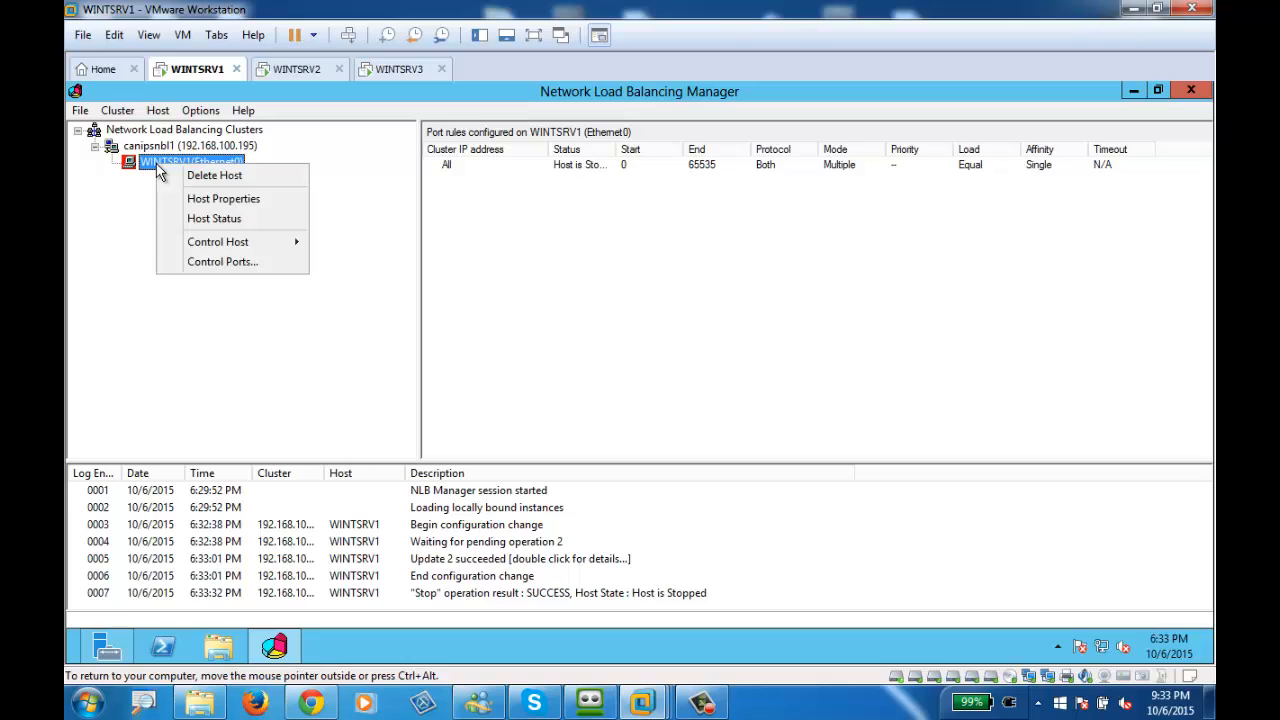
pyautogui.moveTo(250, 242)
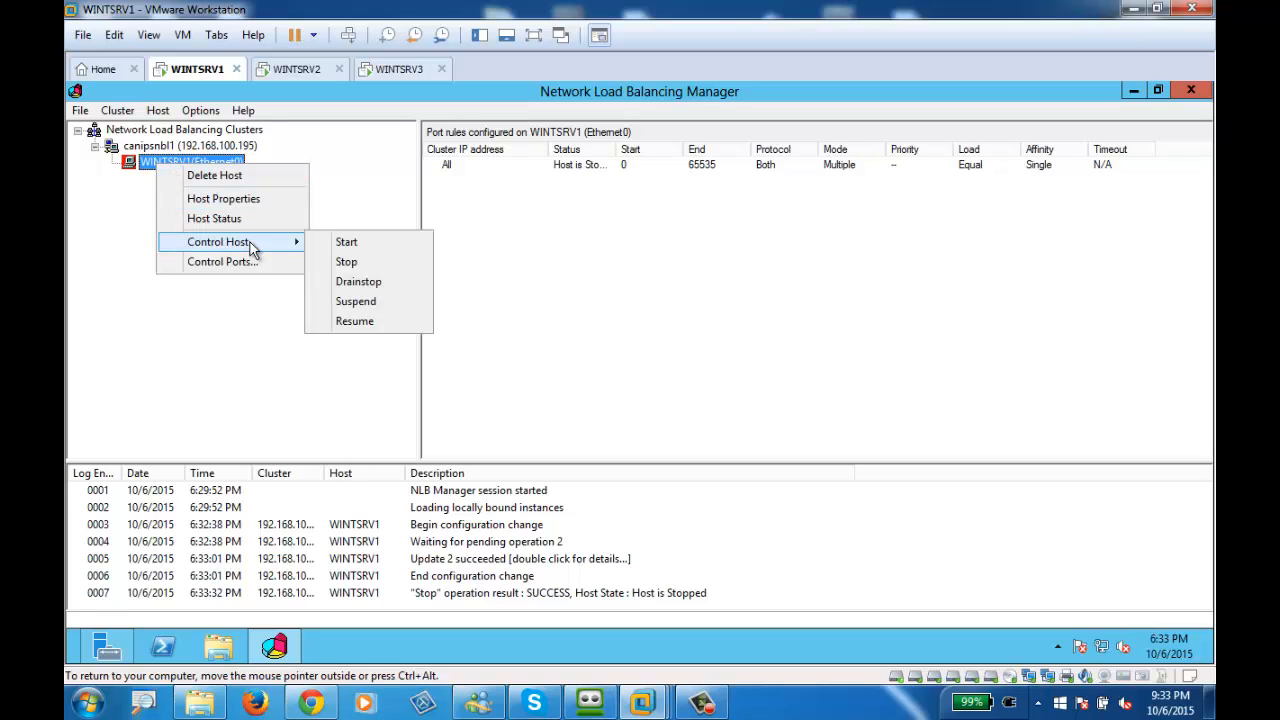
pyautogui.click(360, 248)
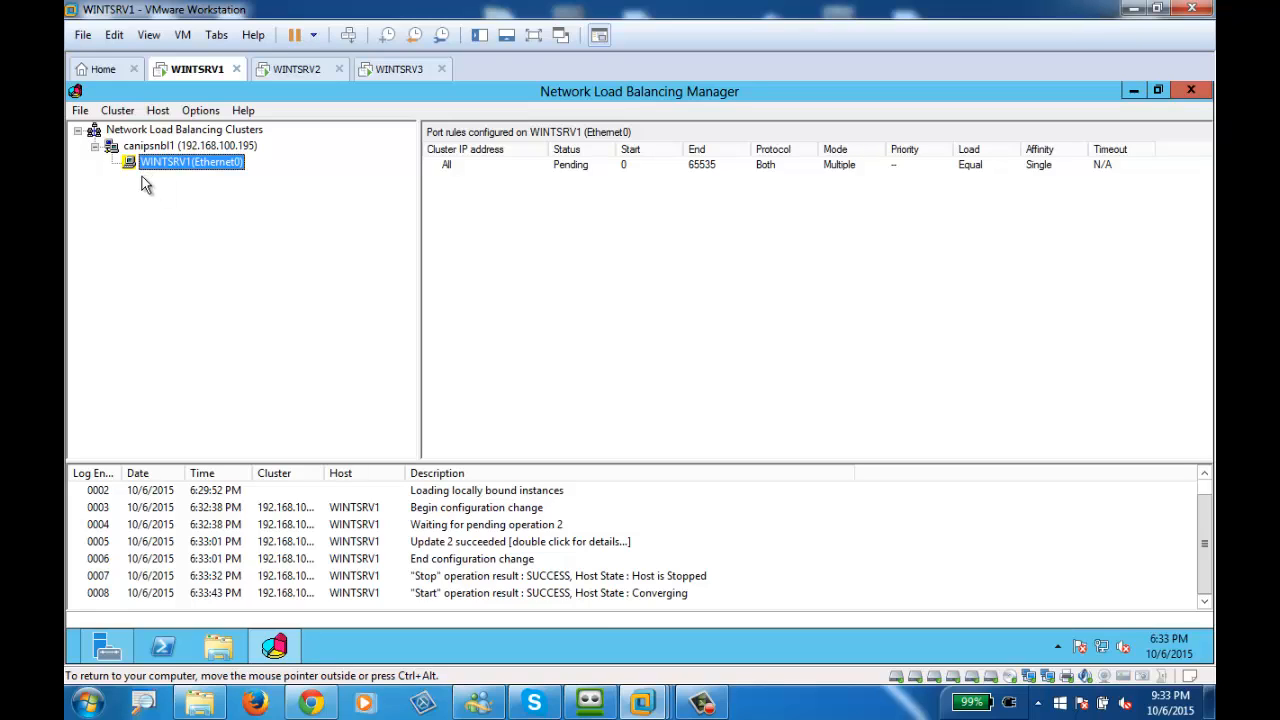
pyautogui.click(702, 703)
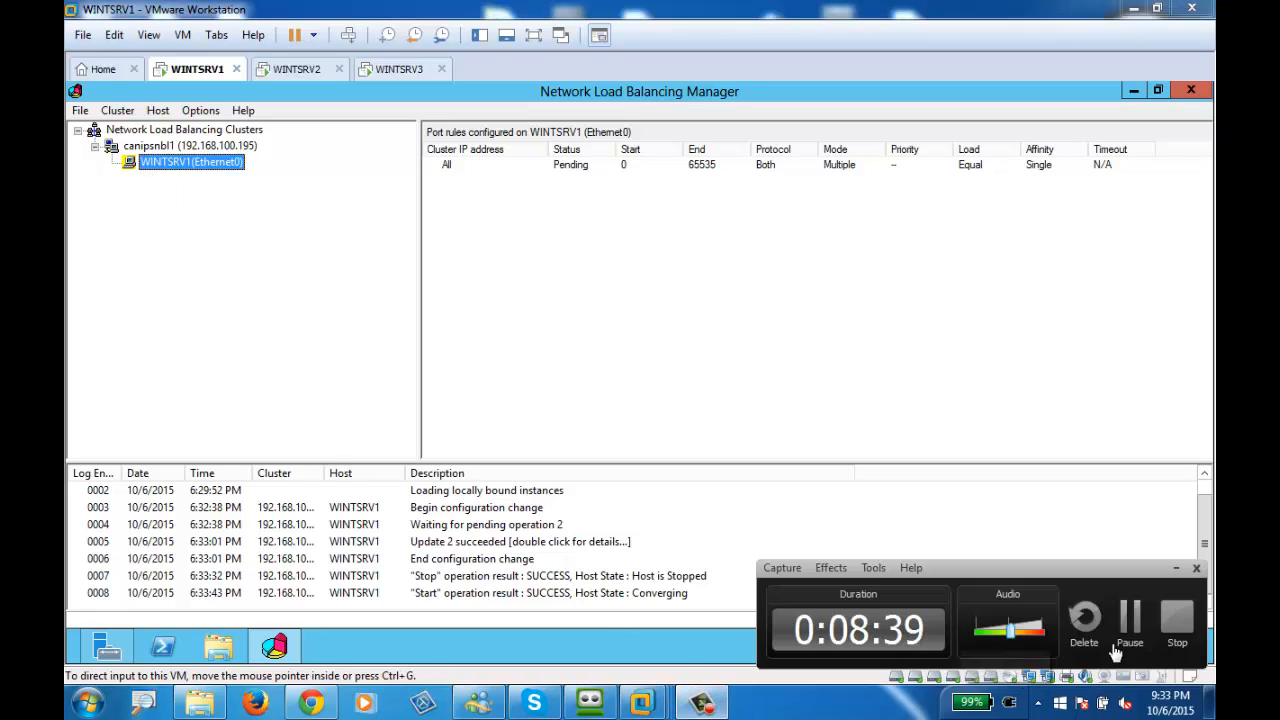
pyautogui.click(1112, 630)
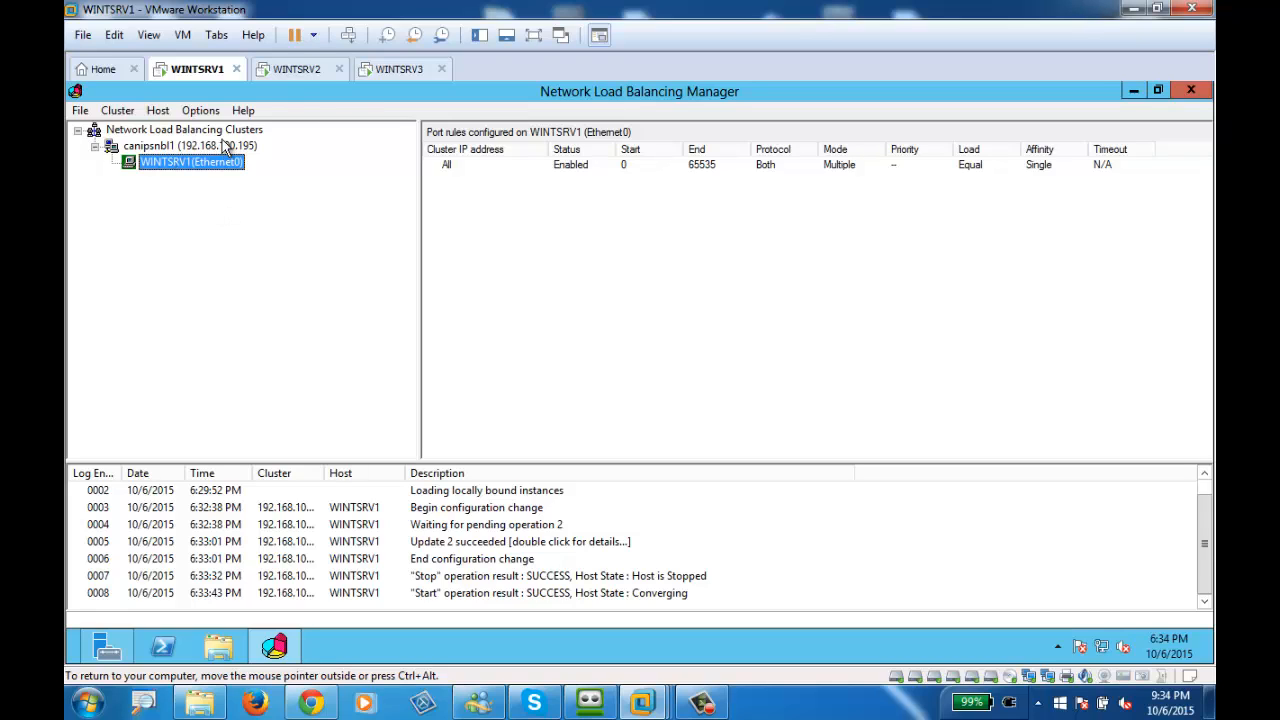
pyautogui.click(308, 75)
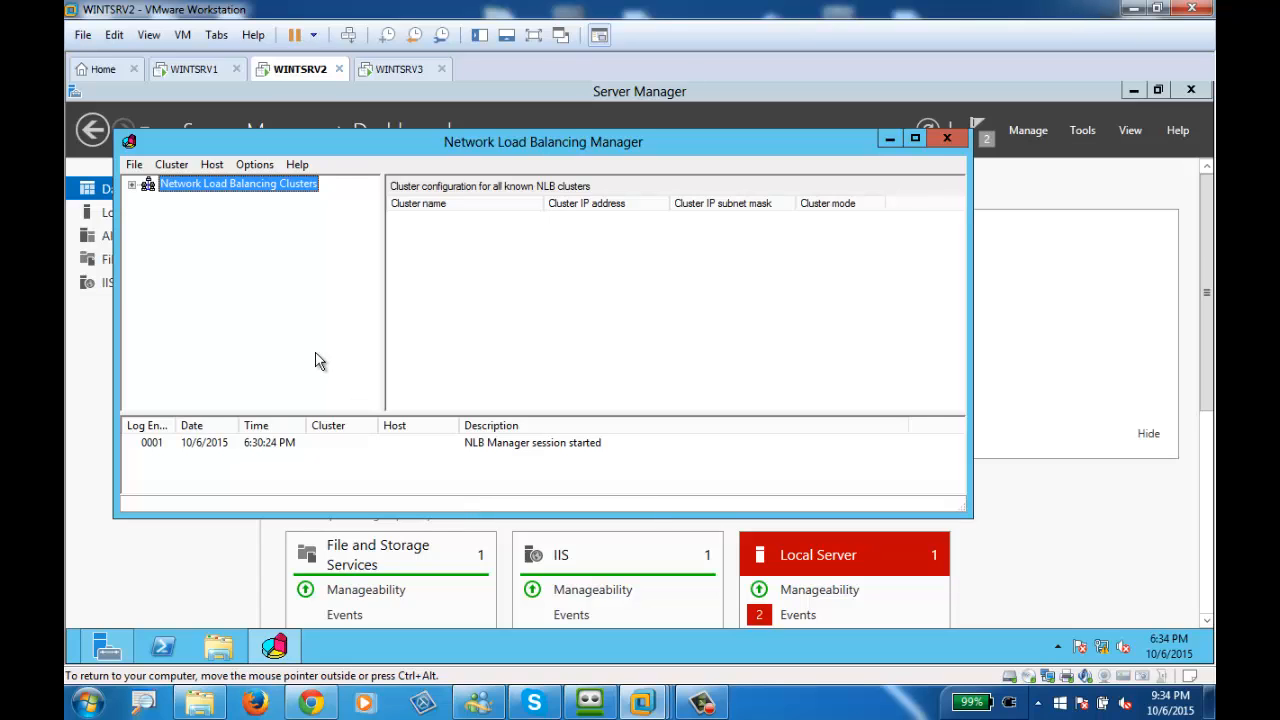
pyautogui.click(190, 70)
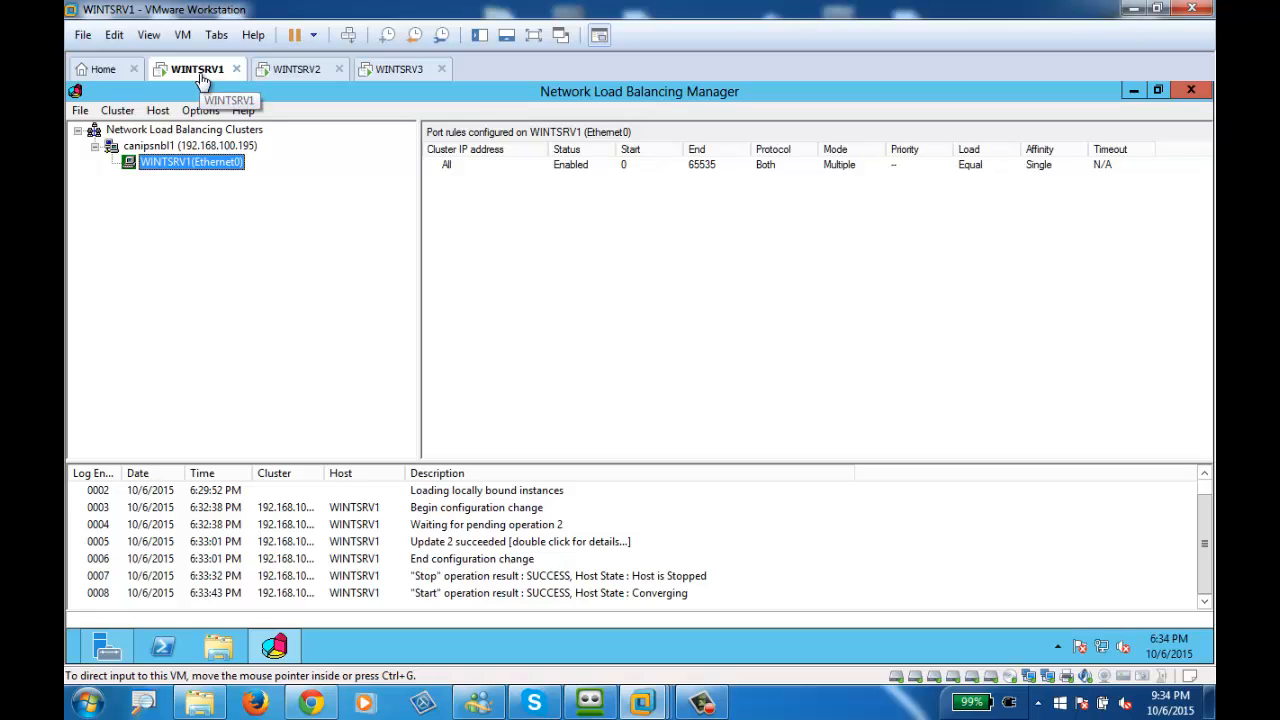
# Step: Add host wintsrv2 to the canipsnbl1 cluster through its Ethernet0 interface, keeping priority 2, the Started default state and the default port rule
pyautogui.rightClick(194, 148)
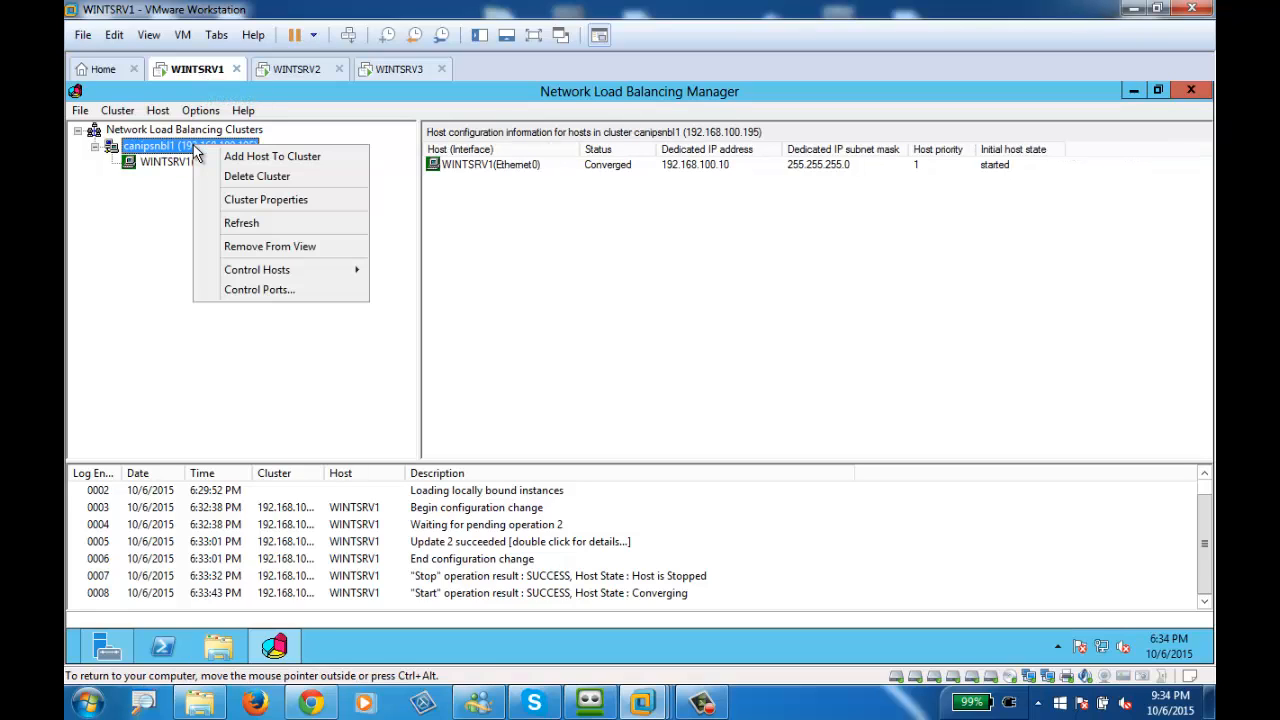
pyautogui.click(272, 160)
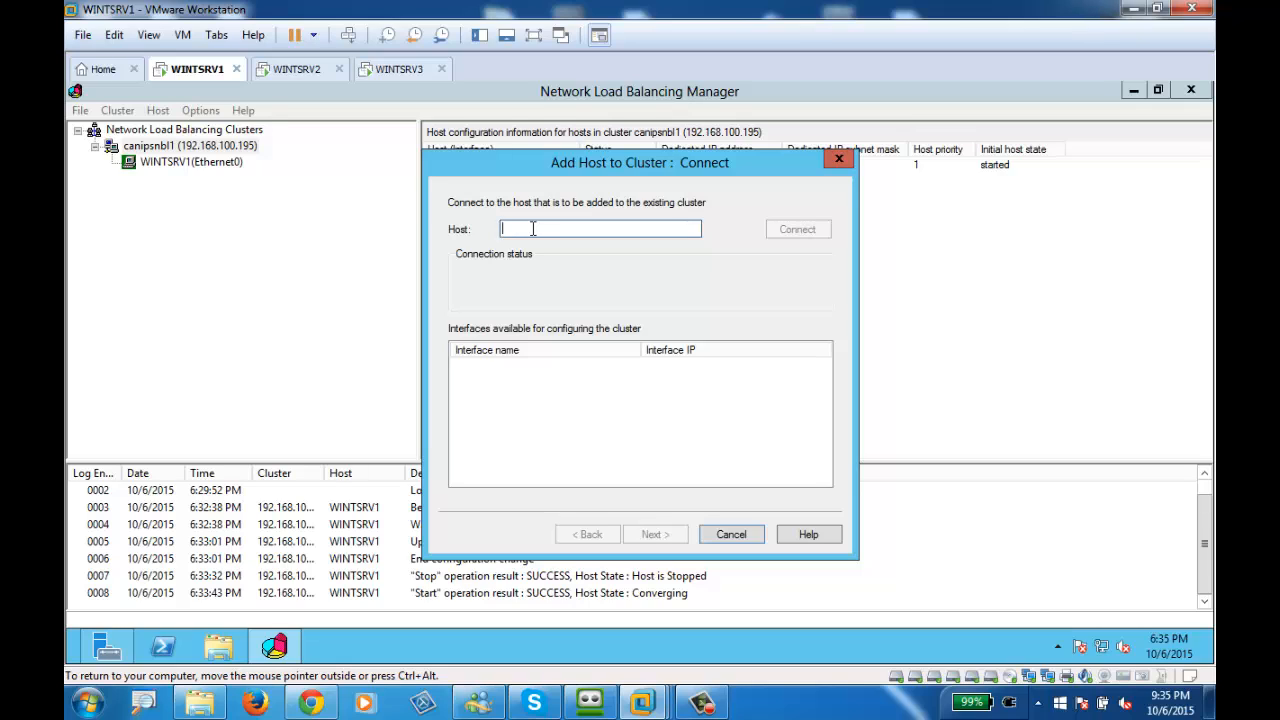
pyautogui.write('win')
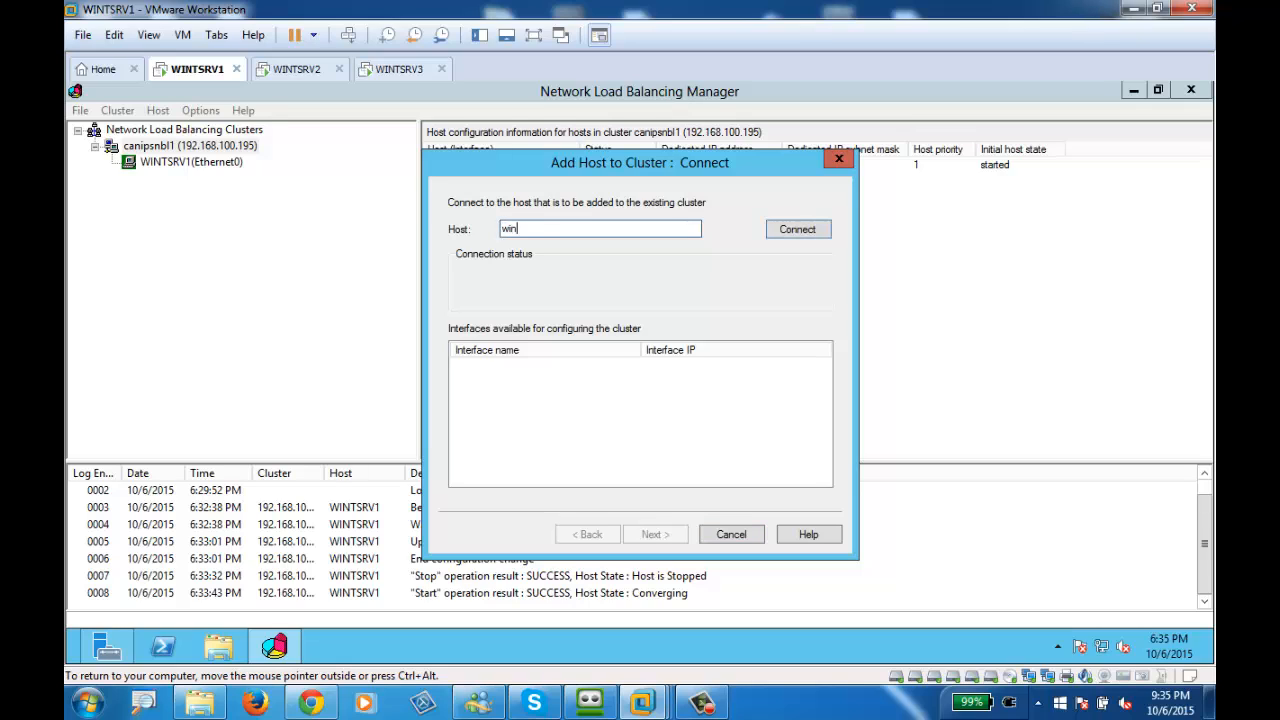
pyautogui.write('tsrv2')
pyautogui.click(800, 230)
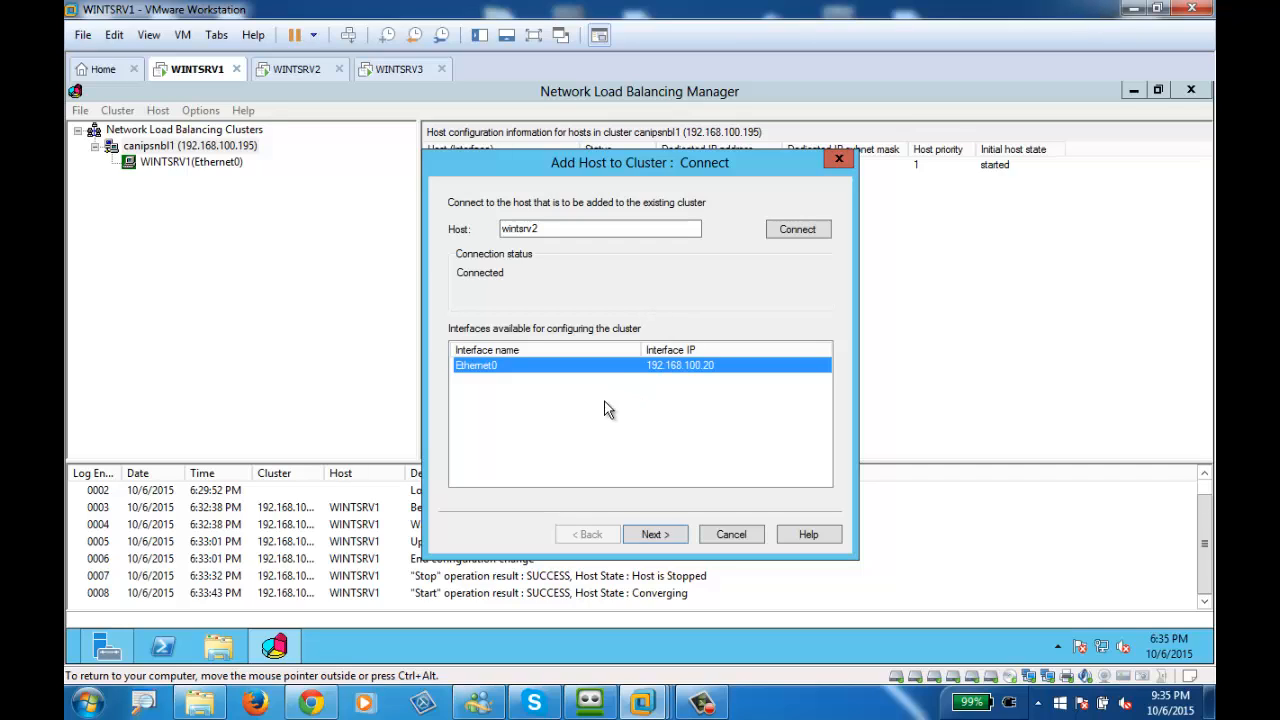
pyautogui.click(664, 543)
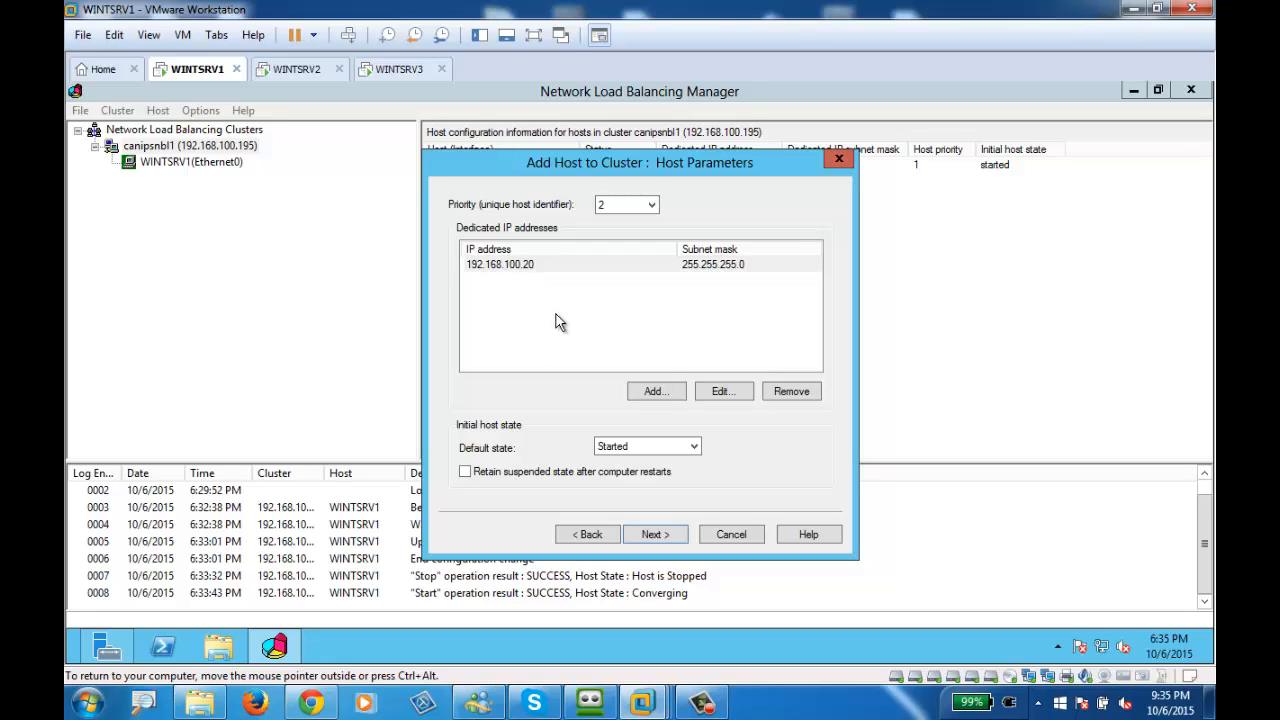
pyautogui.click(655, 535)
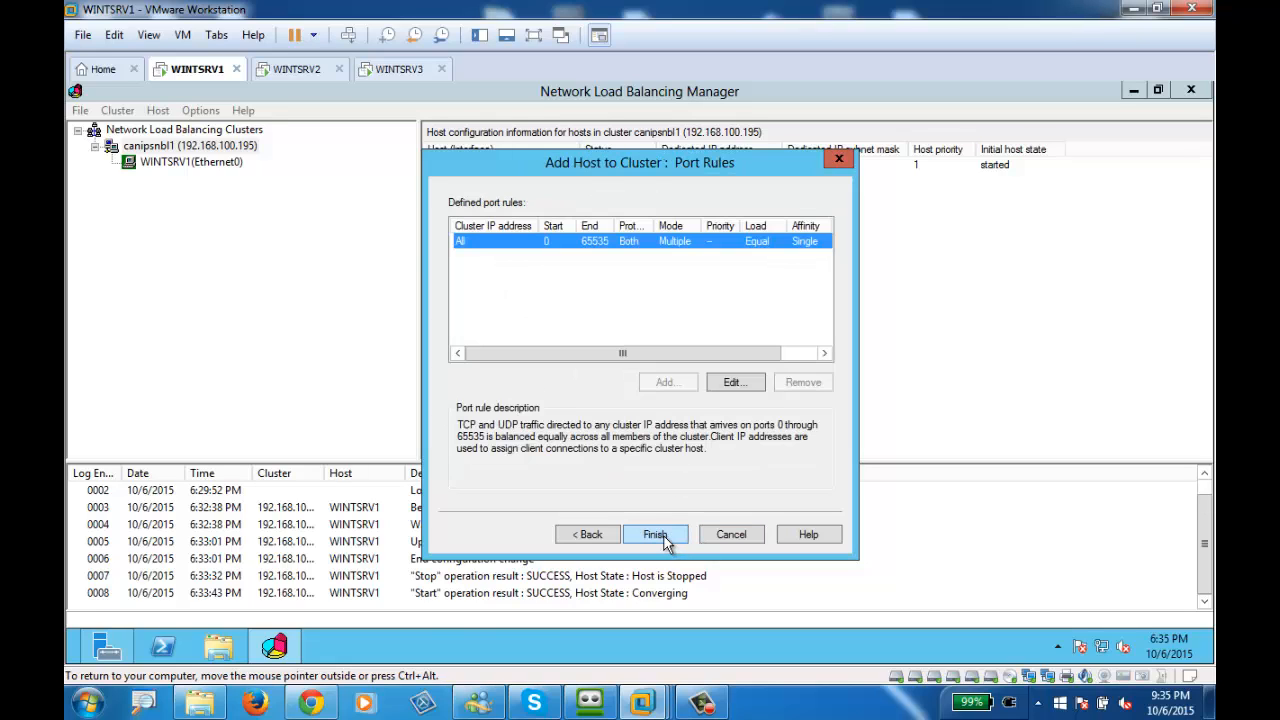
pyautogui.click(655, 535)
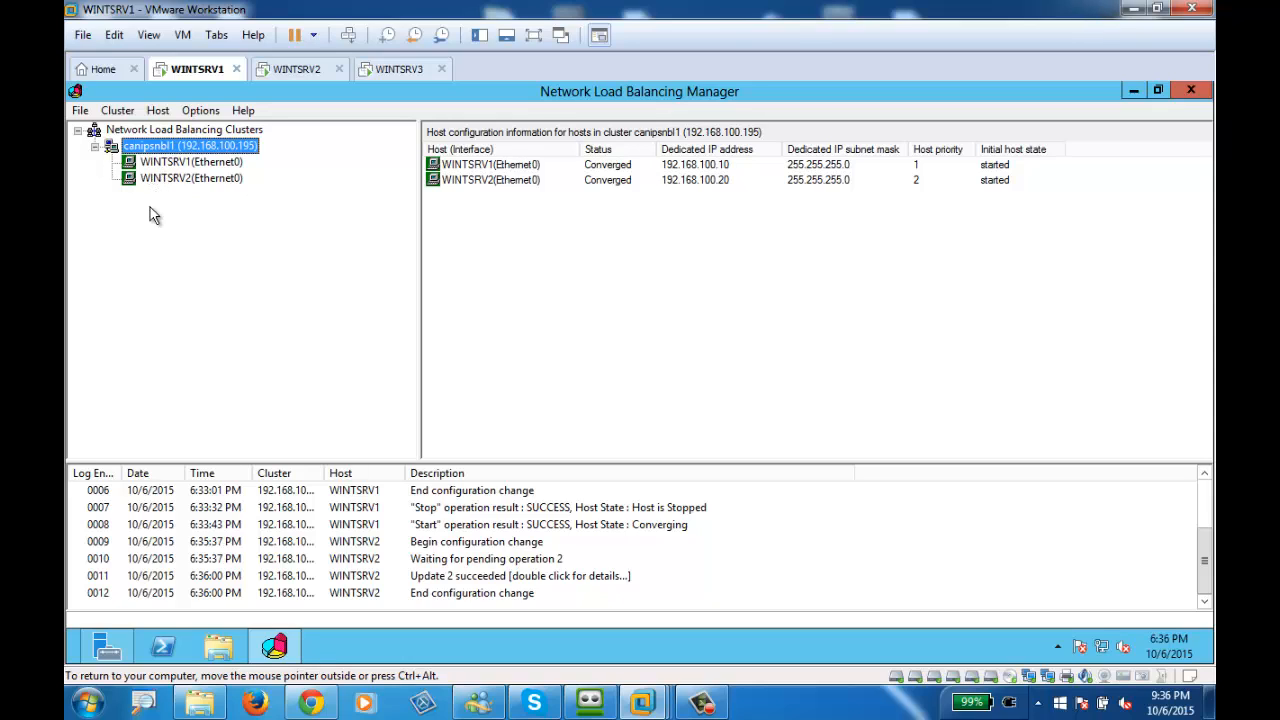
# Step: Add host wintsrv3 to the canipsnbl1 cluster through its Ethernet0 interface, keeping the default host parameters and port rule
pyautogui.rightClick(185, 145)
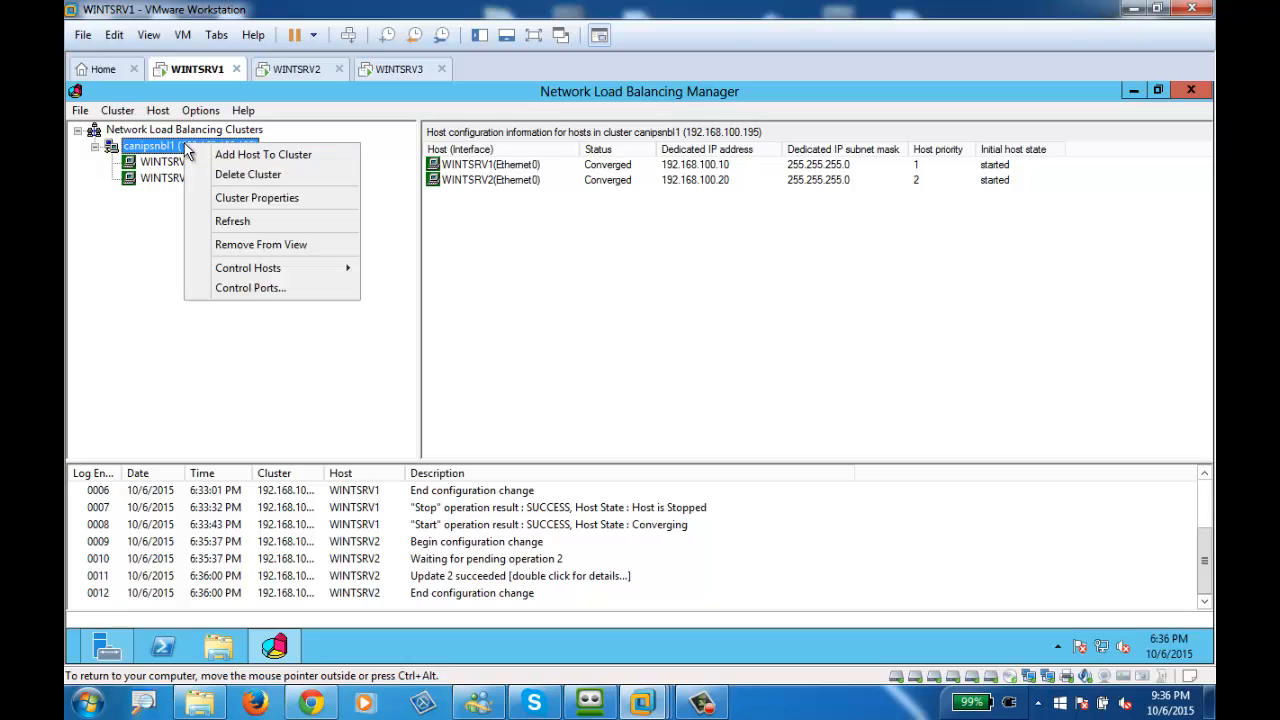
pyautogui.click(248, 157)
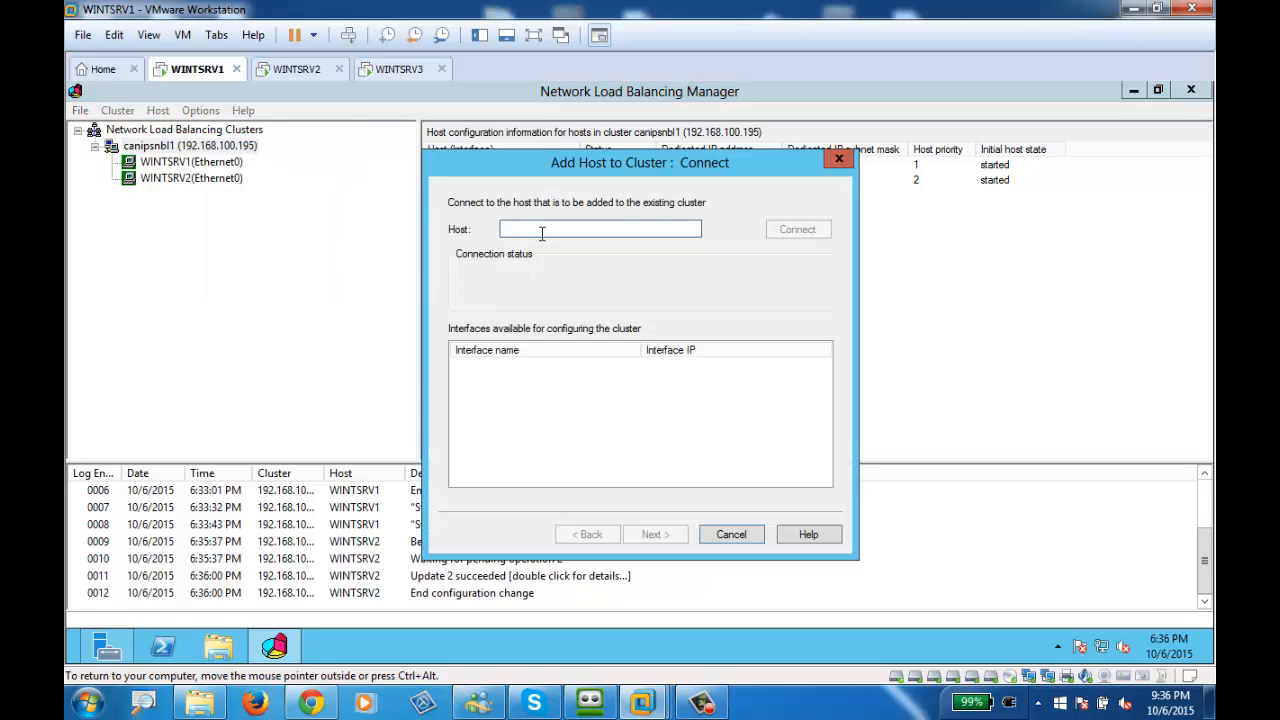
pyautogui.write('win')
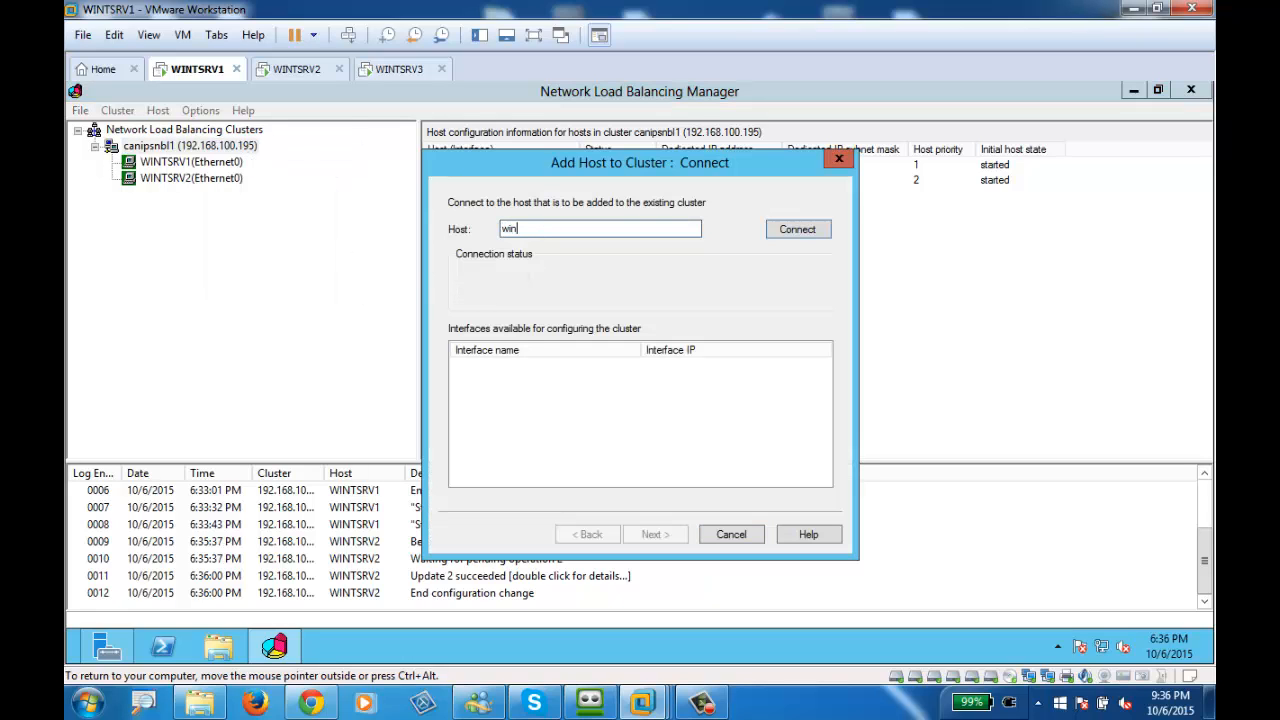
pyautogui.write('tsrv3')
pyautogui.click(790, 232)
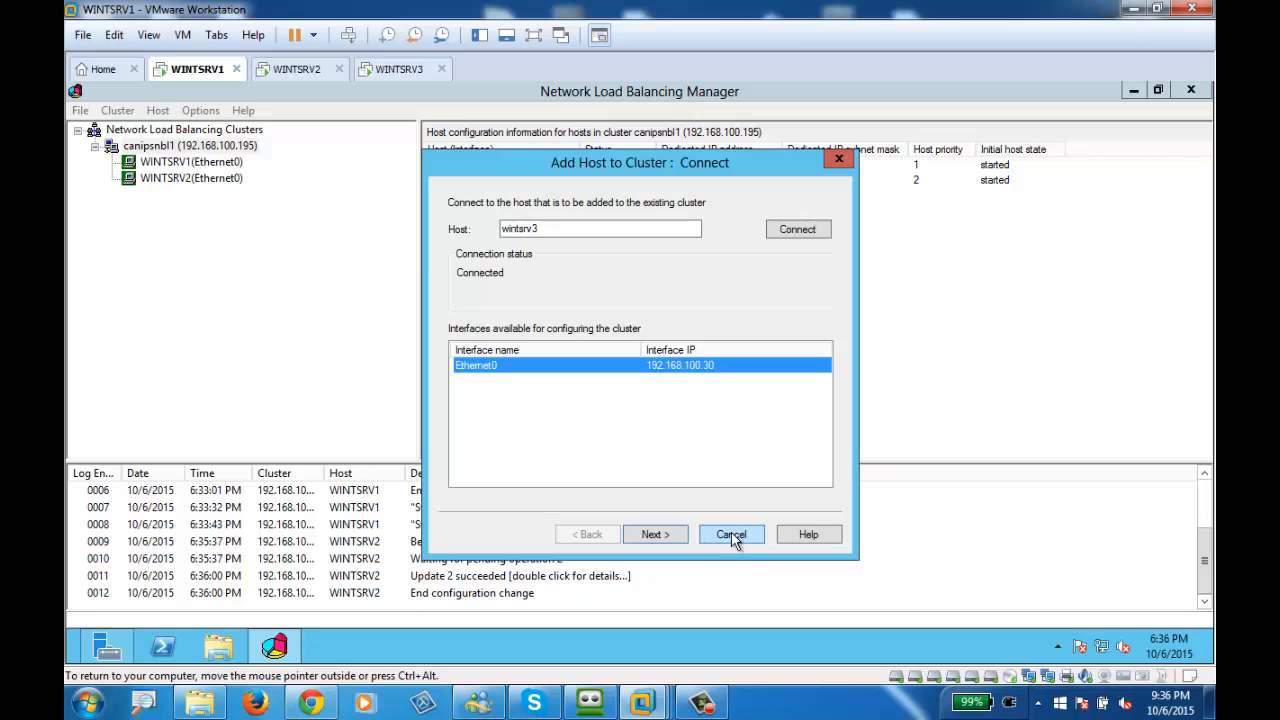
pyautogui.click(658, 537)
pyautogui.click(658, 537)
pyautogui.click(658, 537)
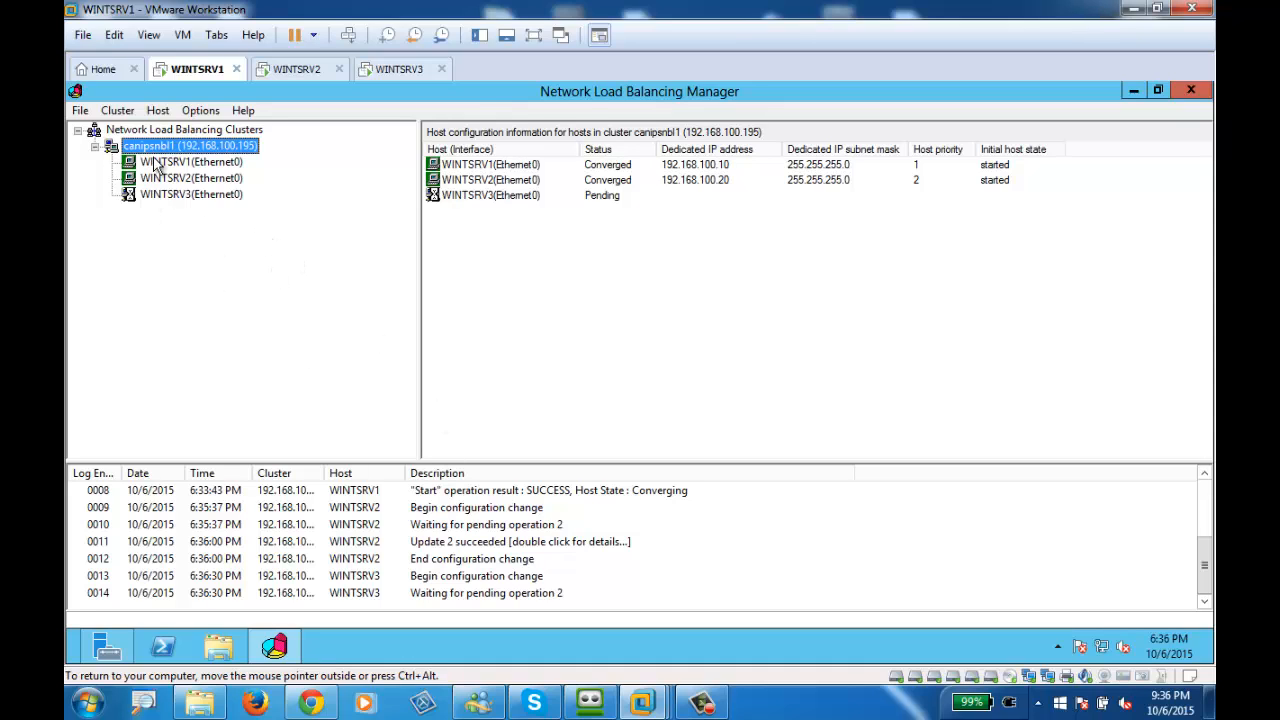
pyautogui.click(705, 703)
pyautogui.click(1130, 617)
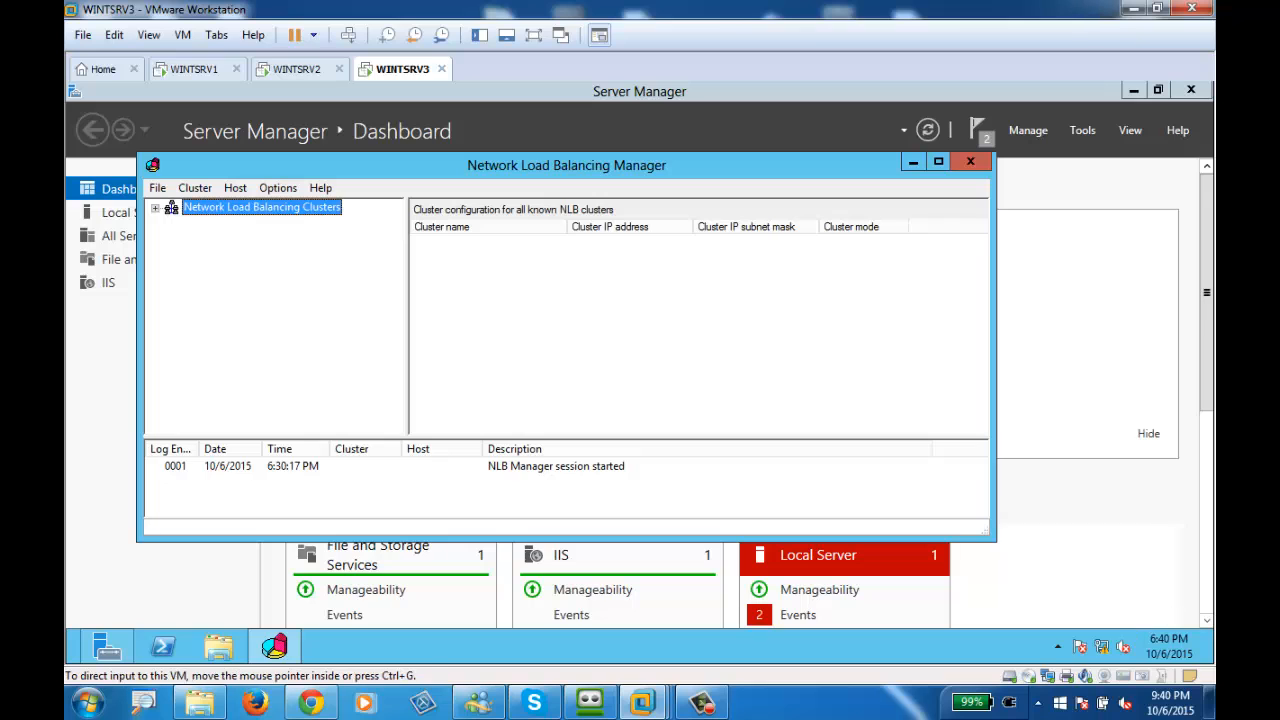
pyautogui.click(193, 69)
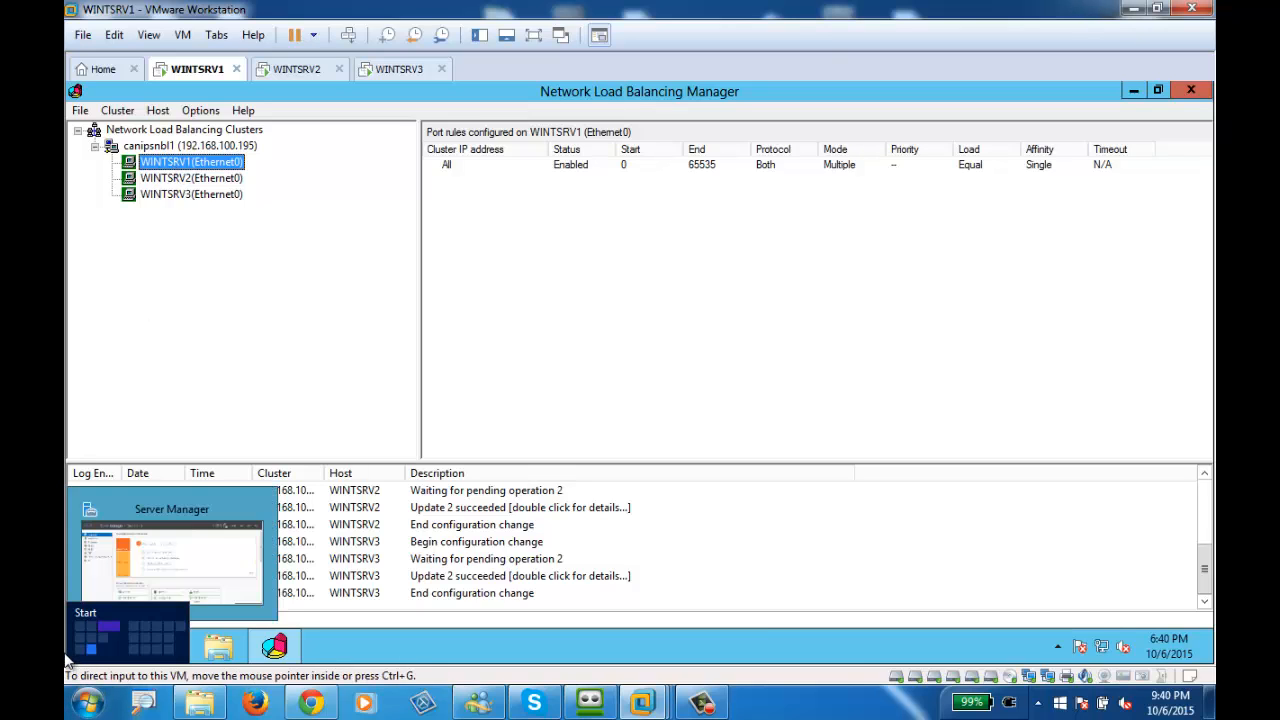
pyautogui.click(75, 660)
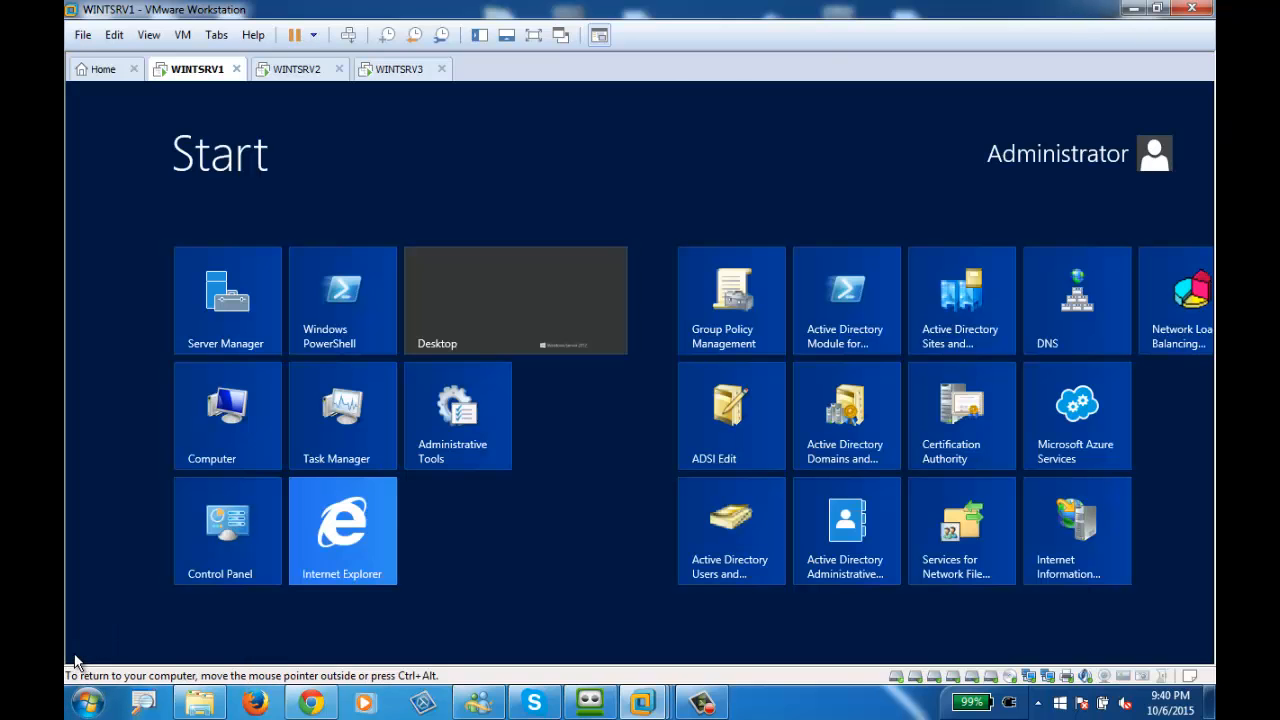
pyautogui.click(380, 547)
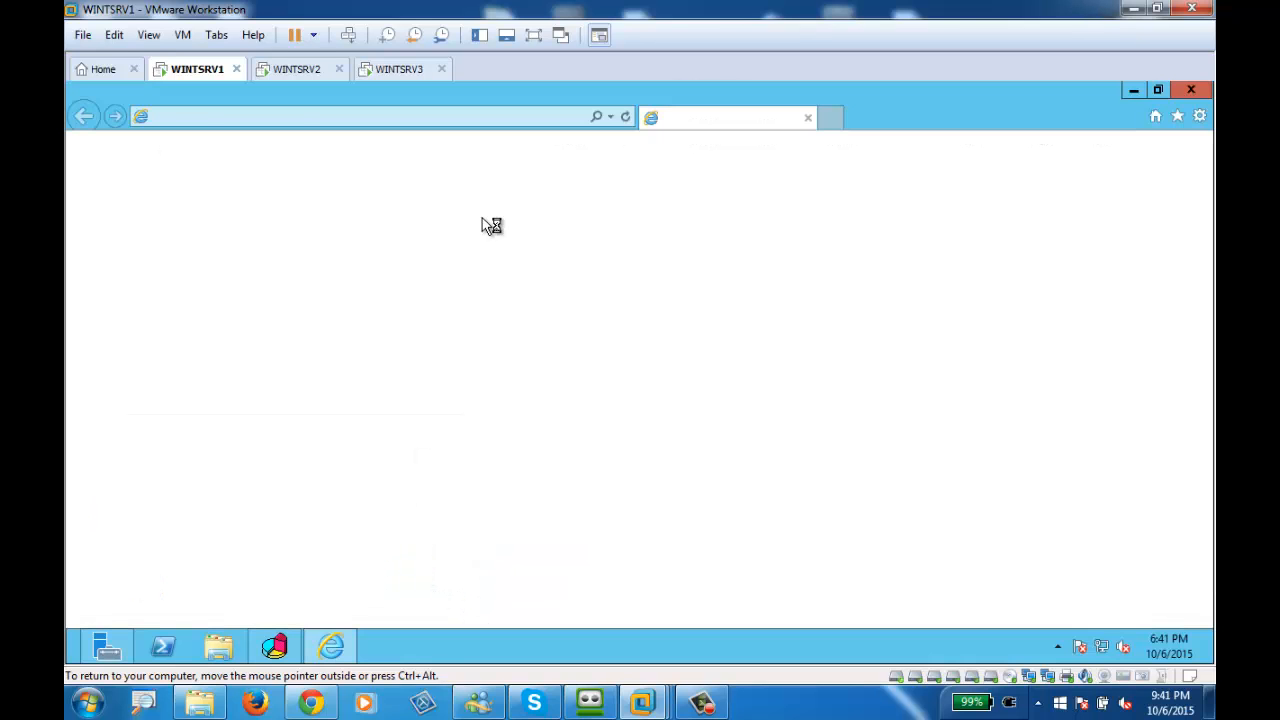
pyautogui.click(380, 118)
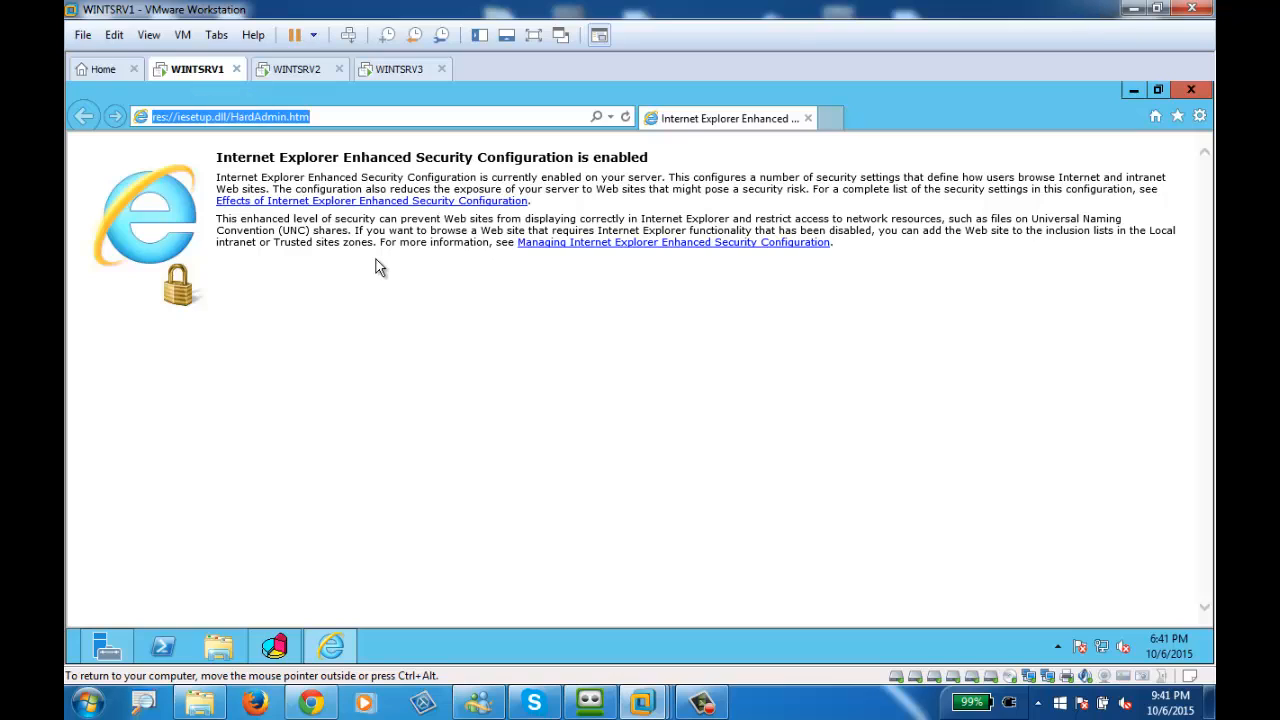
pyautogui.write('htto')
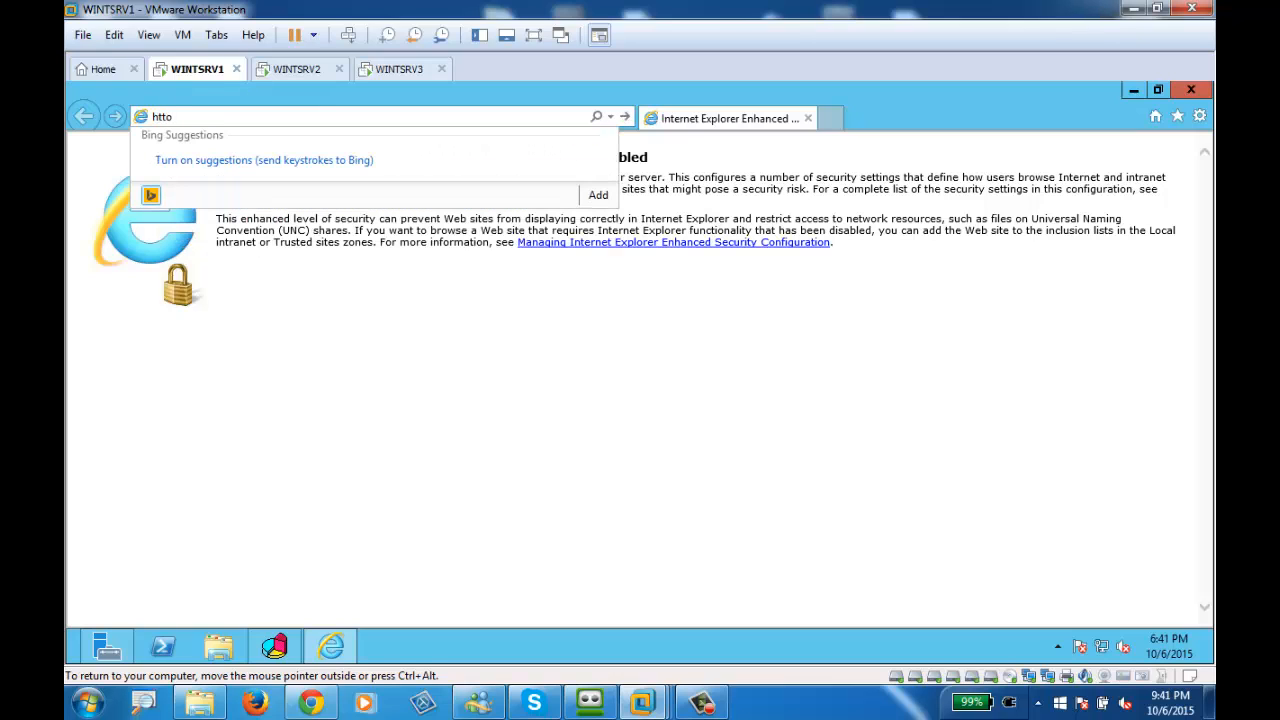
pyautogui.press('BackSpace')
pyautogui.write('p://192')
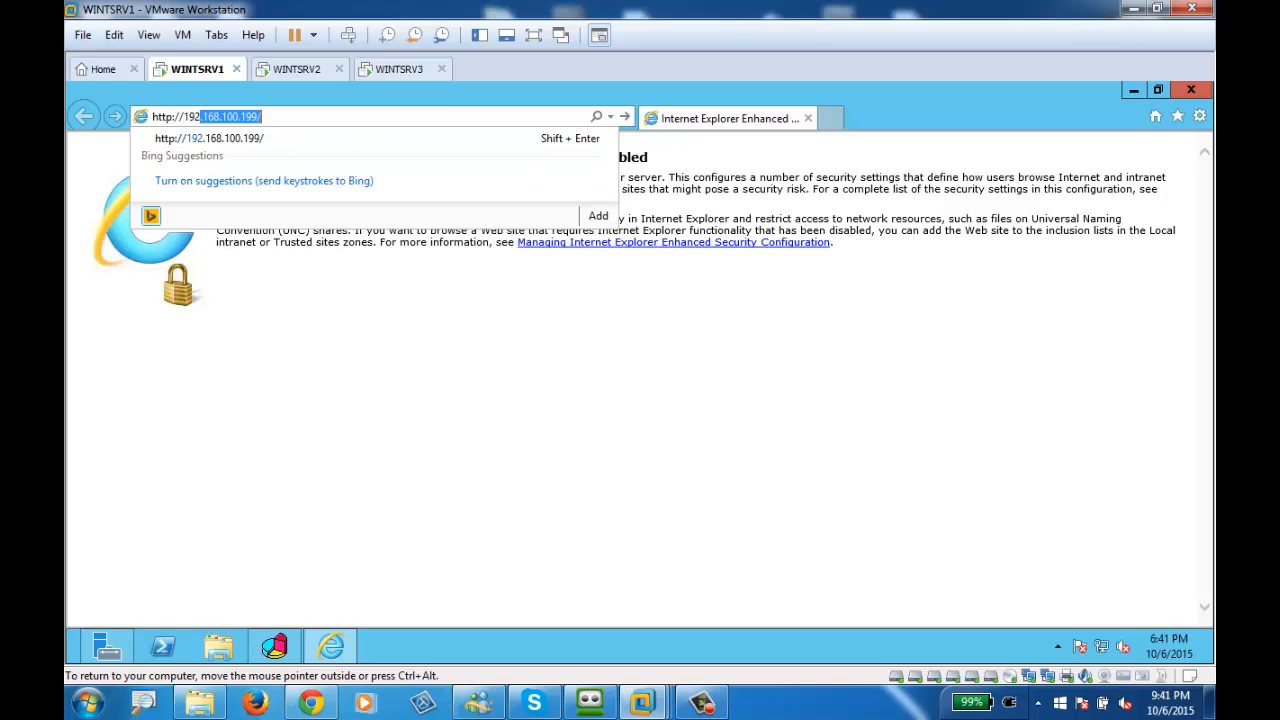
pyautogui.write('.168.100.10')
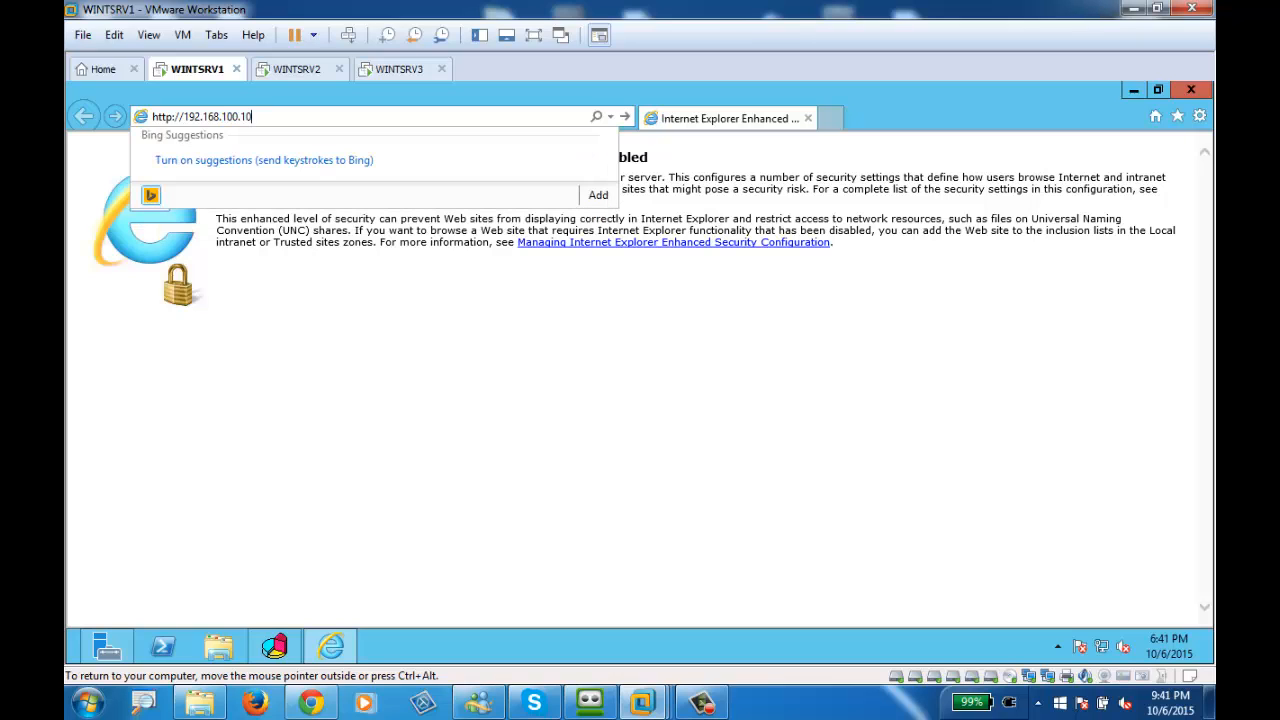
pyautogui.press('Return')
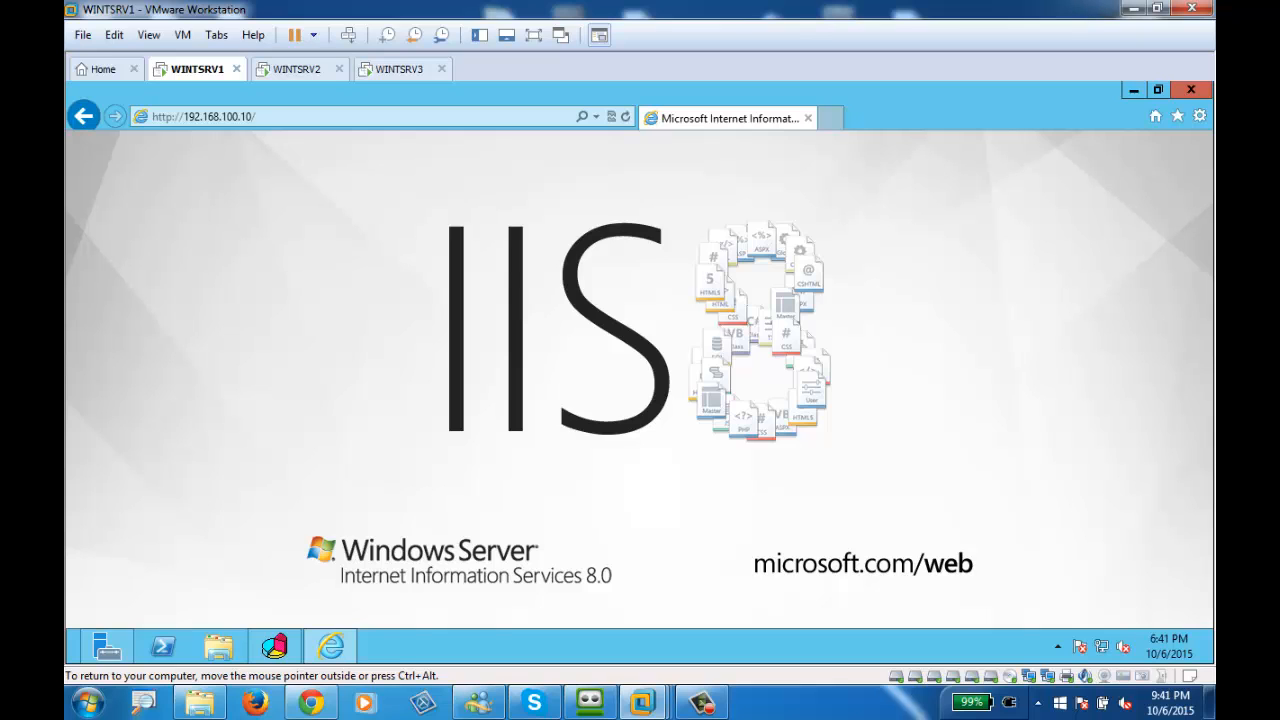
# Step: Switch to the WINTSRV2 machine, start Internet Explorer and dismiss its first-run setup dialog
pyautogui.click(300, 70)
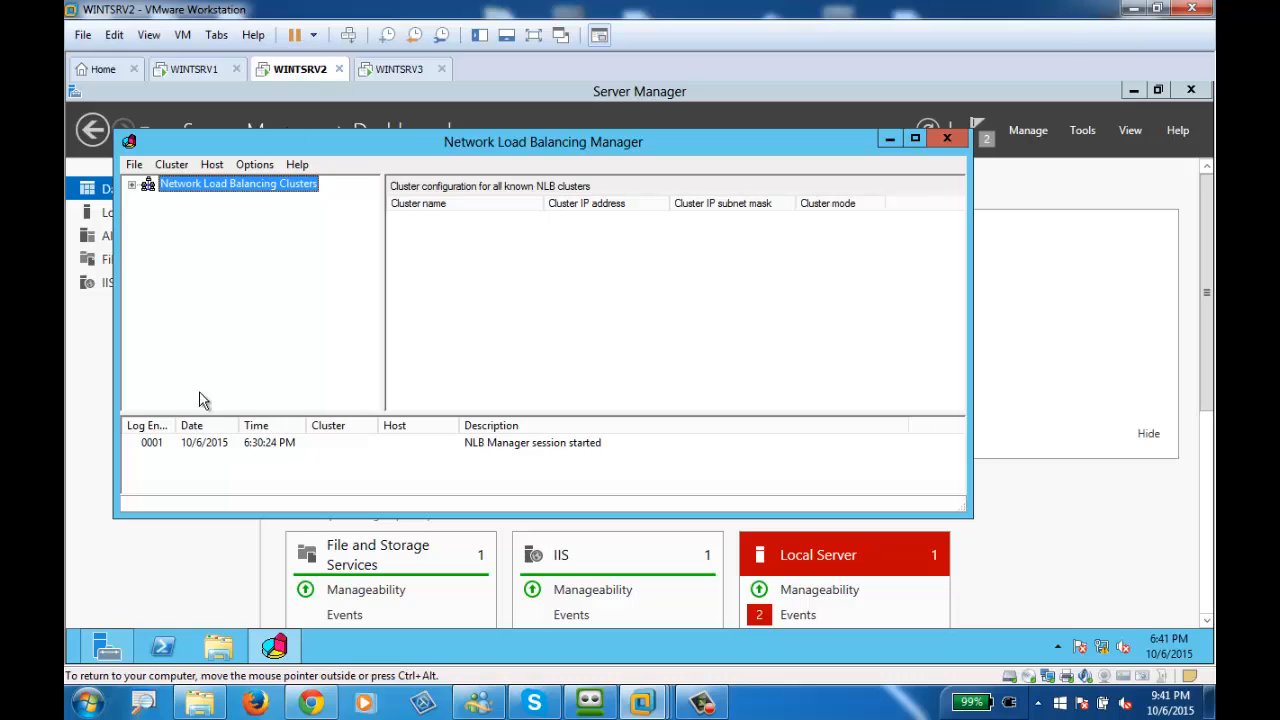
pyautogui.click(72, 665)
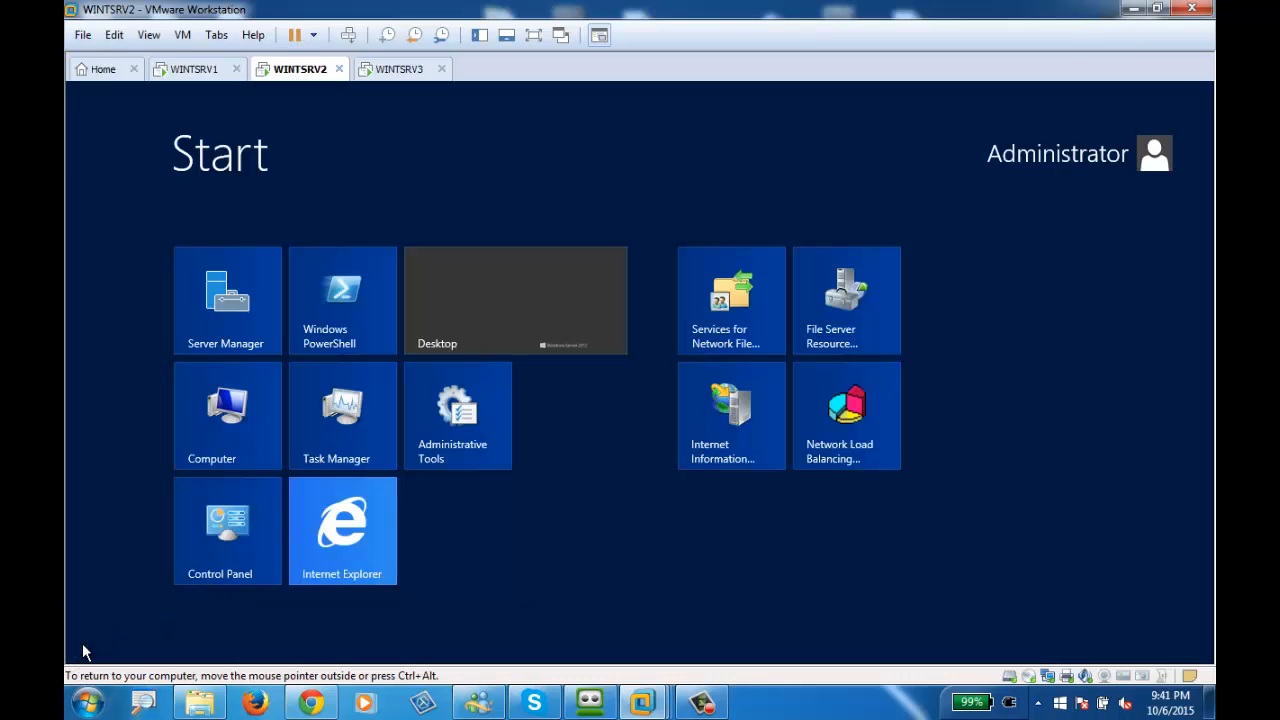
pyautogui.click(365, 535)
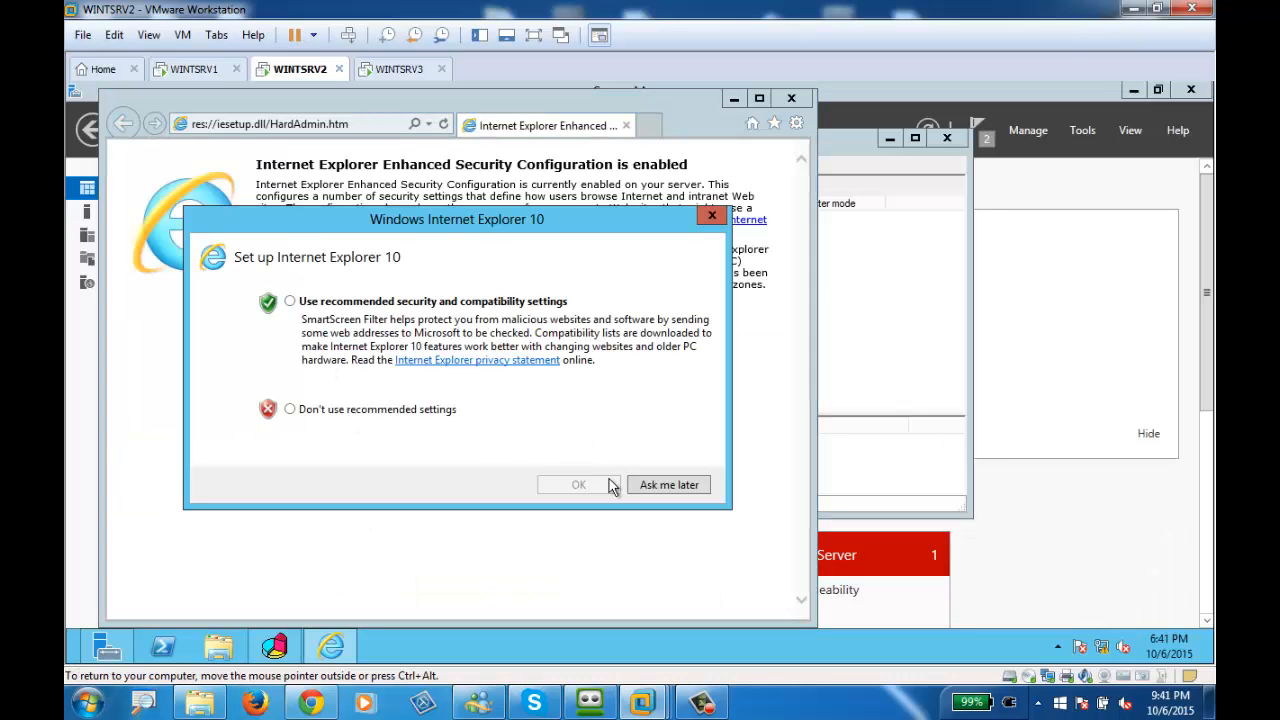
pyautogui.click(586, 490)
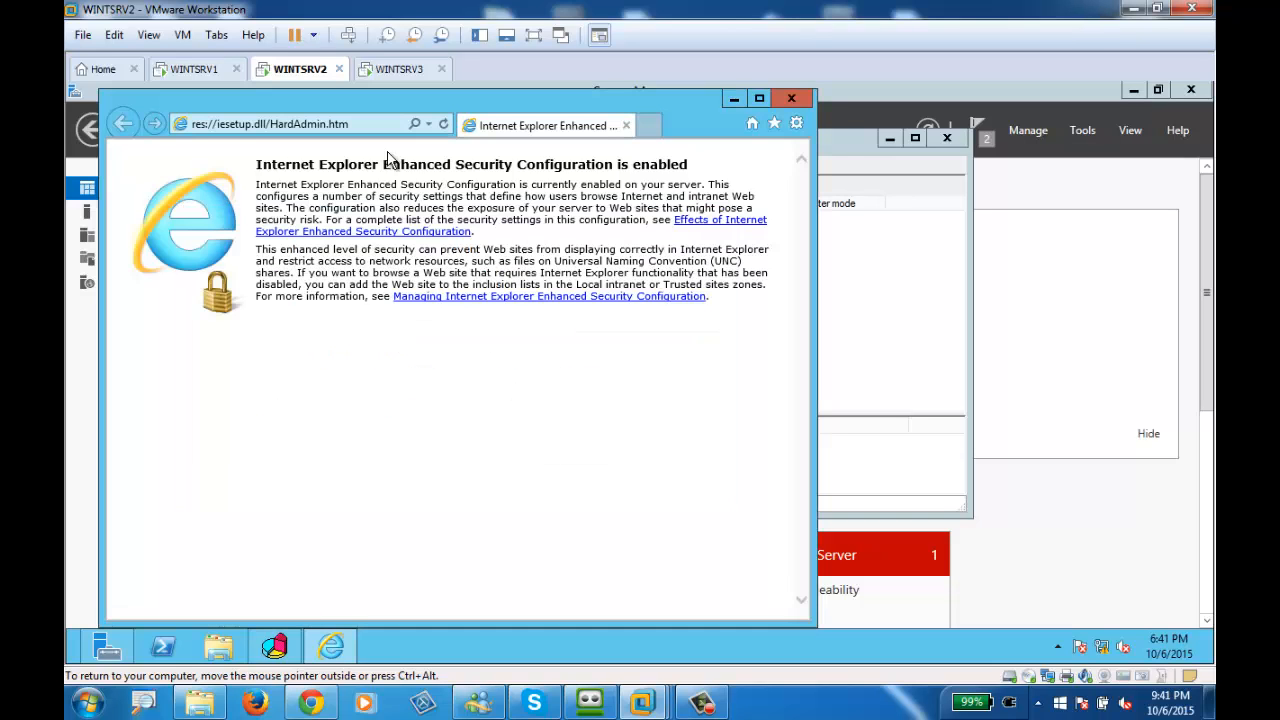
pyautogui.click(366, 123)
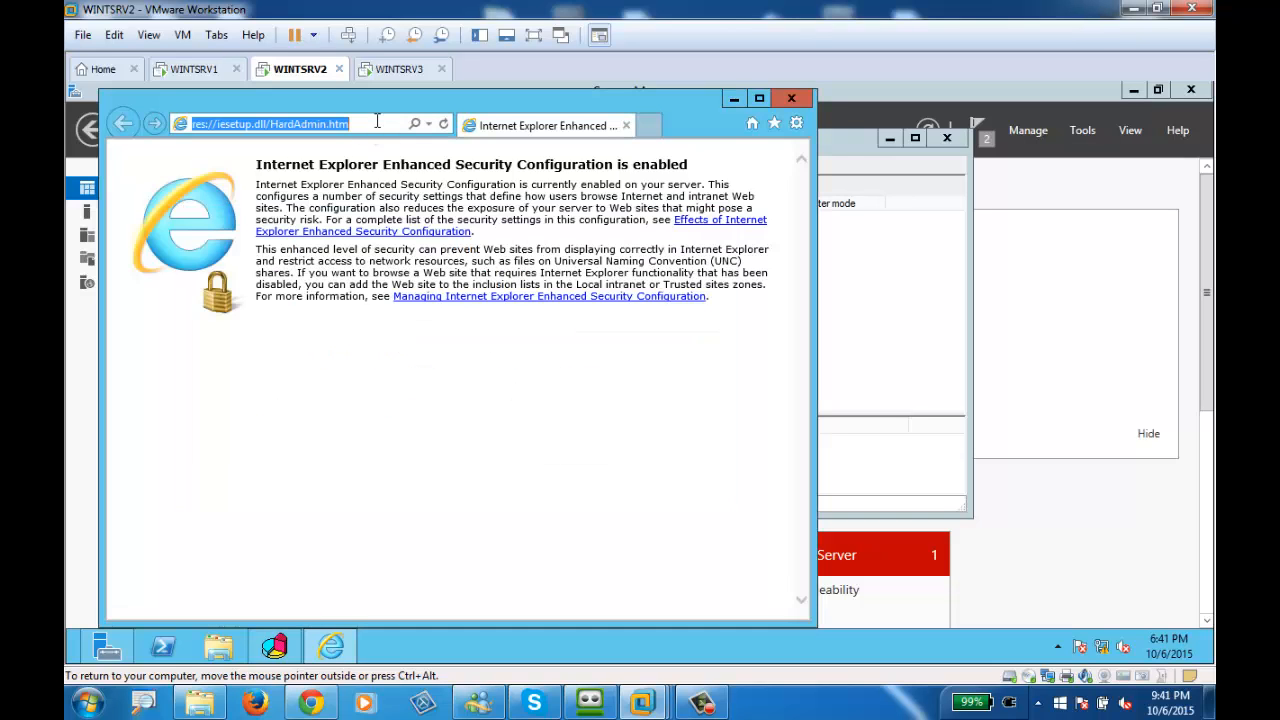
pyautogui.write('http:/')
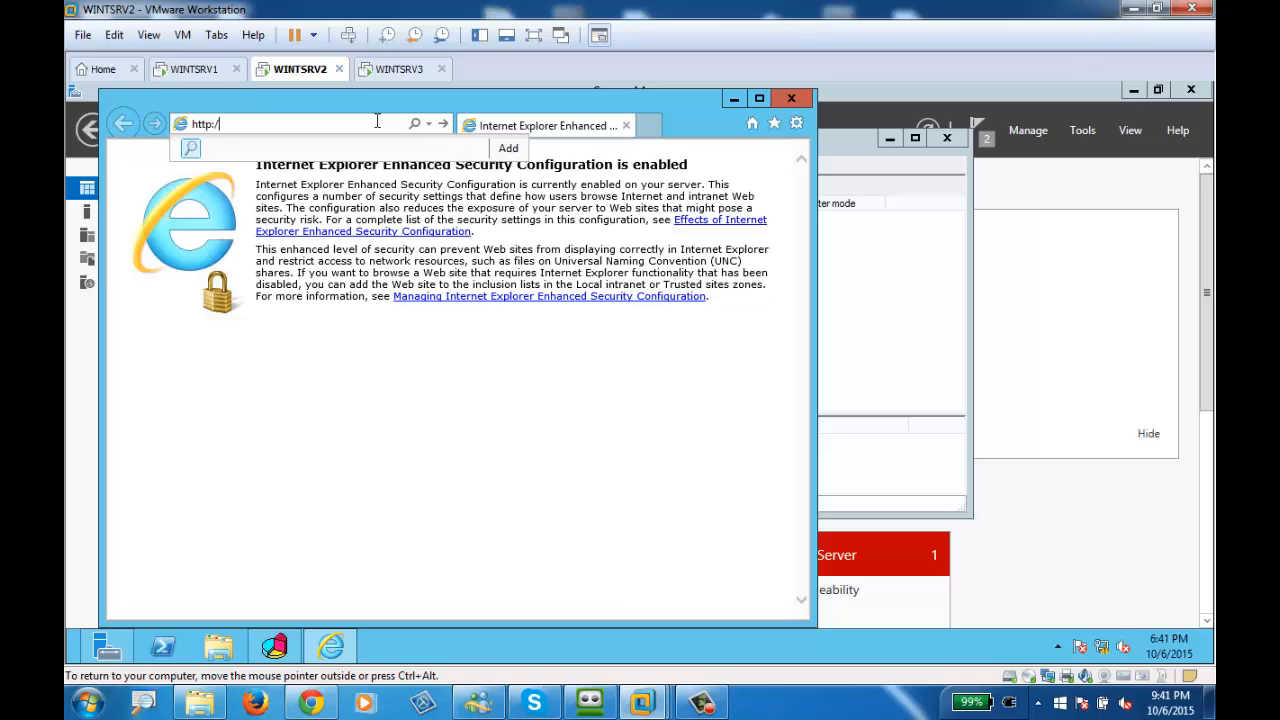
pyautogui.write('/192.168')
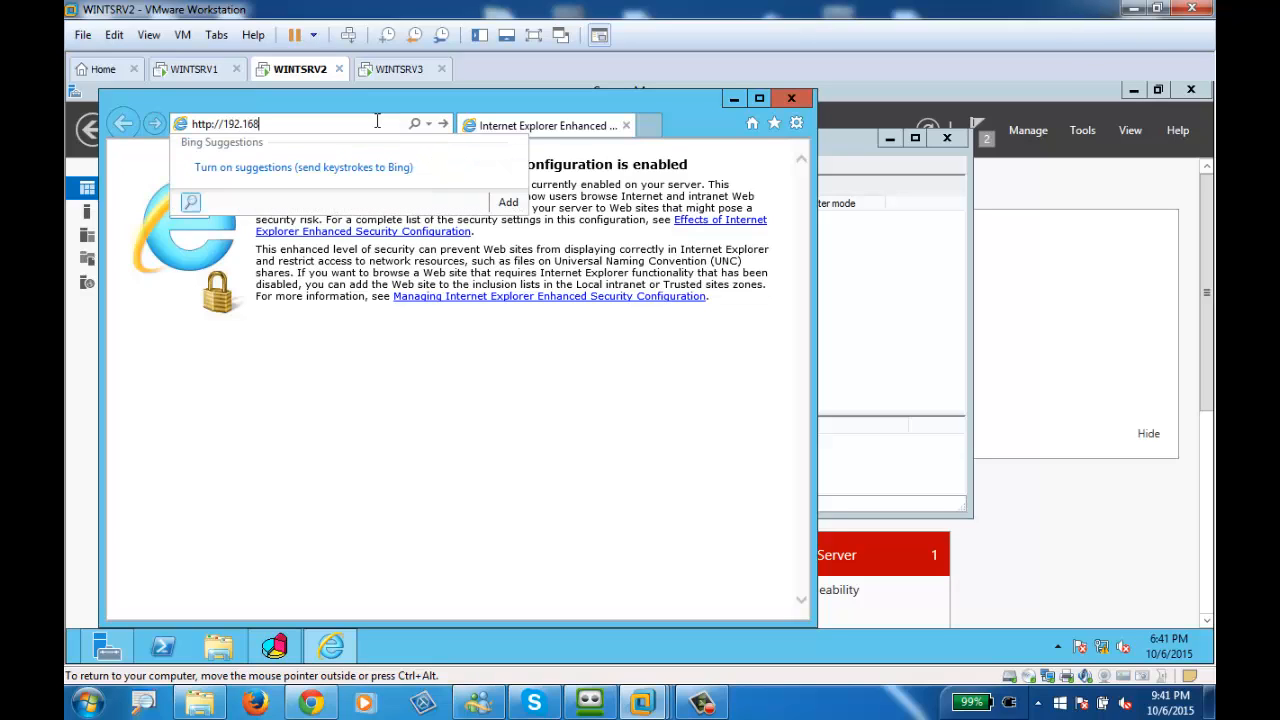
pyautogui.write('.100.20')
pyautogui.write('1')
pyautogui.press('BackSpace')
pyautogui.write('1')
pyautogui.press('Return')
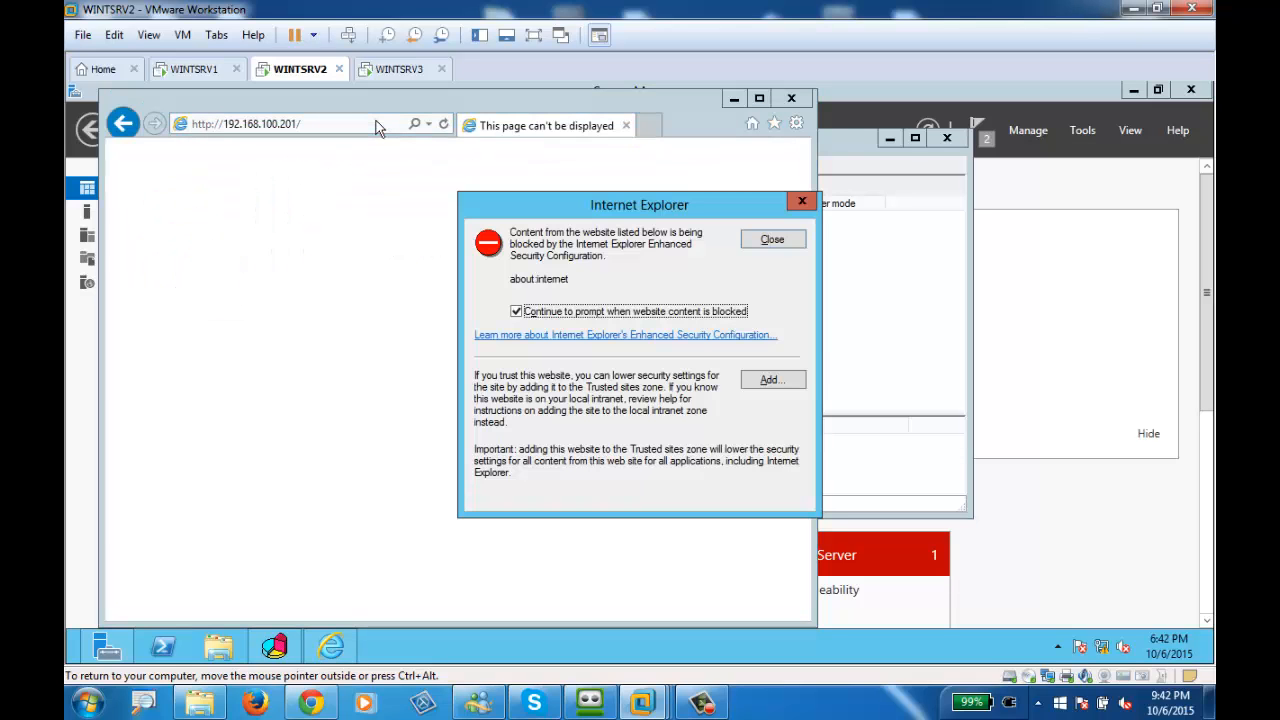
# Step: Add the blocked about:internet site to the Trusted sites zone on WINTSRV2 and close the dialog
pyautogui.click(766, 388)
pyautogui.click(766, 339)
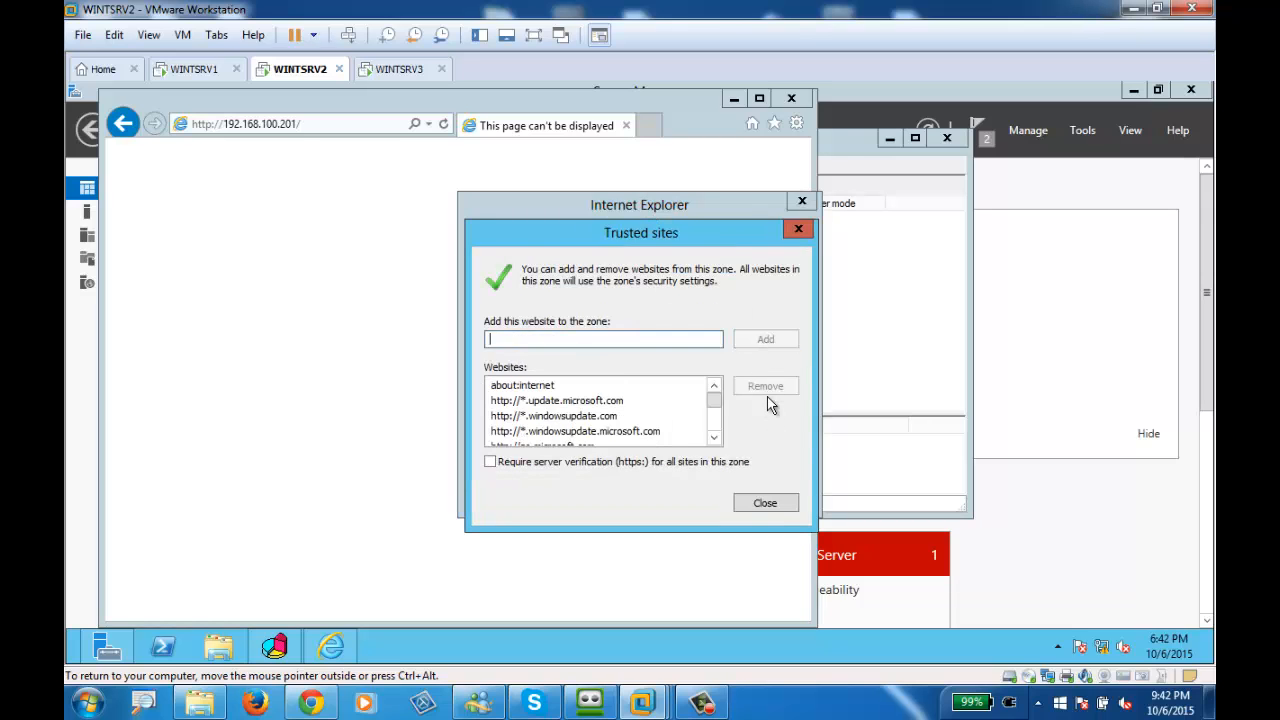
pyautogui.click(766, 503)
pyautogui.click(337, 122)
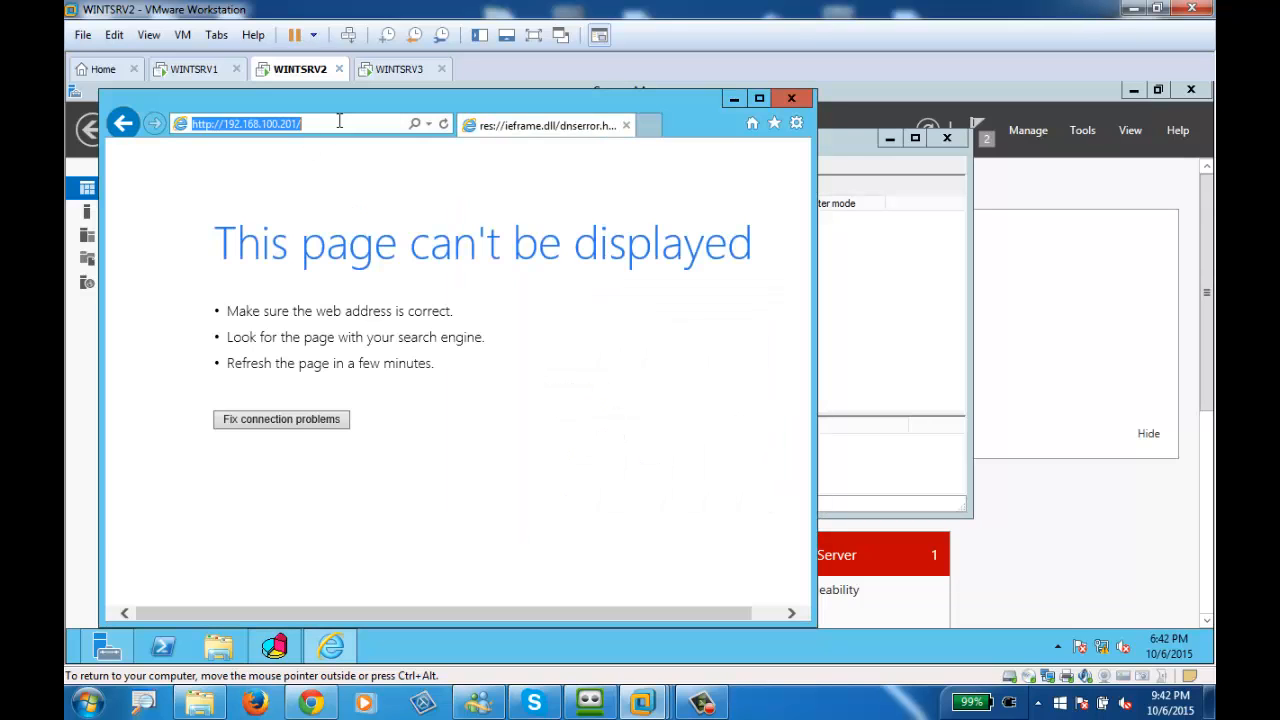
pyautogui.click(336, 121)
pyautogui.press('BackSpace')
pyautogui.press('BackSpace')
pyautogui.press('Return')
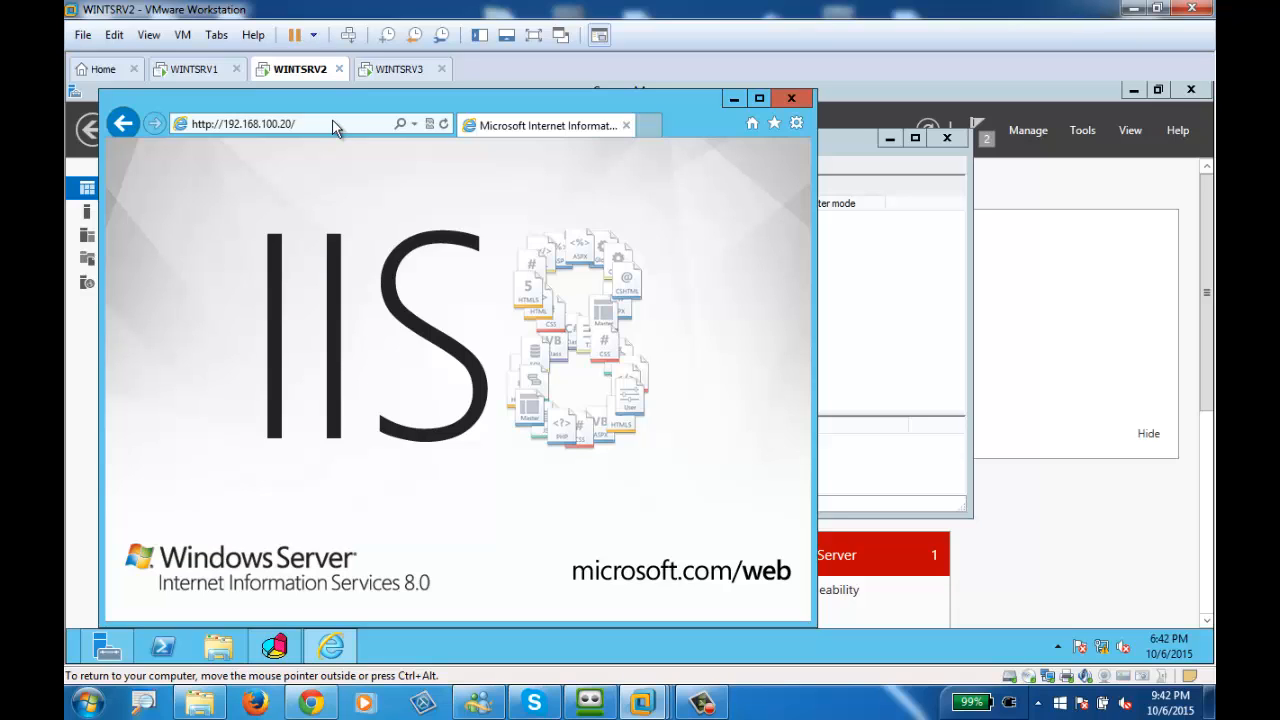
pyautogui.click(701, 704)
pyautogui.click(1132, 622)
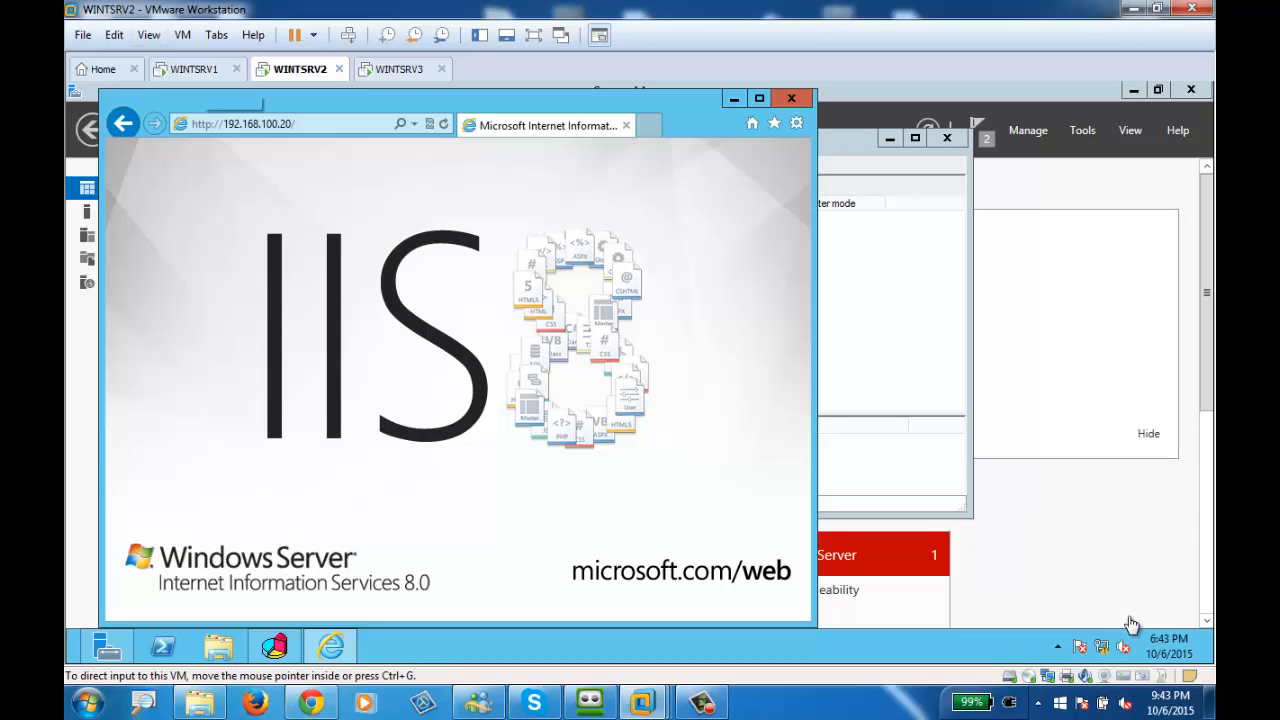
pyautogui.click(194, 69)
pyautogui.click(290, 117)
pyautogui.click(290, 117)
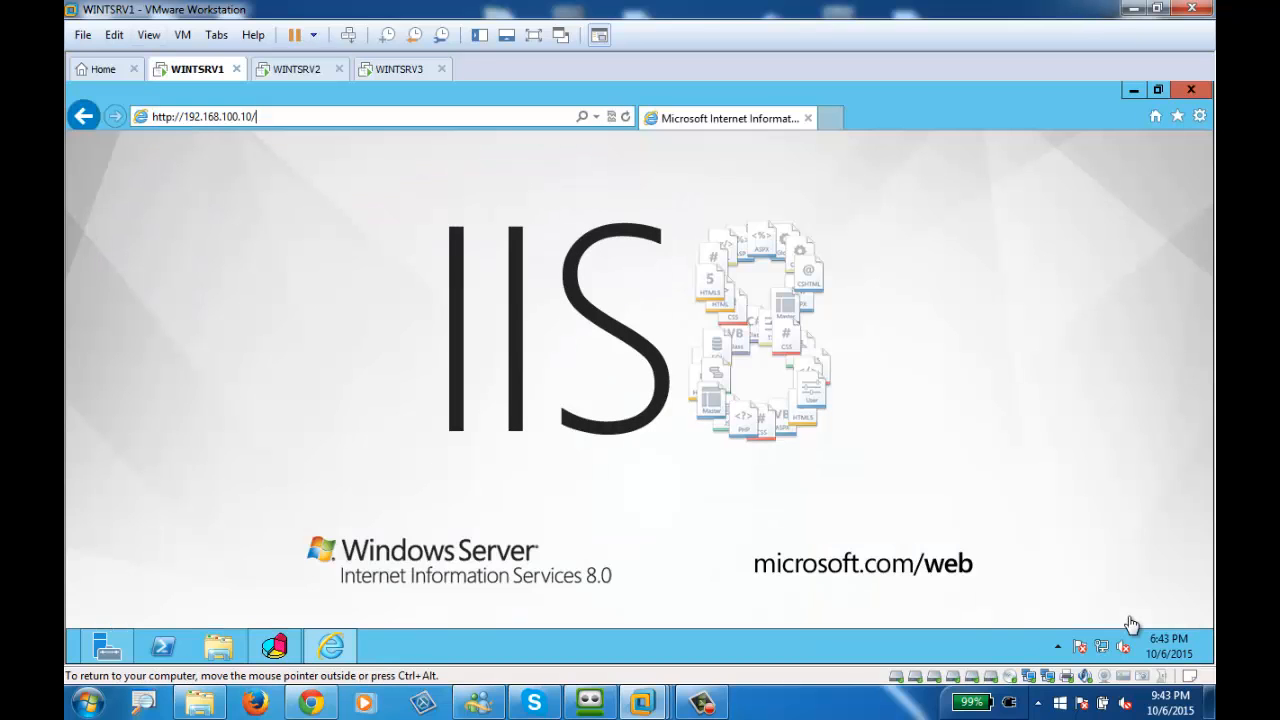
pyautogui.press('BackSpace')
pyautogui.press('BackSpace')
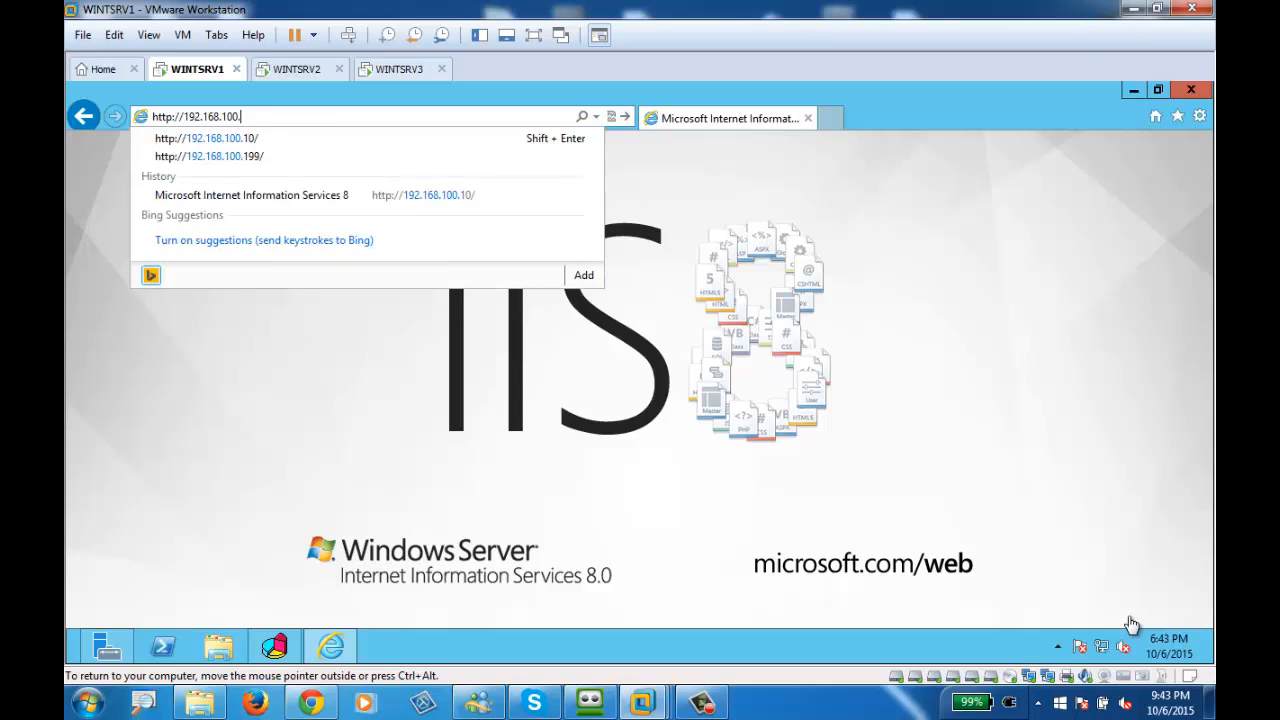
pyautogui.write('195')
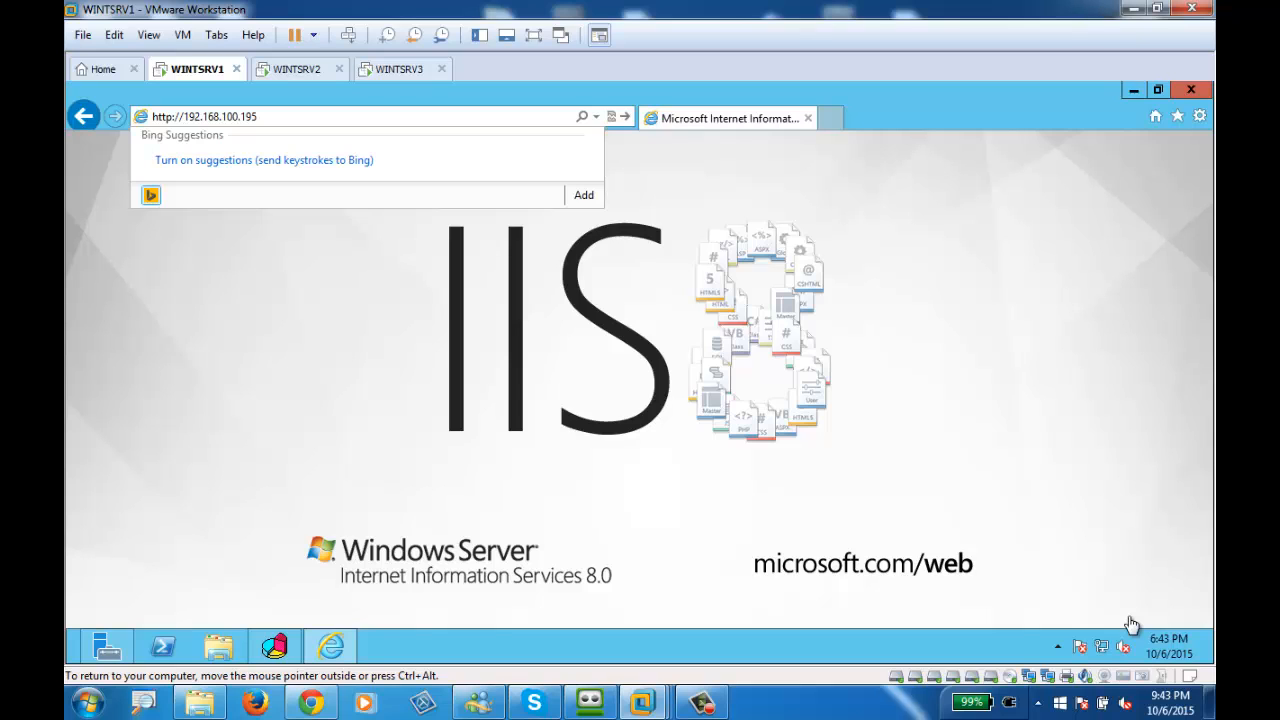
pyautogui.press('Return')
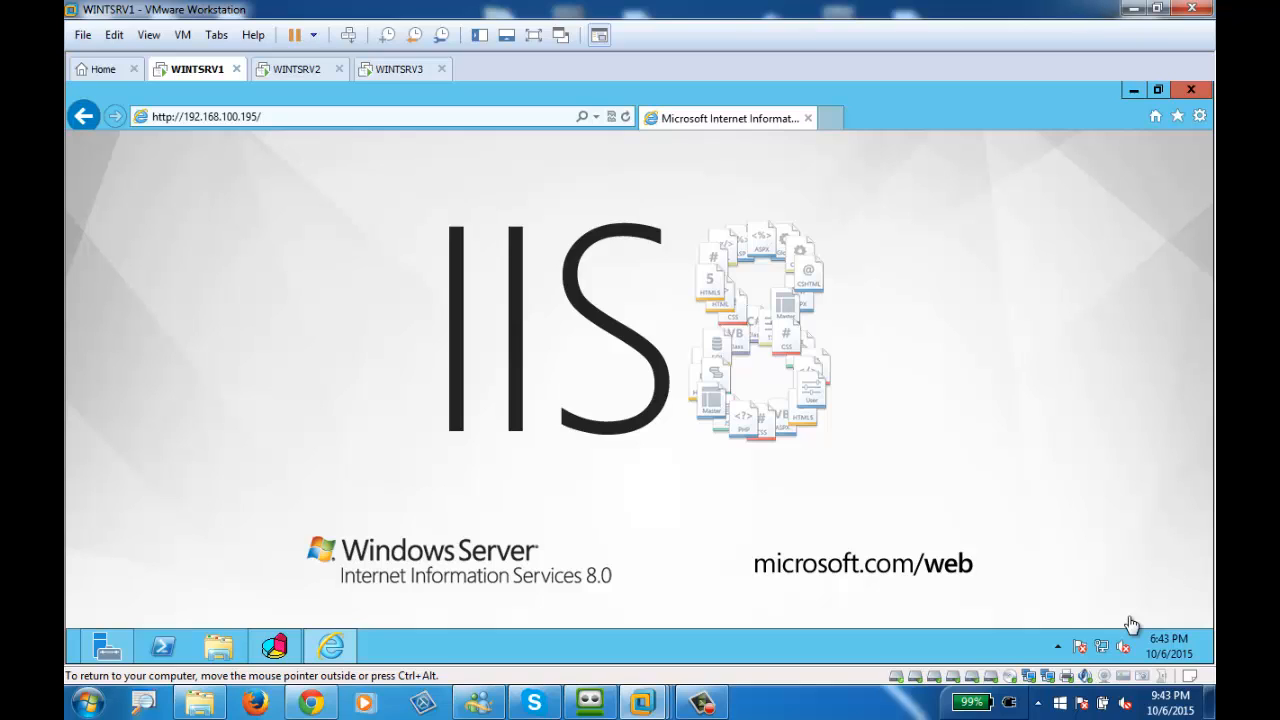
pyautogui.click(280, 118)
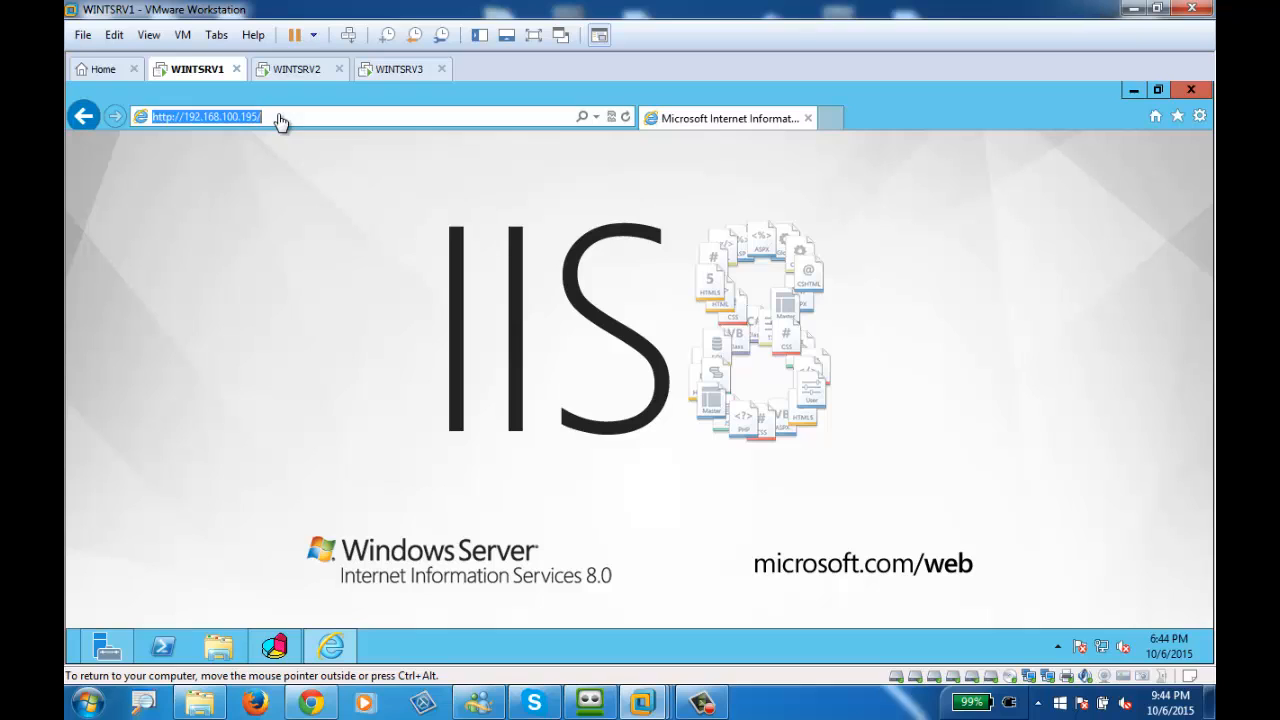
pyautogui.click(280, 118)
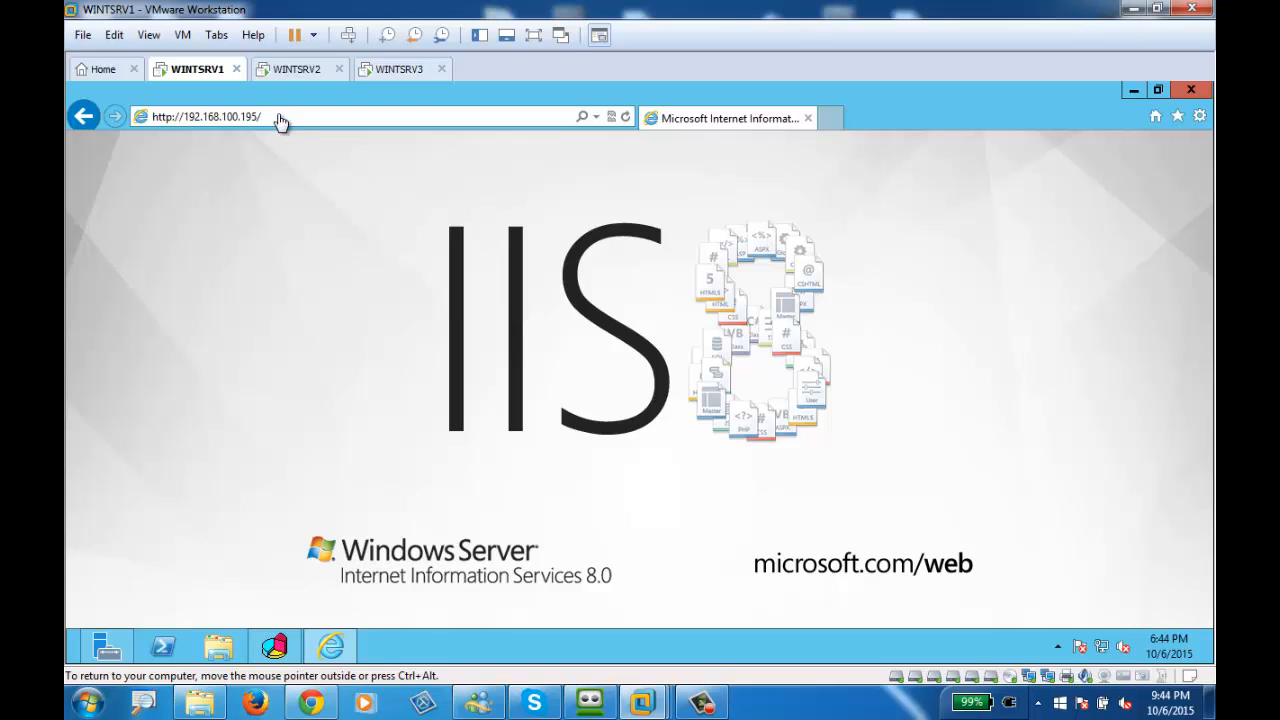
pyautogui.press('BackSpace')
pyautogui.press('BackSpace')
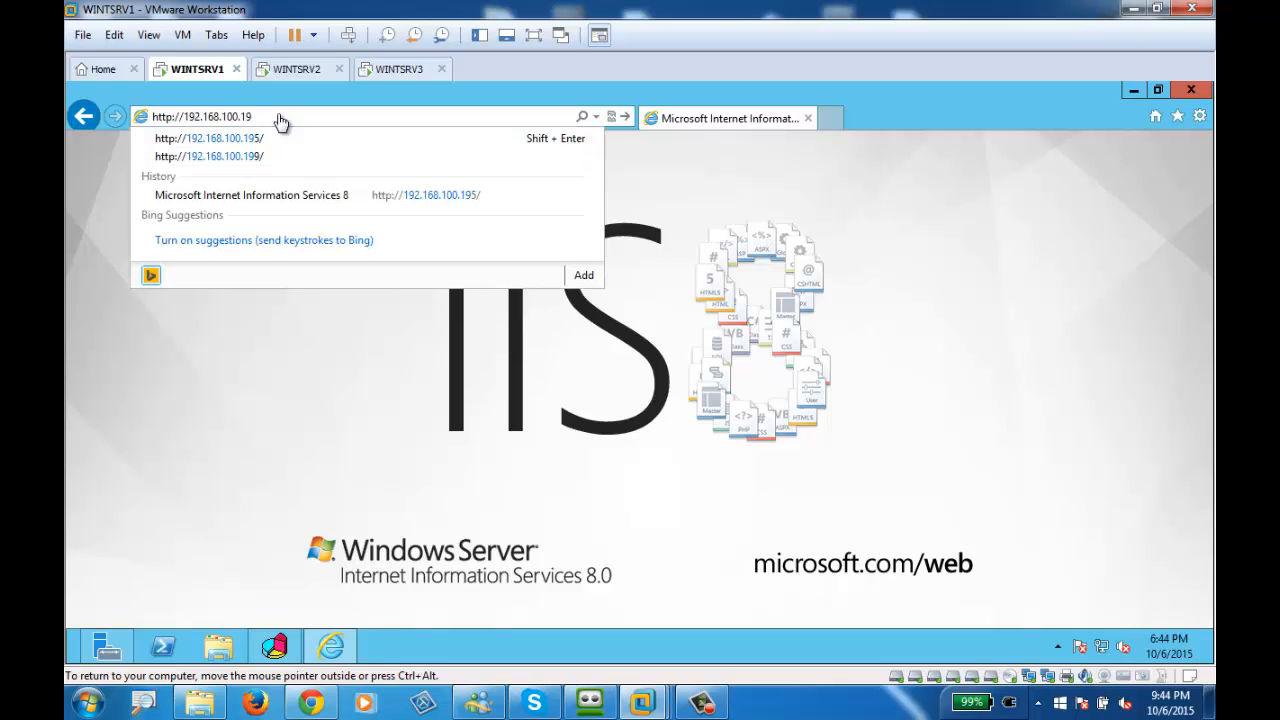
pyautogui.write('6')
pyautogui.press('Return')
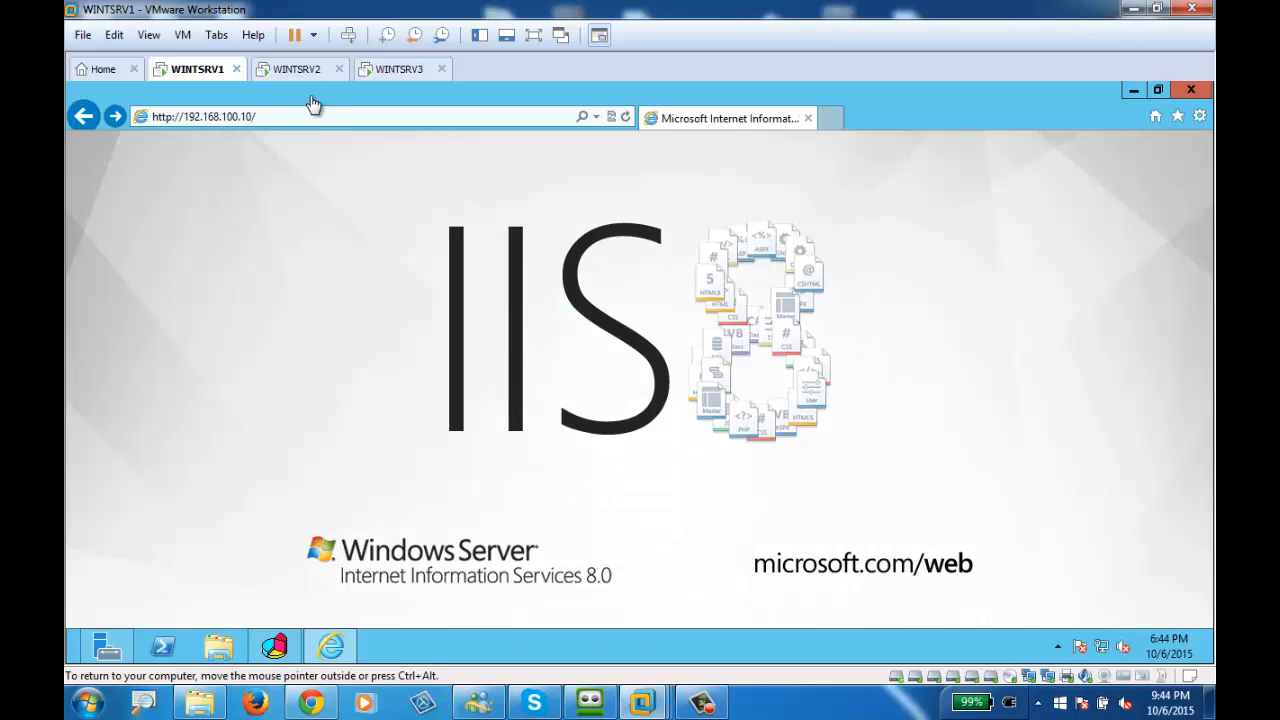
pyautogui.click(268, 125)
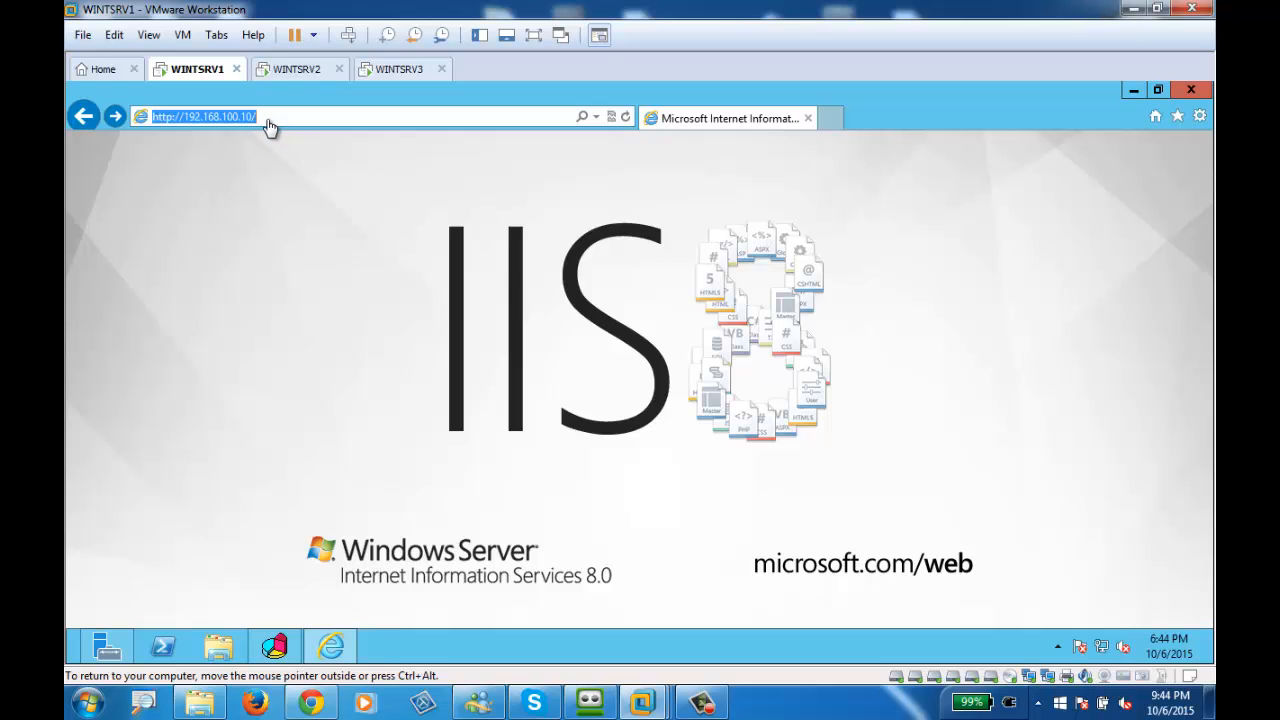
pyautogui.click(268, 125)
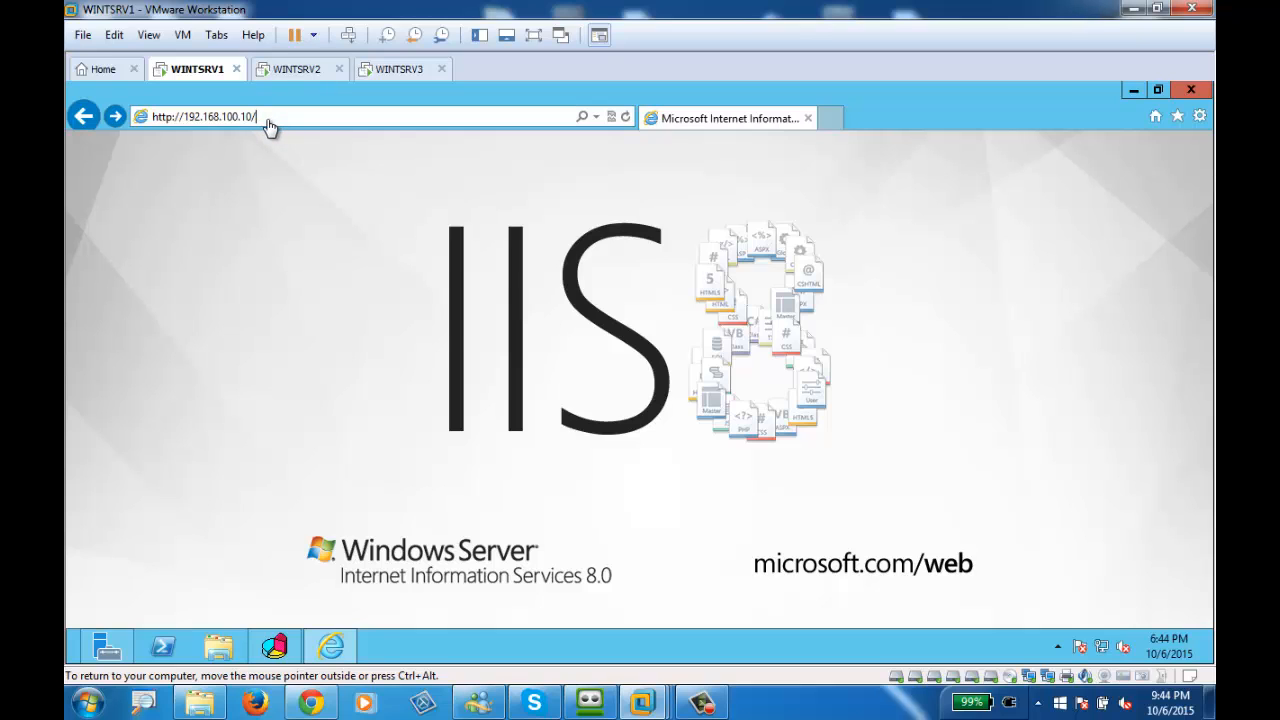
pyautogui.press('BackSpace')
pyautogui.press('BackSpace')
pyautogui.write('9')
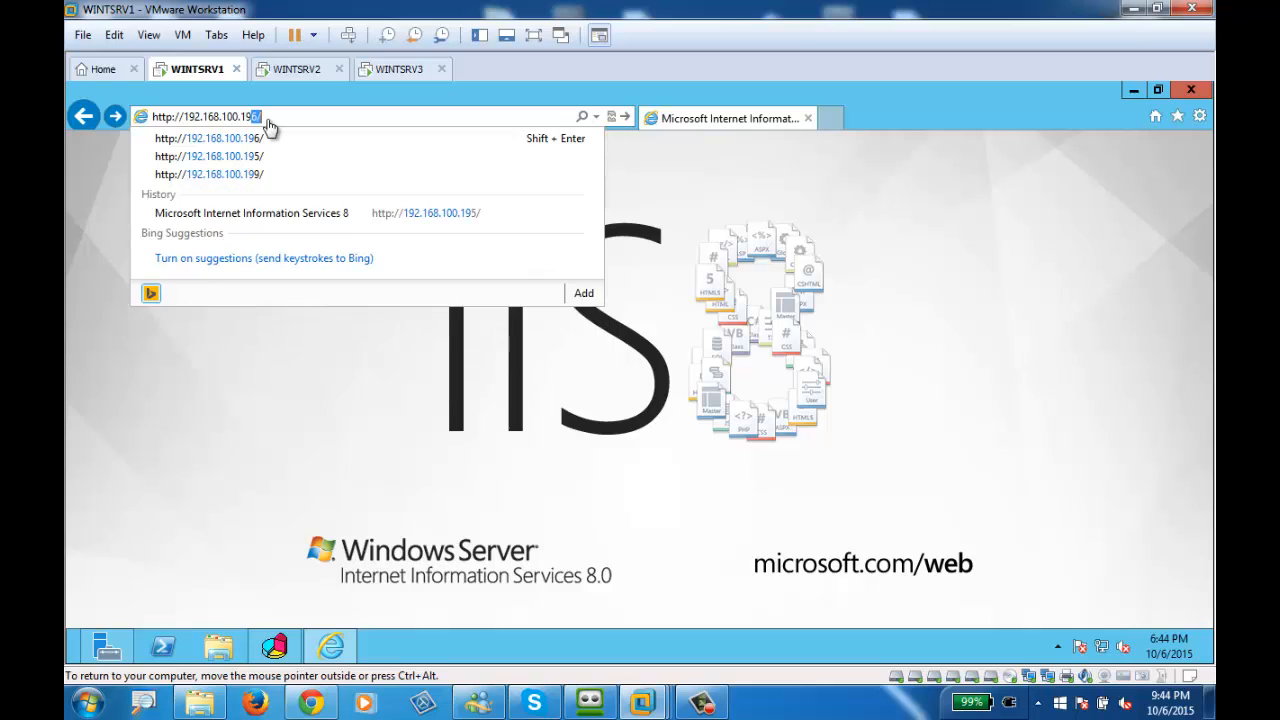
pyautogui.write('5')
pyautogui.press('Return')
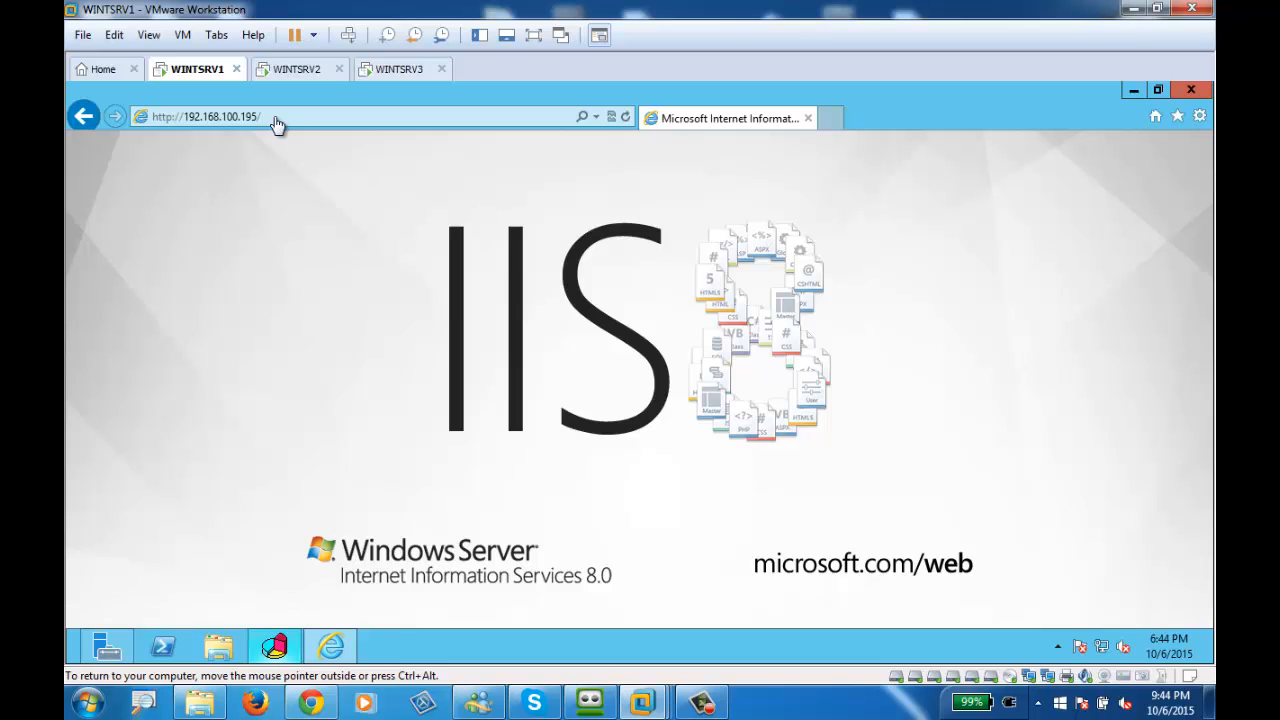
# Step: In Network Load Balancing Manager, stop all hosts of the canipsnbl1 cluster and confirm the cluster-wide stop
pyautogui.moveTo(318, 706)
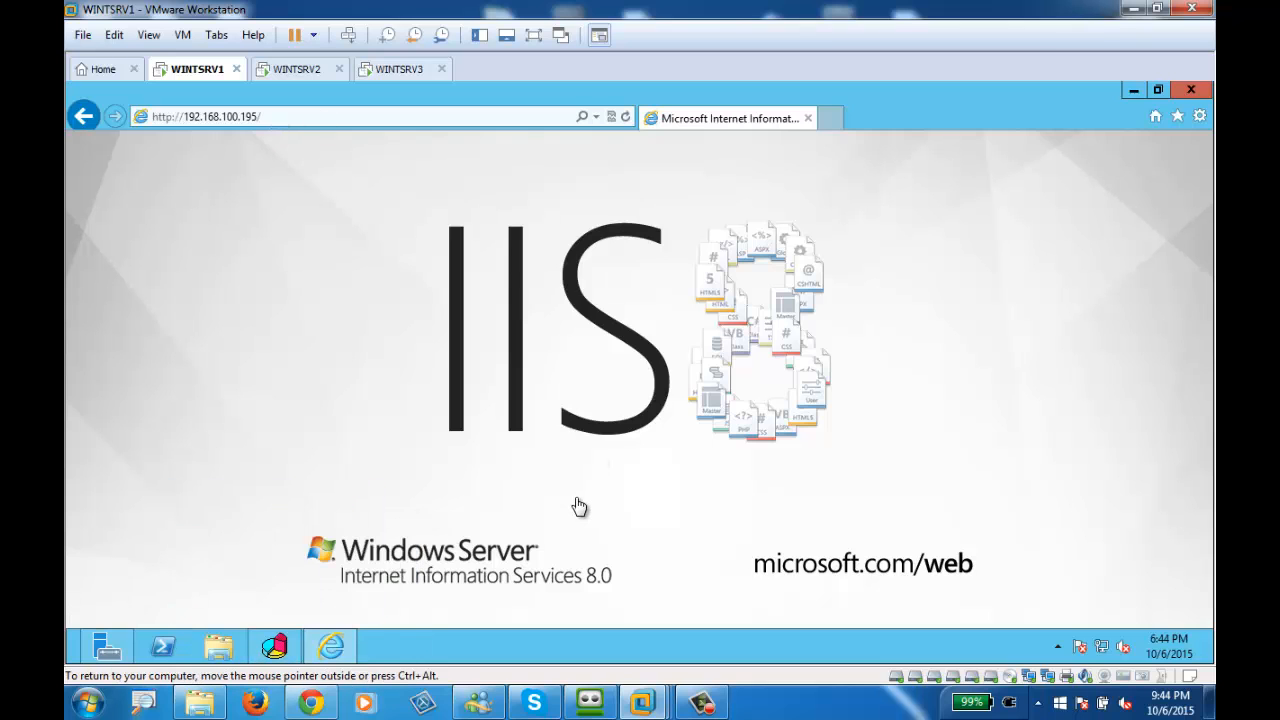
pyautogui.moveTo(107, 646)
pyautogui.click(274, 646)
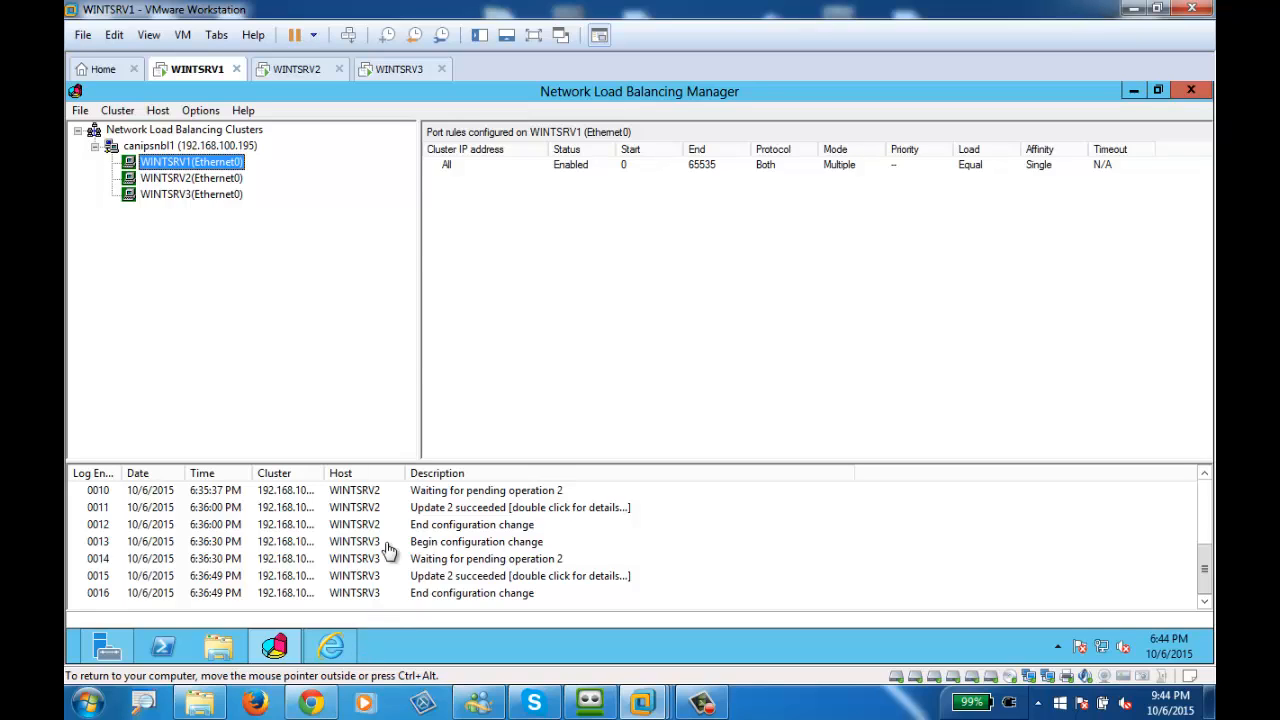
pyautogui.rightClick(191, 145)
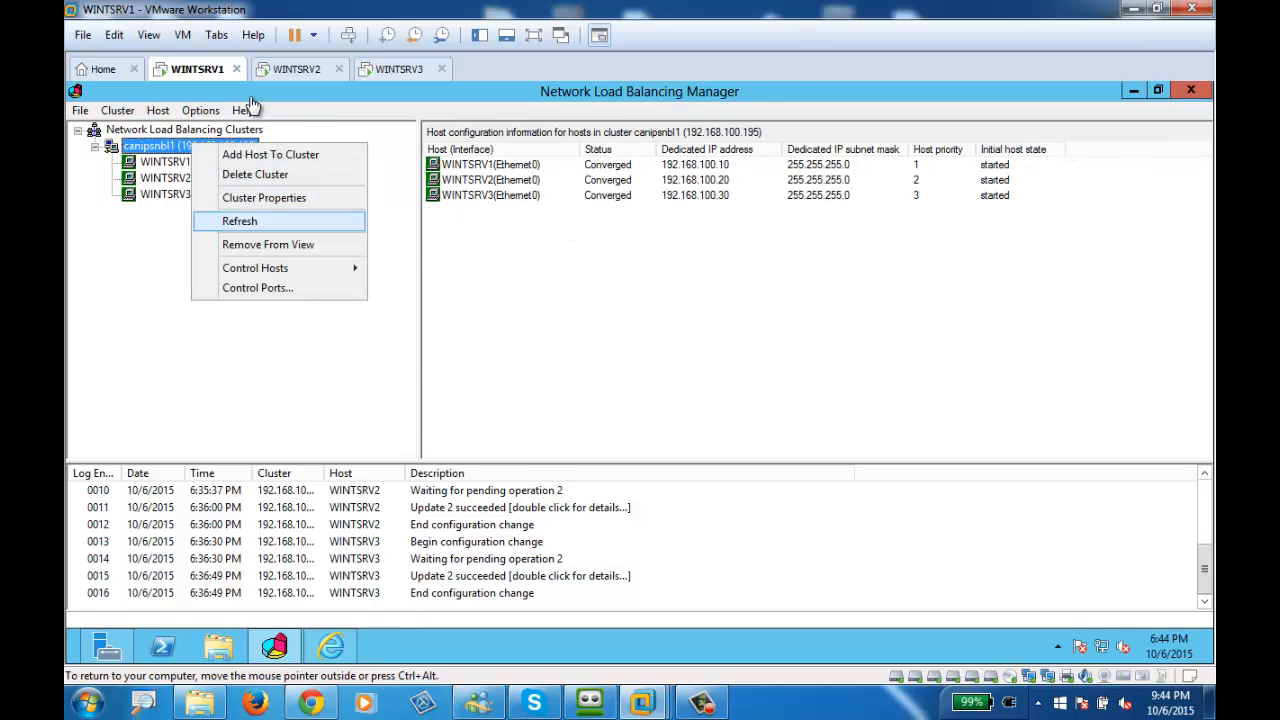
pyautogui.moveTo(280, 268)
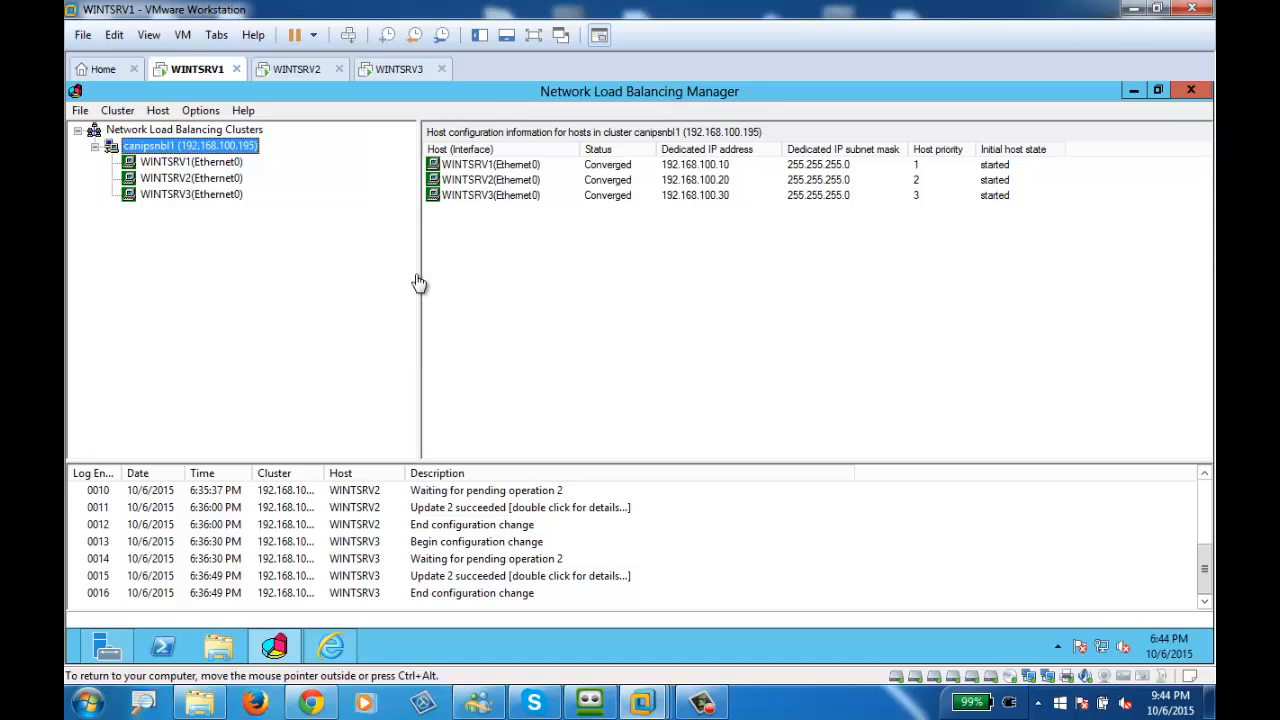
pyautogui.rightClick(165, 144)
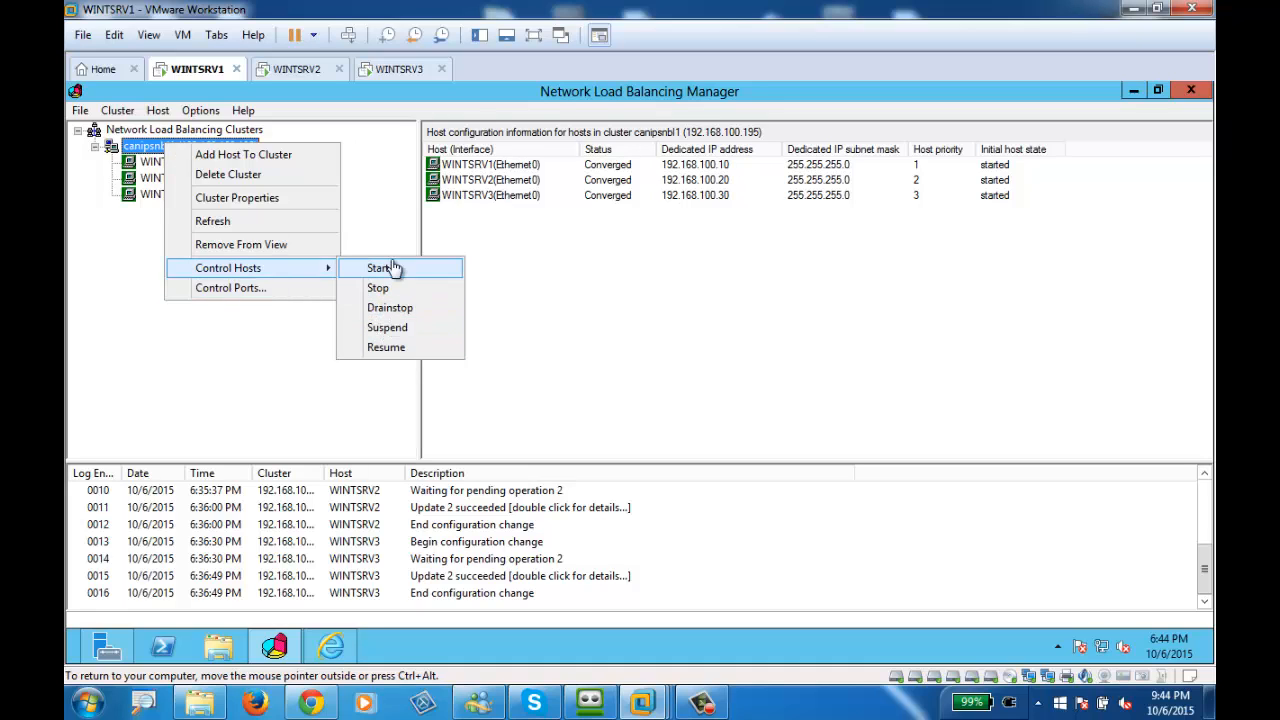
pyautogui.click(390, 288)
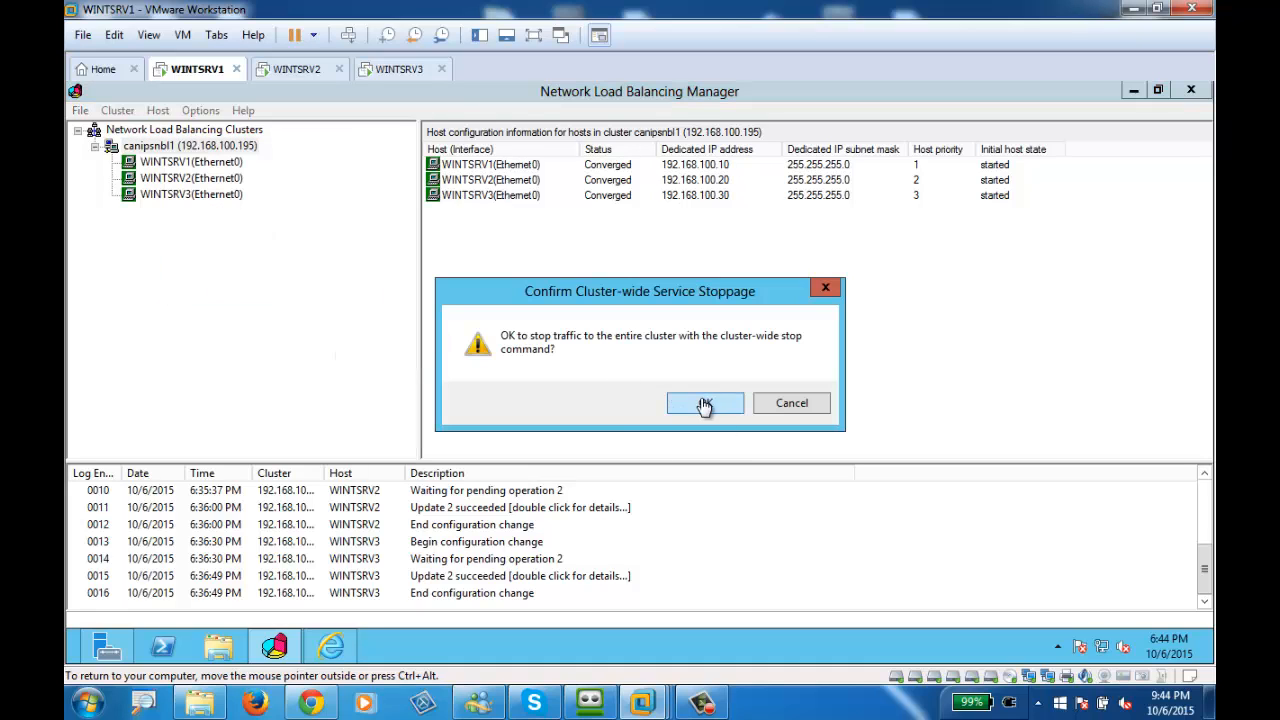
pyautogui.click(702, 403)
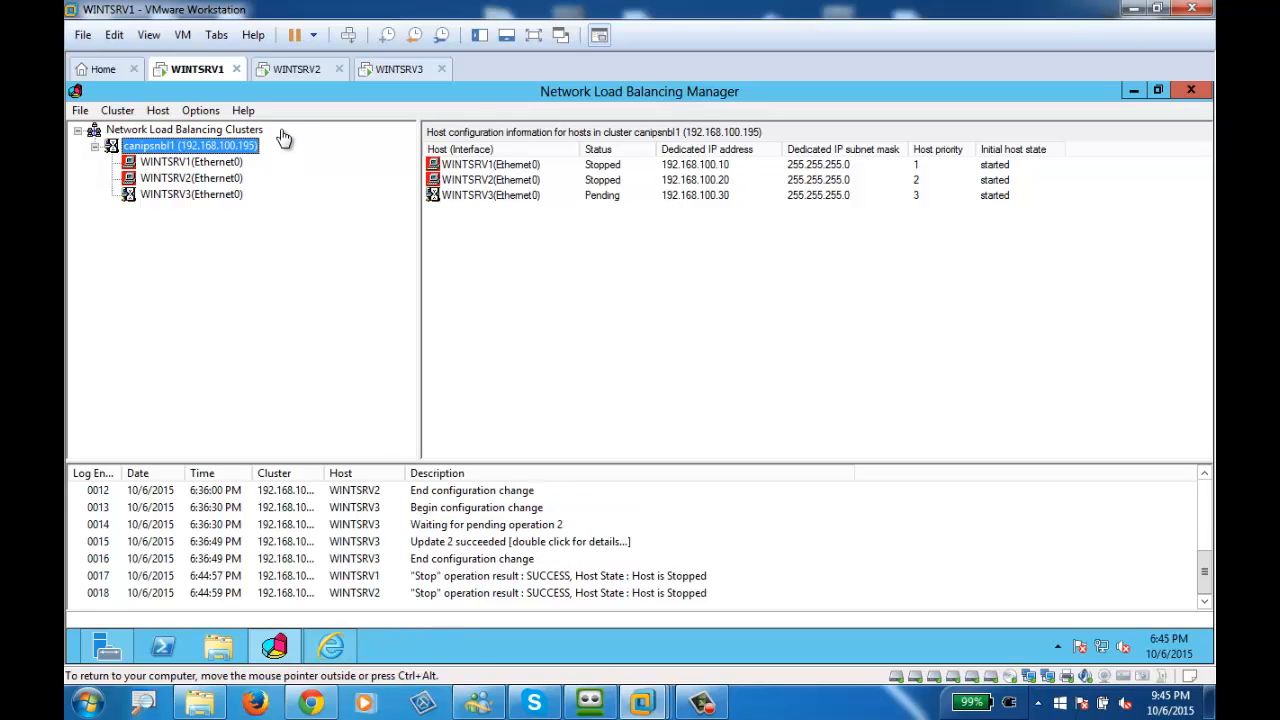
pyautogui.hotkey('alt', 'Tab')
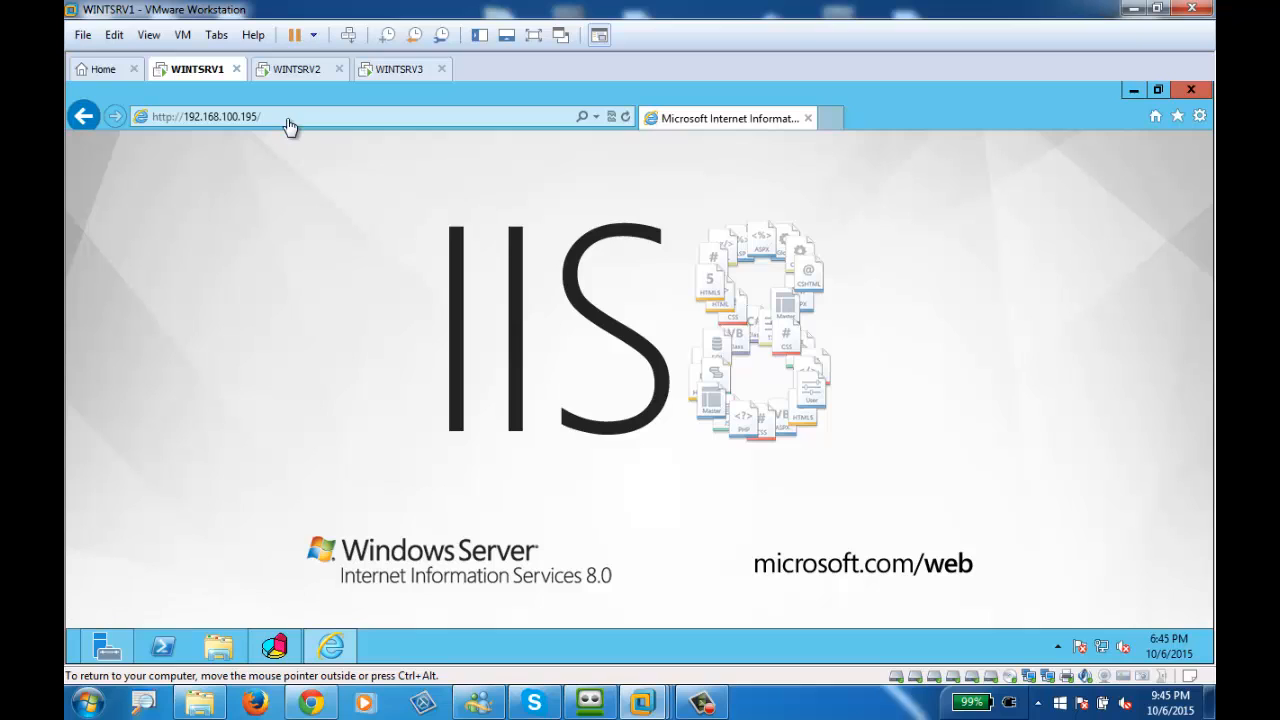
pyautogui.click(289, 126)
pyautogui.click(289, 126)
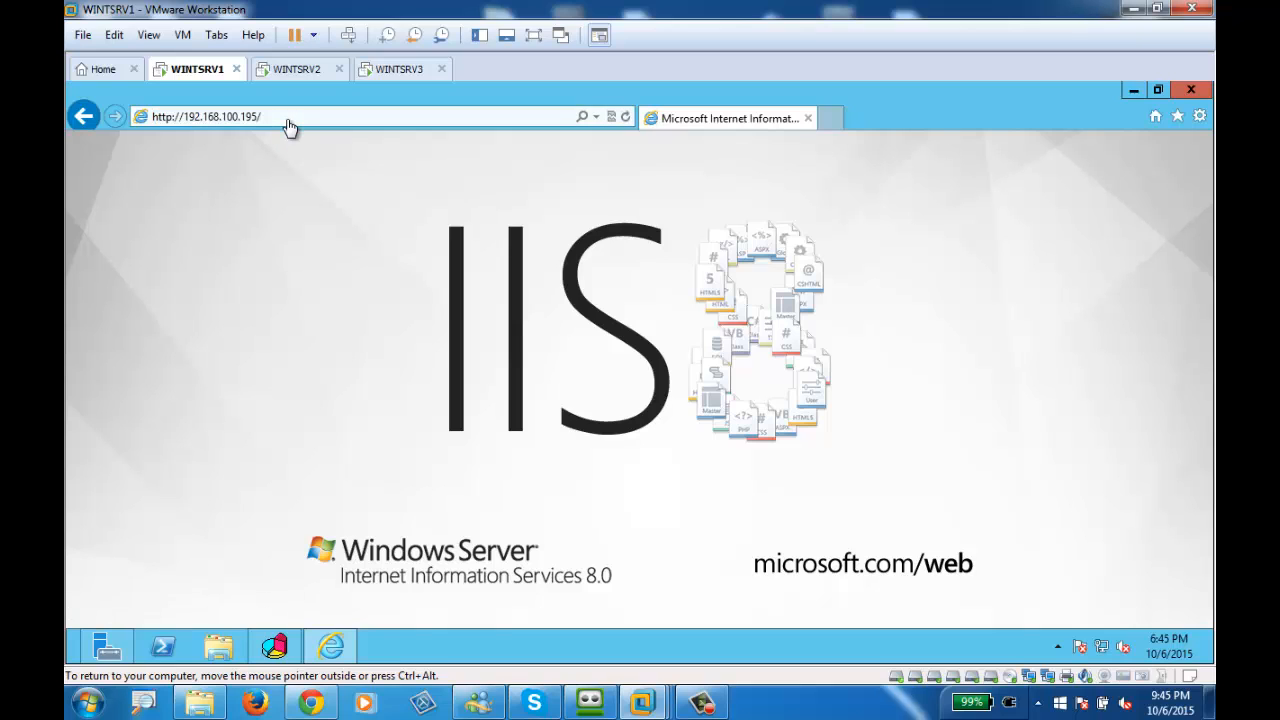
pyautogui.click(289, 126)
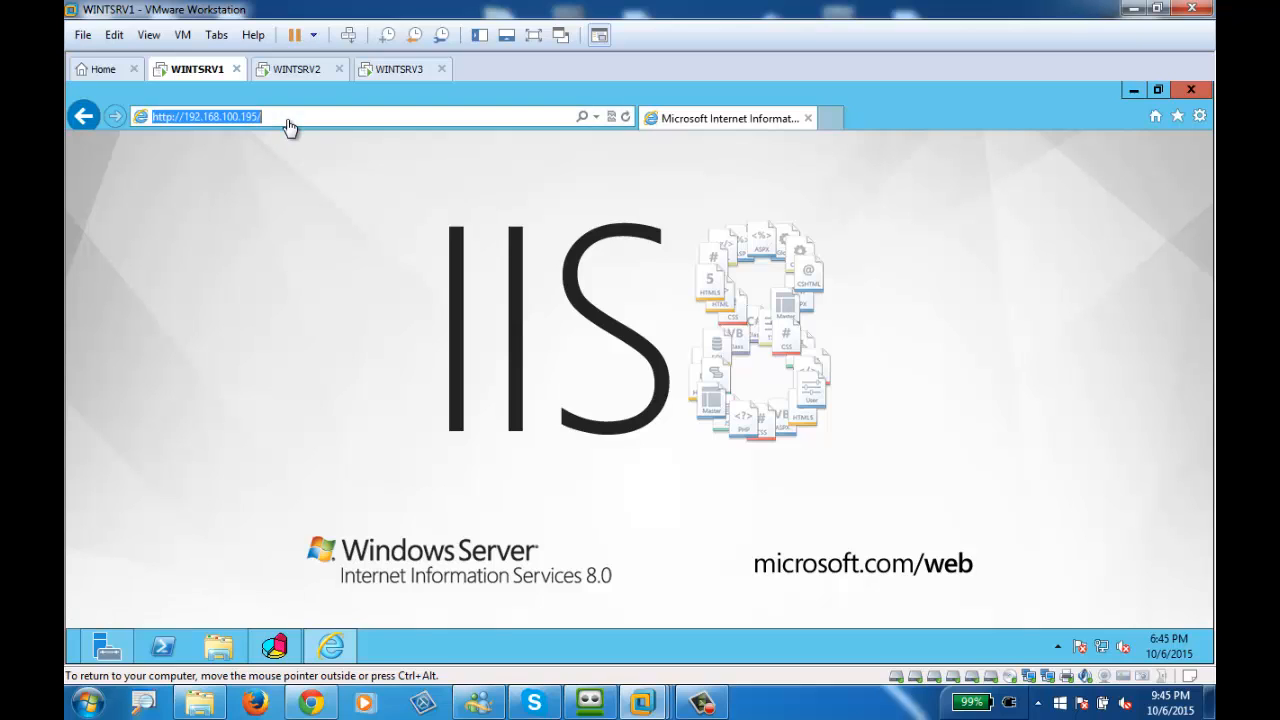
pyautogui.click(289, 126)
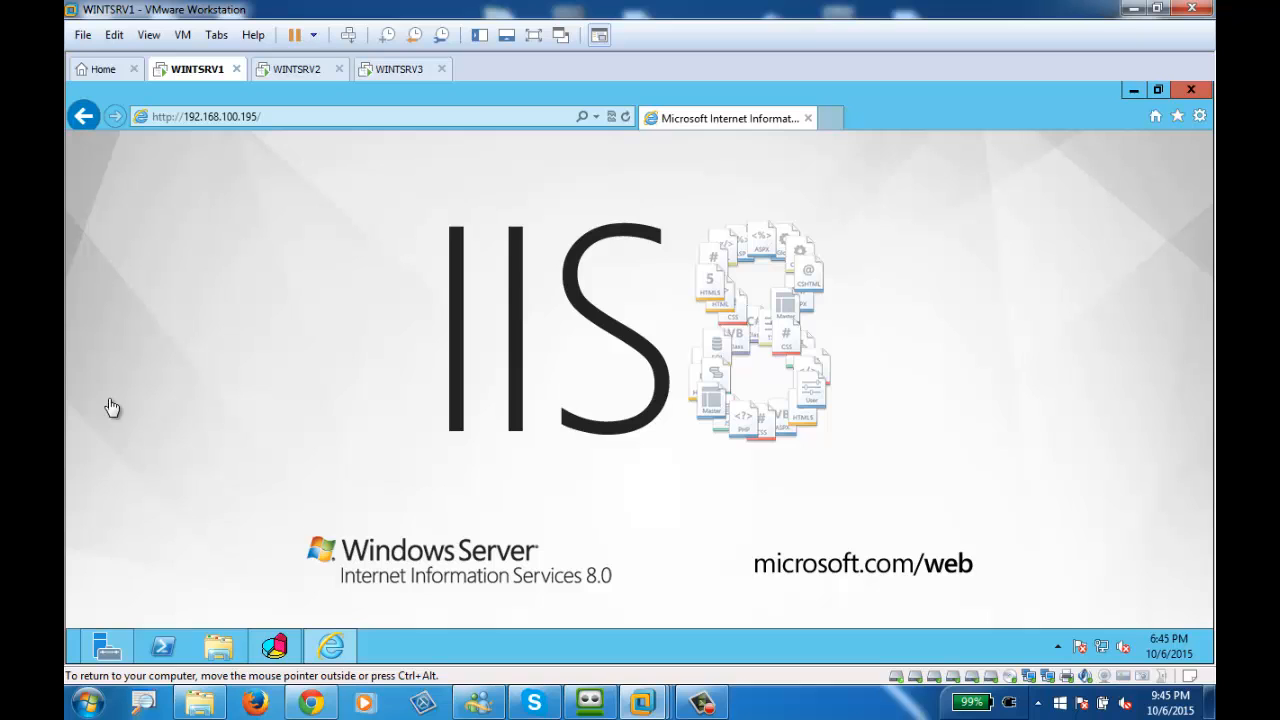
# Step: Open the browser's Internet Options on WINTSRV1 and enable Delete browsing history on exit
pyautogui.hotkey('alt', 'x')
pyautogui.press('Up')
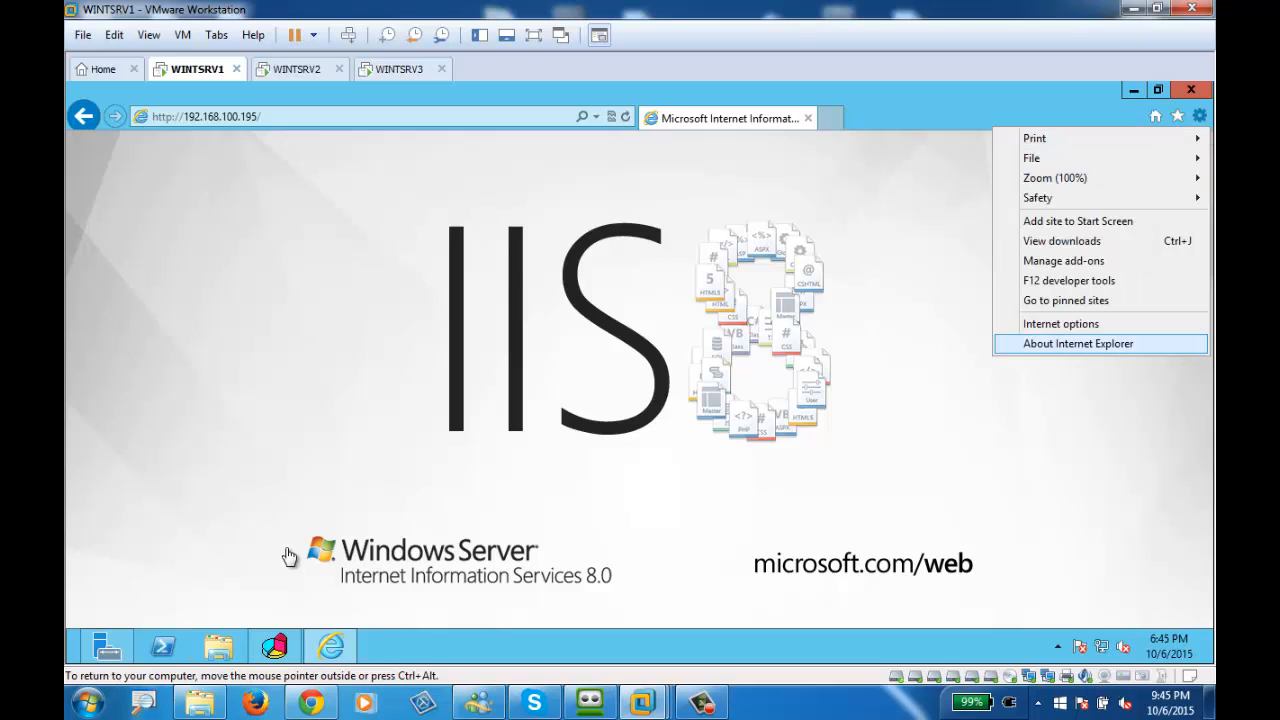
pyautogui.press('Up')
pyautogui.press('Return')
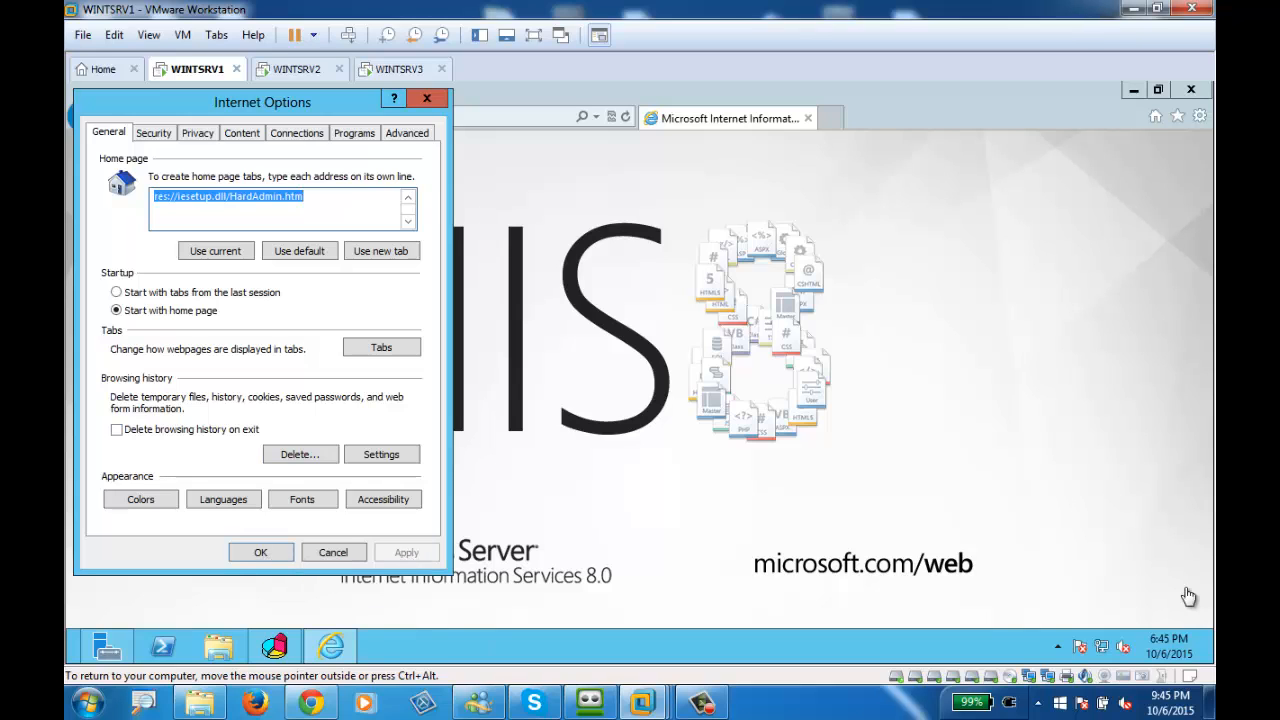
pyautogui.click(117, 430)
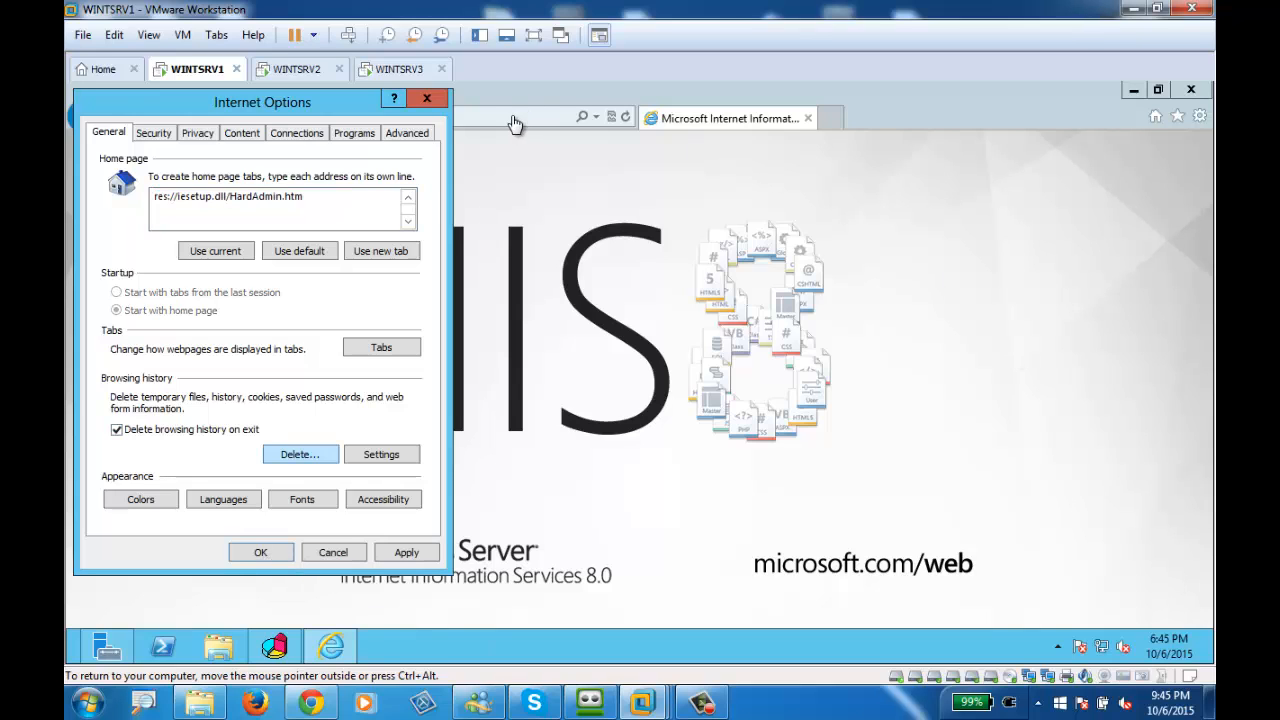
# Step: Delete the browsing history including download history, form data, passwords and ActiveX Filtering data, then apply and close Internet Options
pyautogui.click(300, 454)
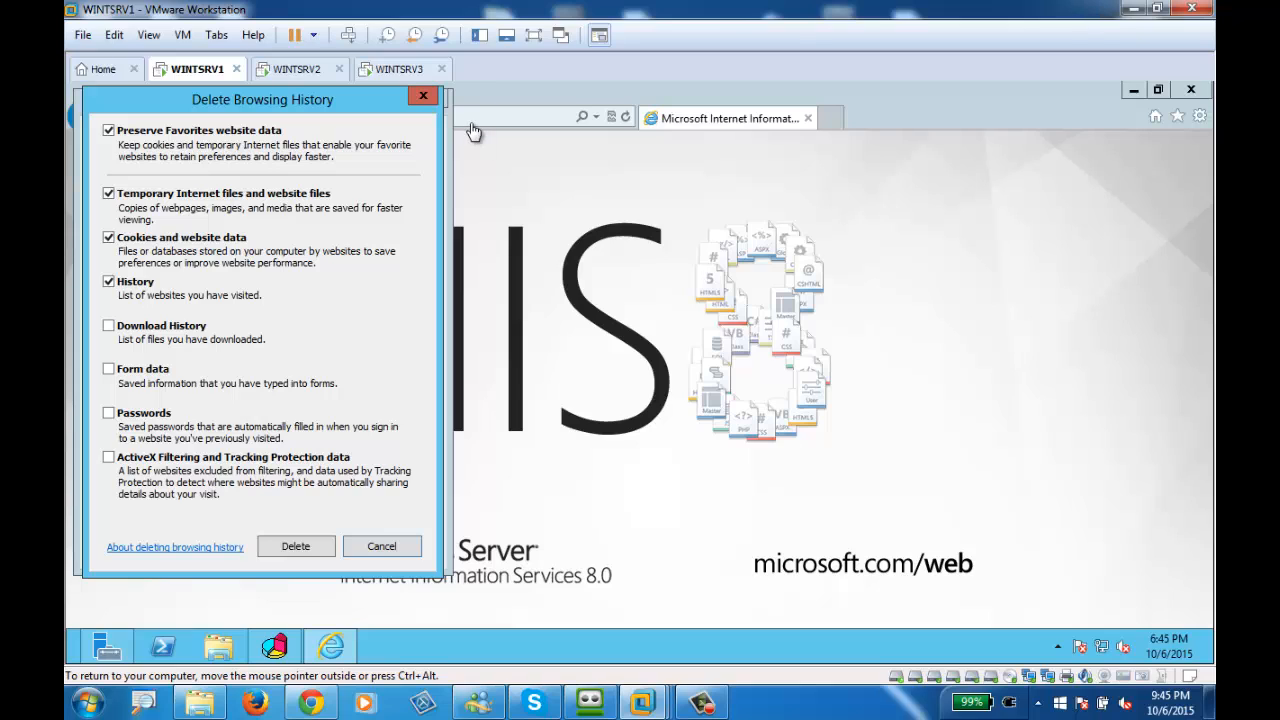
pyautogui.click(109, 413)
pyautogui.click(109, 369)
pyautogui.click(109, 325)
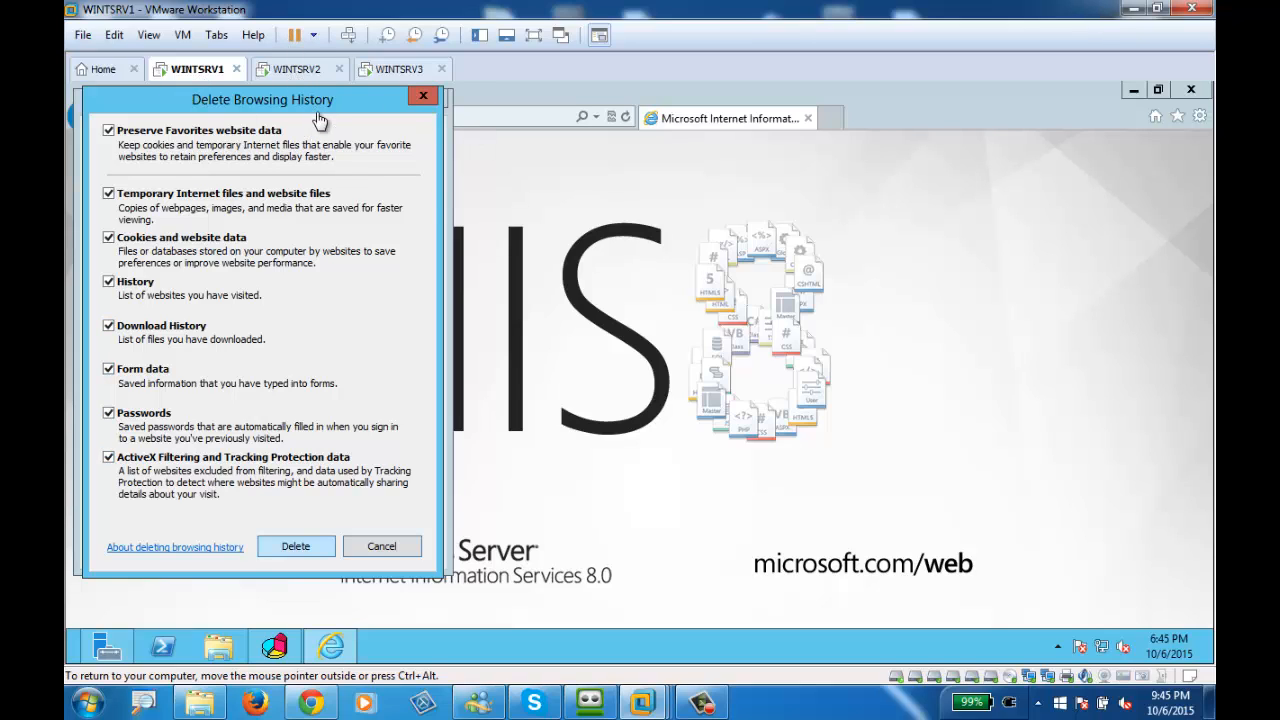
pyautogui.click(296, 546)
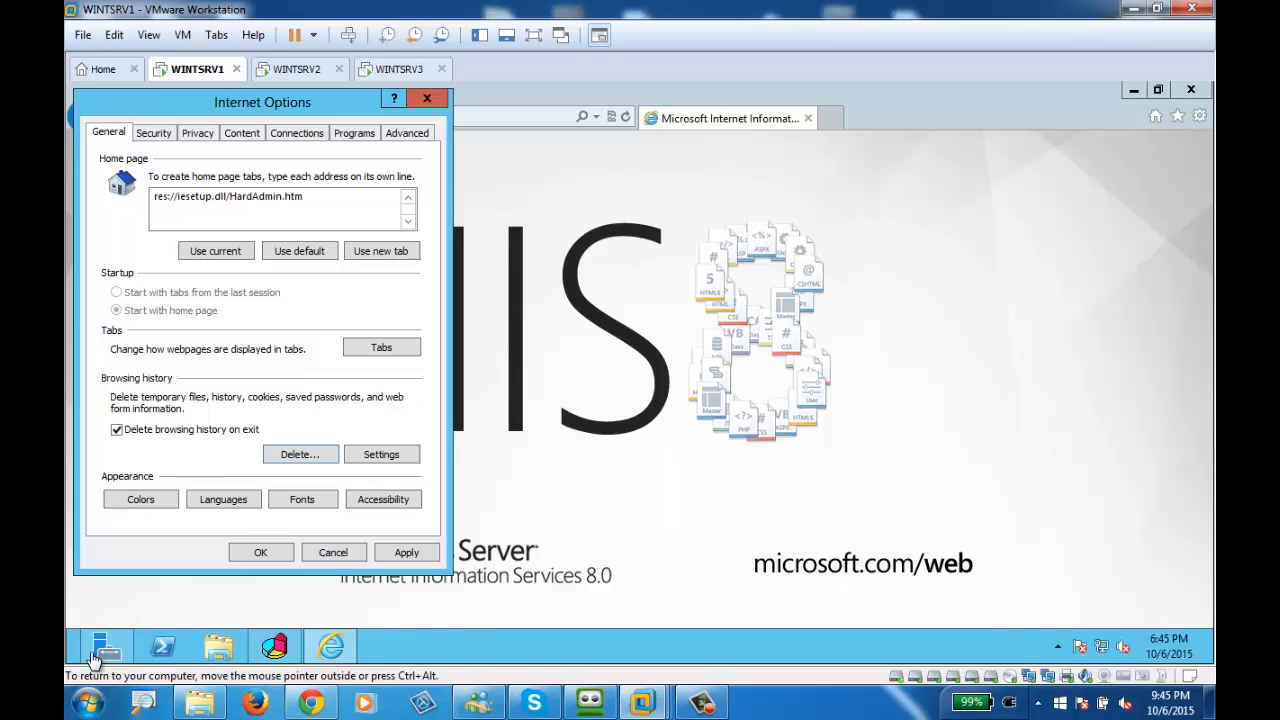
pyautogui.click(403, 548)
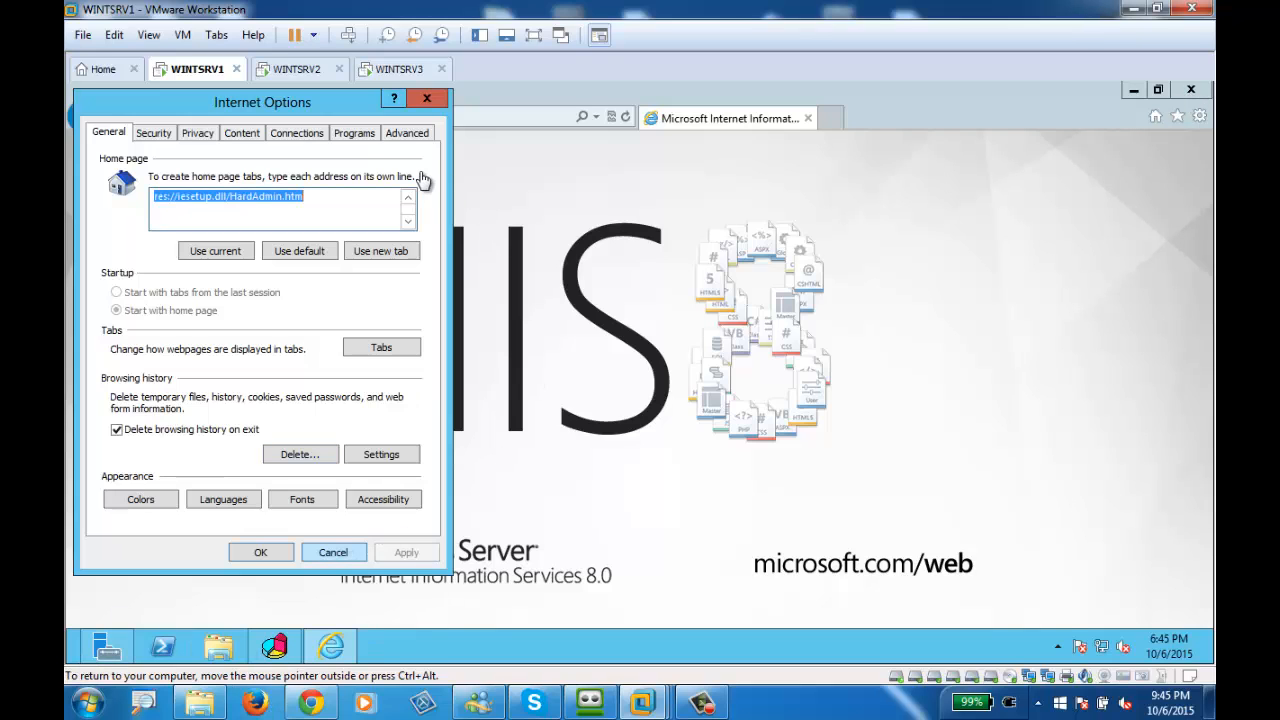
pyautogui.press('Return')
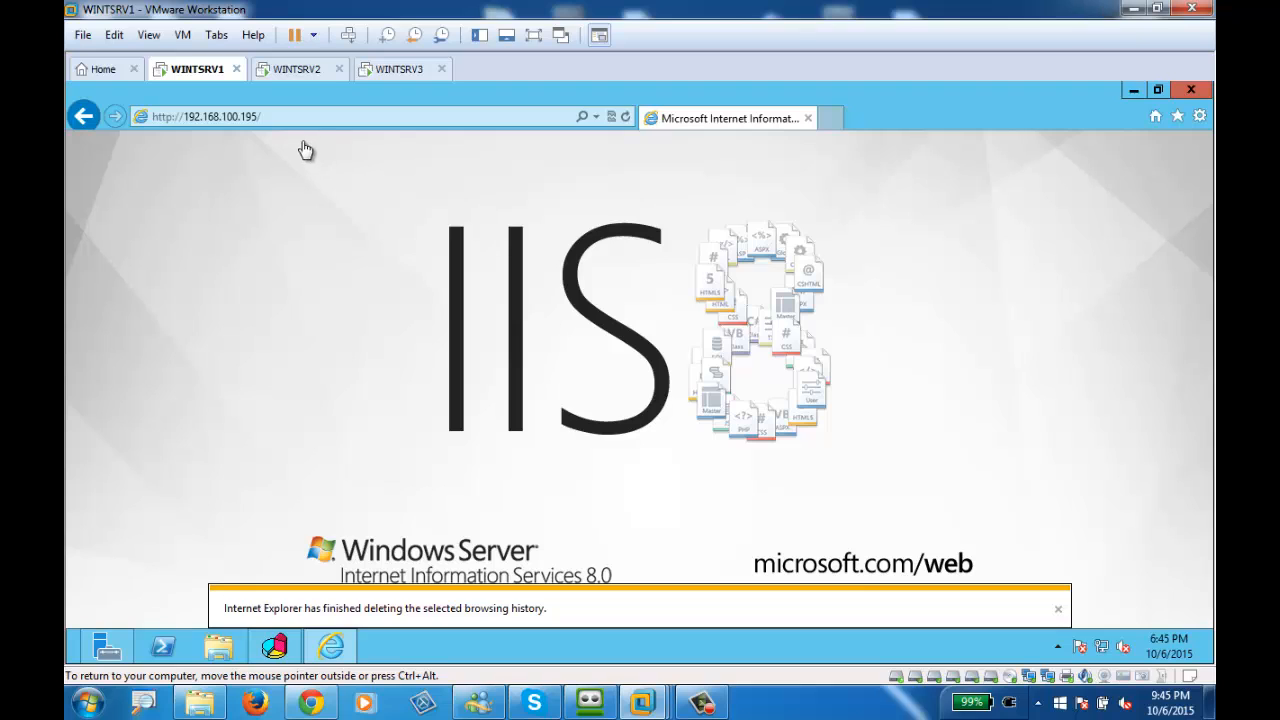
pyautogui.hotkey('alt', 'd')
pyautogui.press('Return')
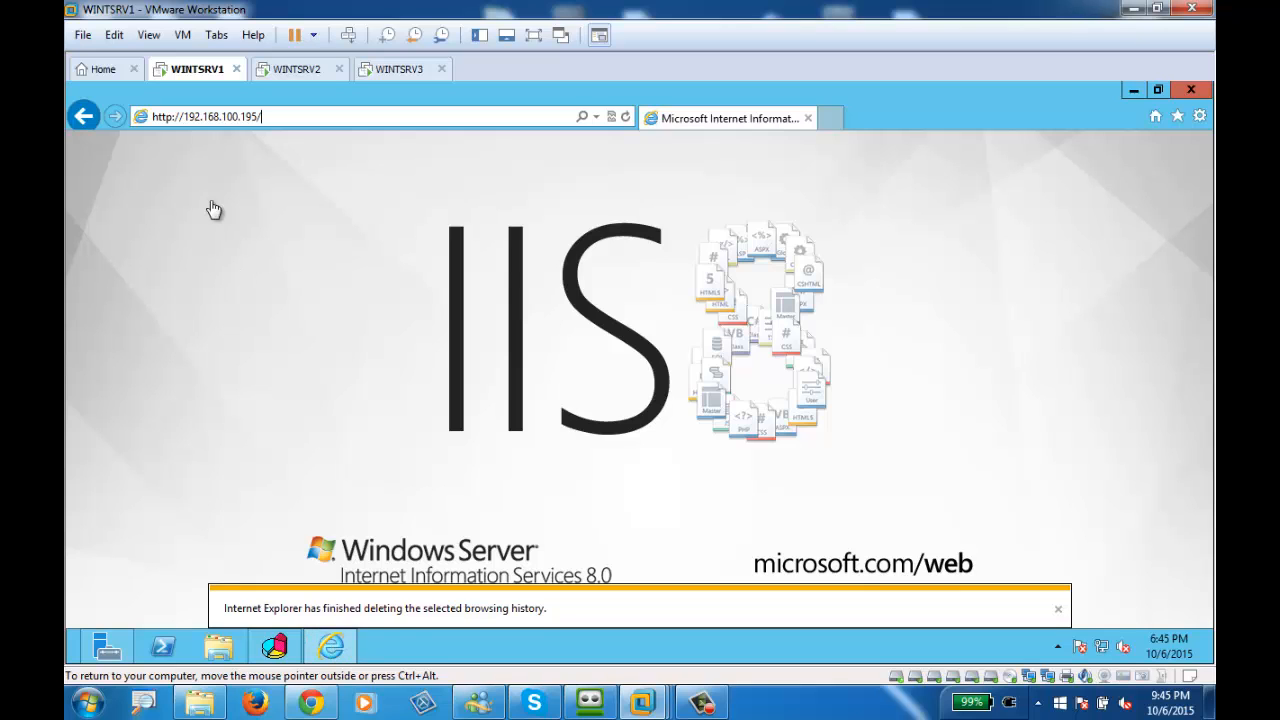
pyautogui.hotkey('ctrl', 'alt', 'Right')
pyautogui.hotkey('ctrl', 'alt', 'Right')
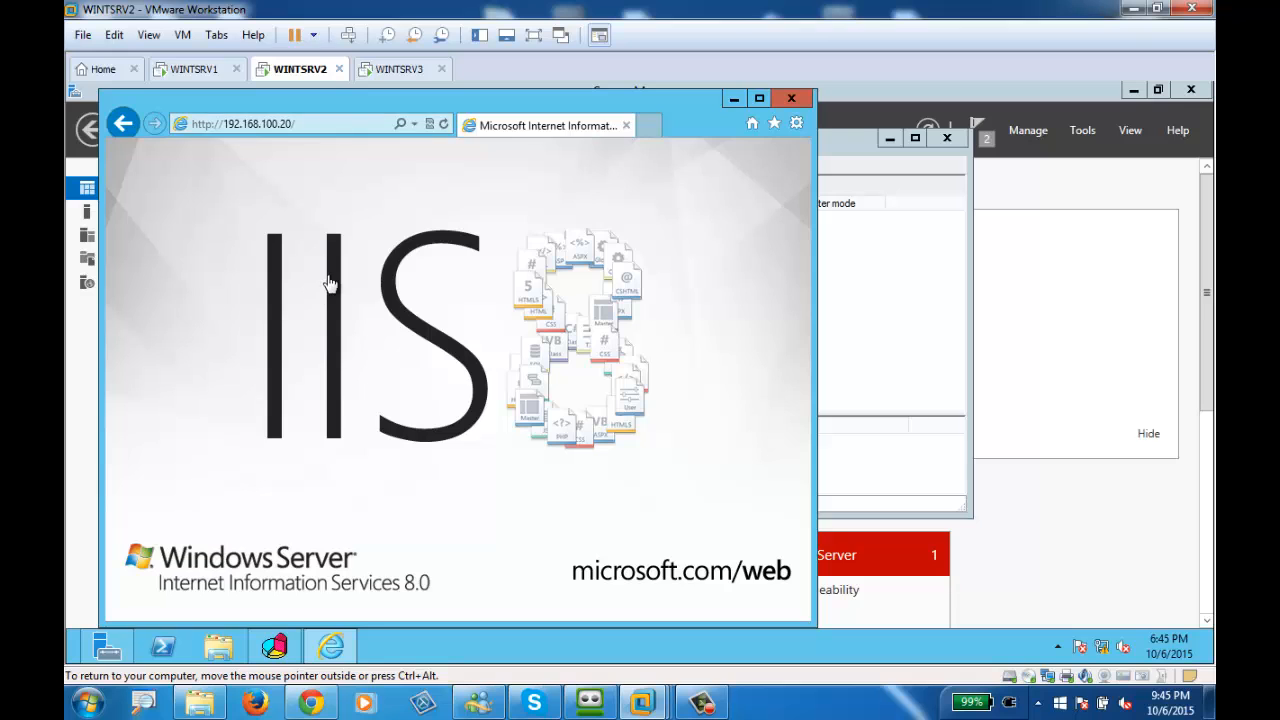
pyautogui.hotkey('ctrl', 'alt', 'Left')
pyautogui.click(1191, 89)
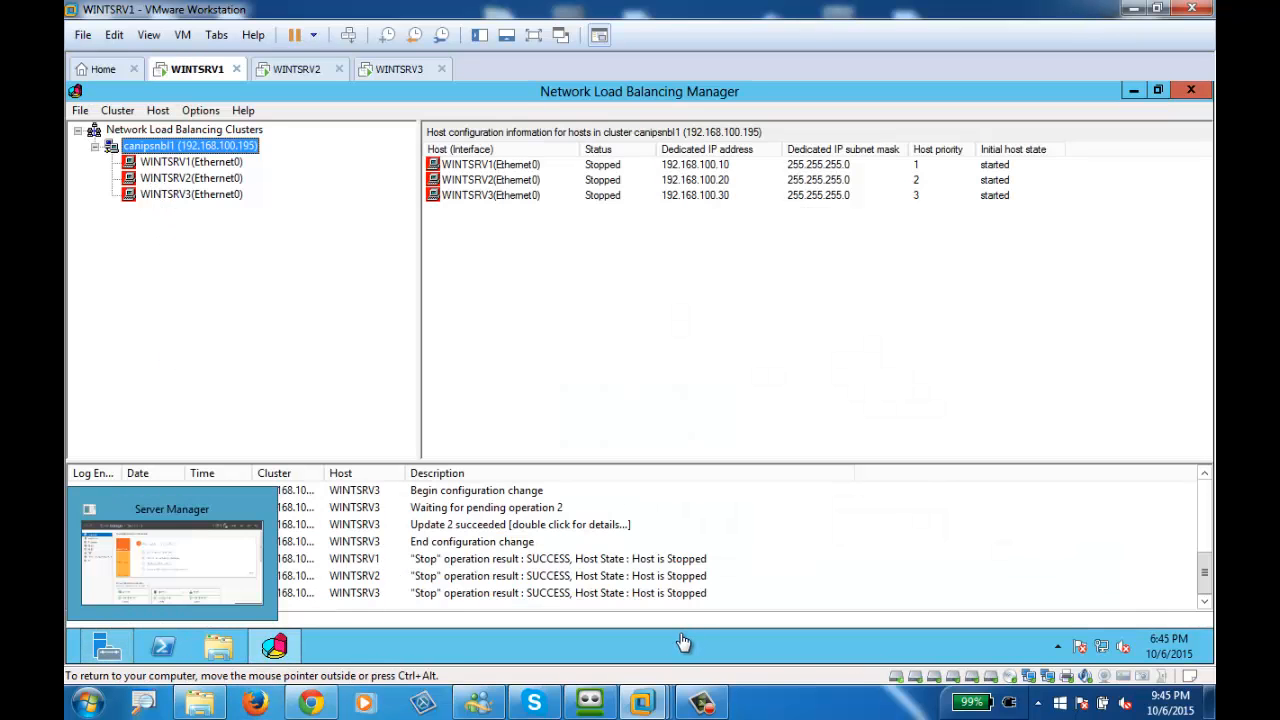
pyautogui.click(72, 657)
pyautogui.click(342, 530)
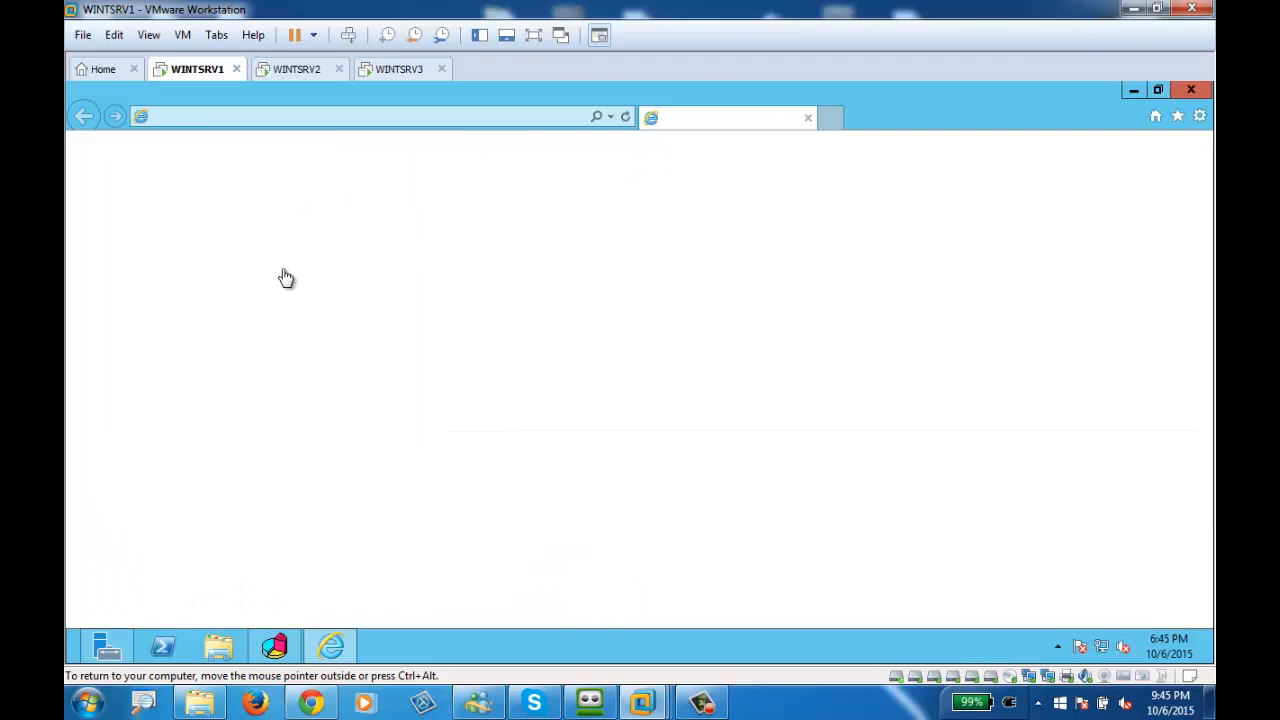
pyautogui.click(611, 117)
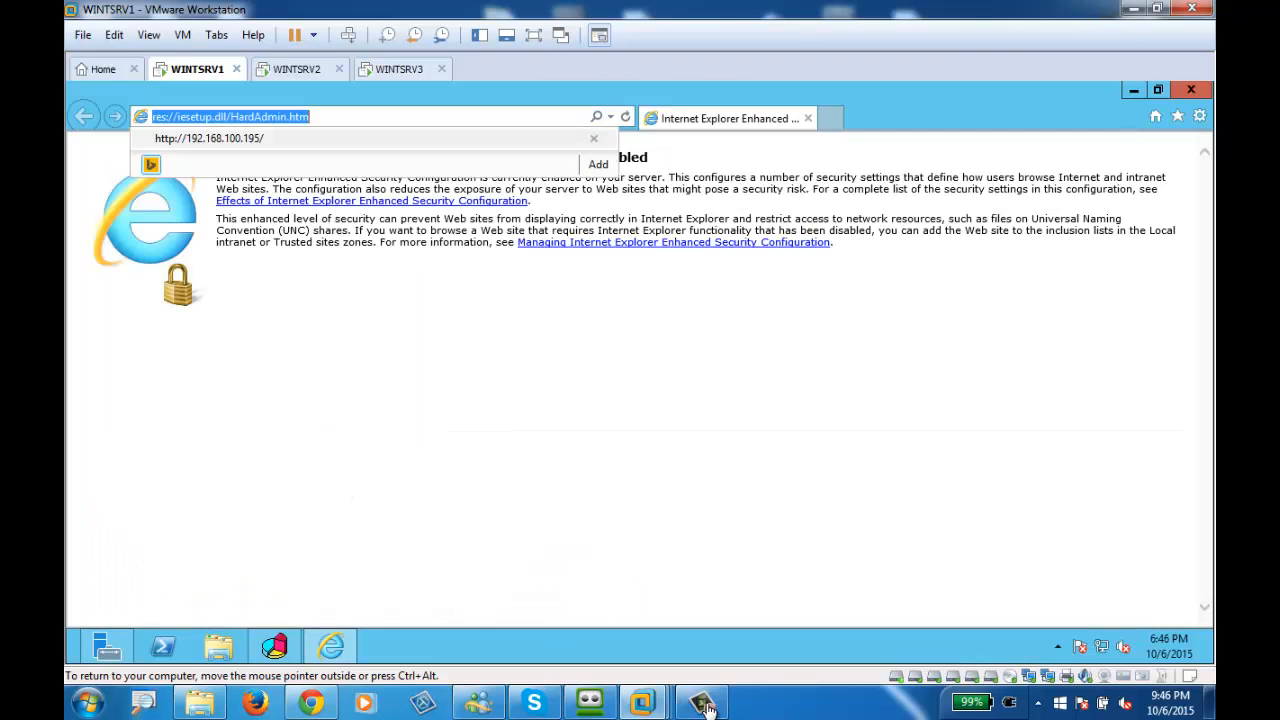
pyautogui.click(209, 139)
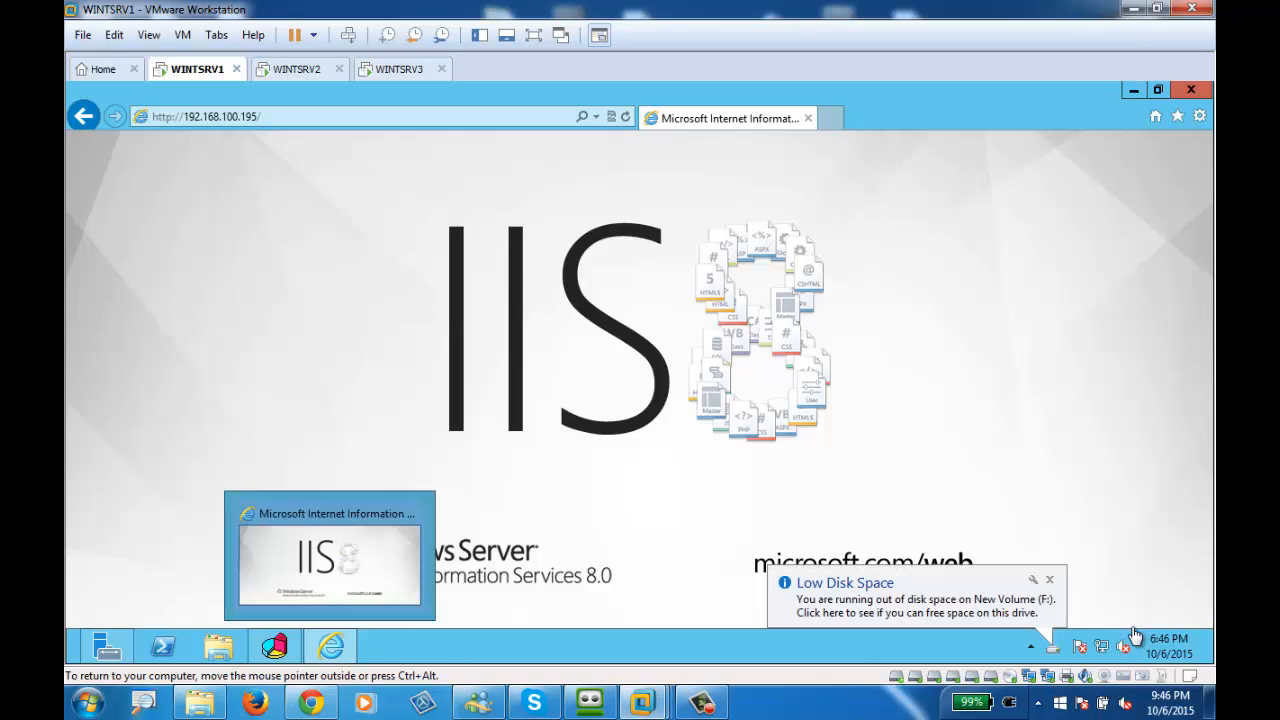
# Step: In Network Load Balancing Manager, start all hosts of the canipsnbl1 cluster
pyautogui.click(274, 647)
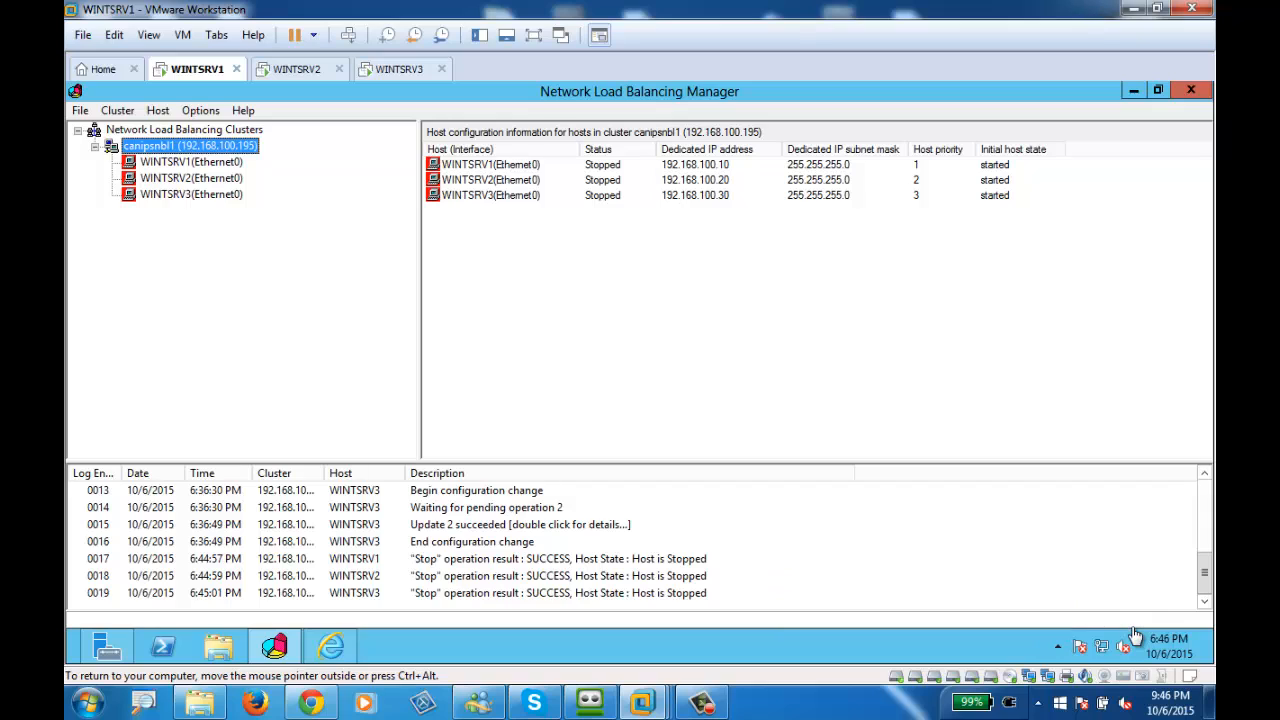
pyautogui.rightClick(167, 146)
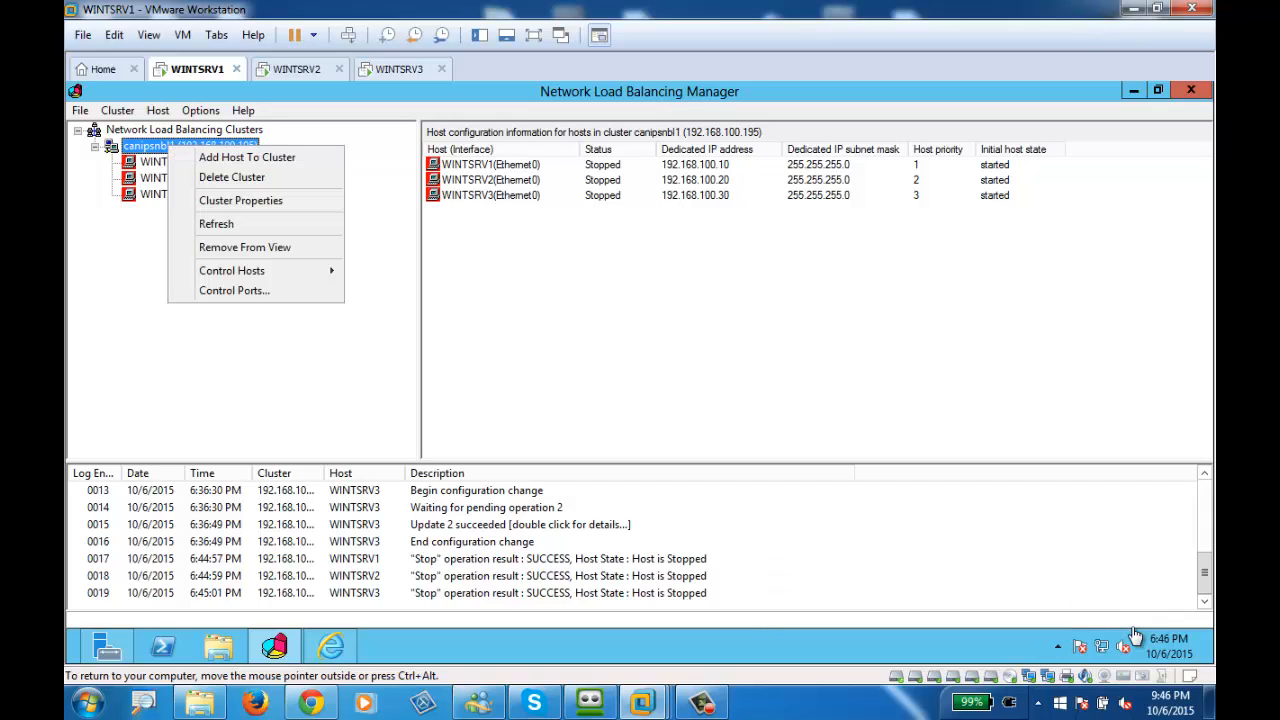
pyautogui.press('Up')
pyautogui.press('Right')
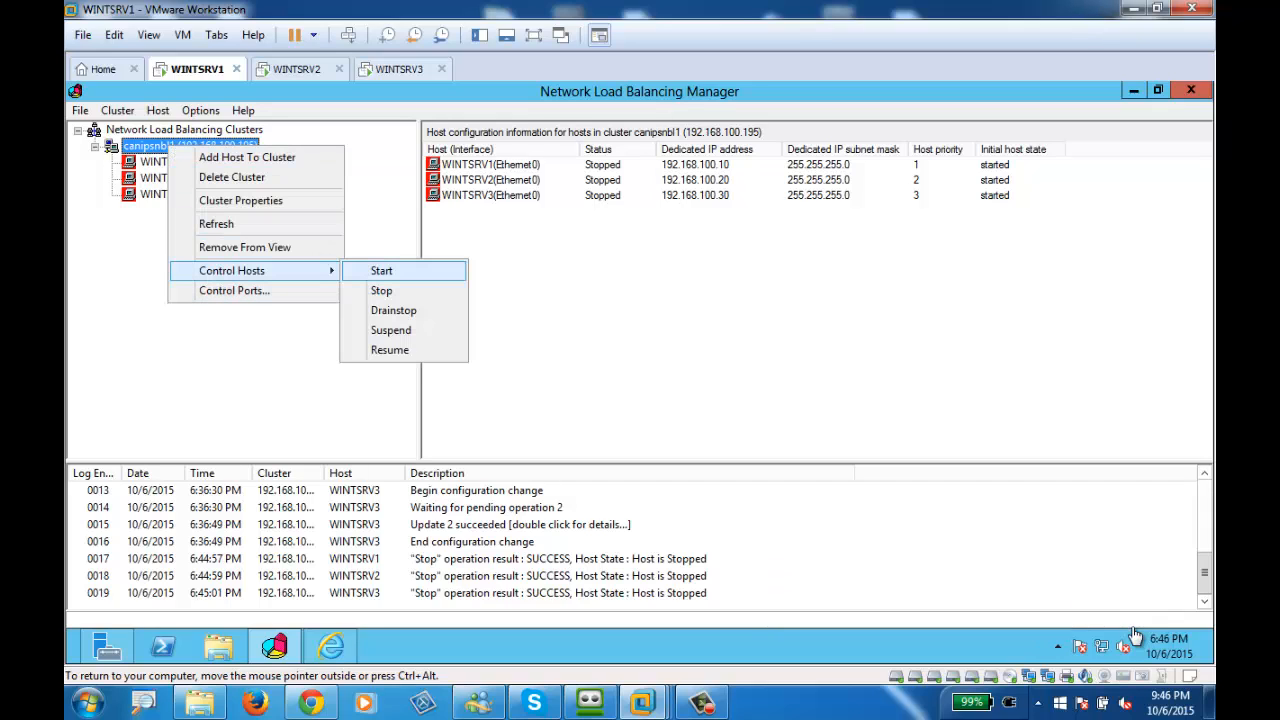
pyautogui.press('Return')
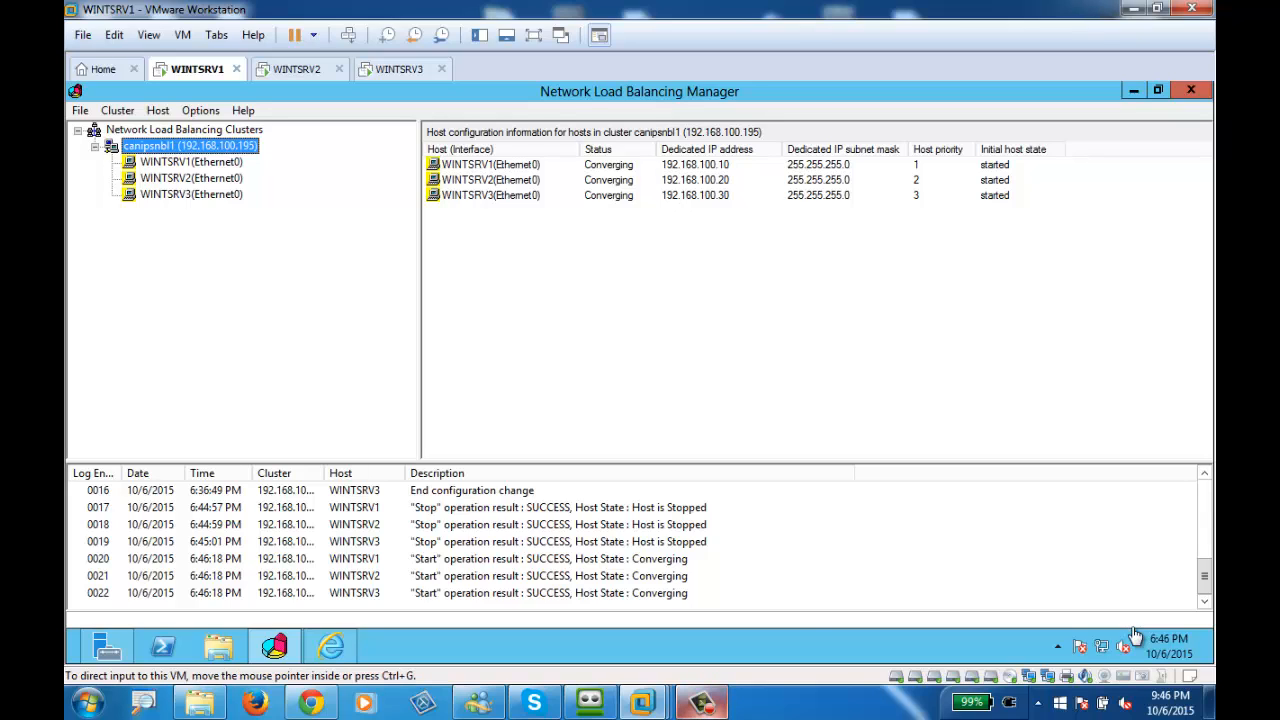
pyautogui.moveTo(702, 703)
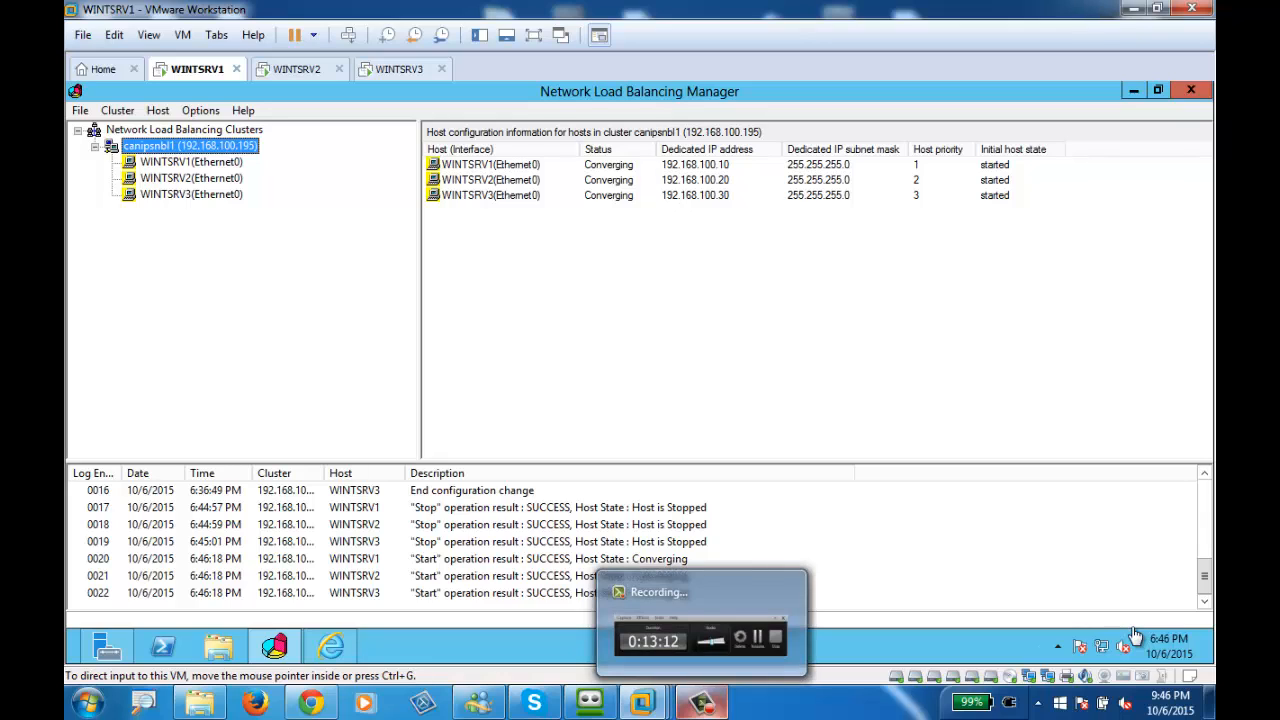